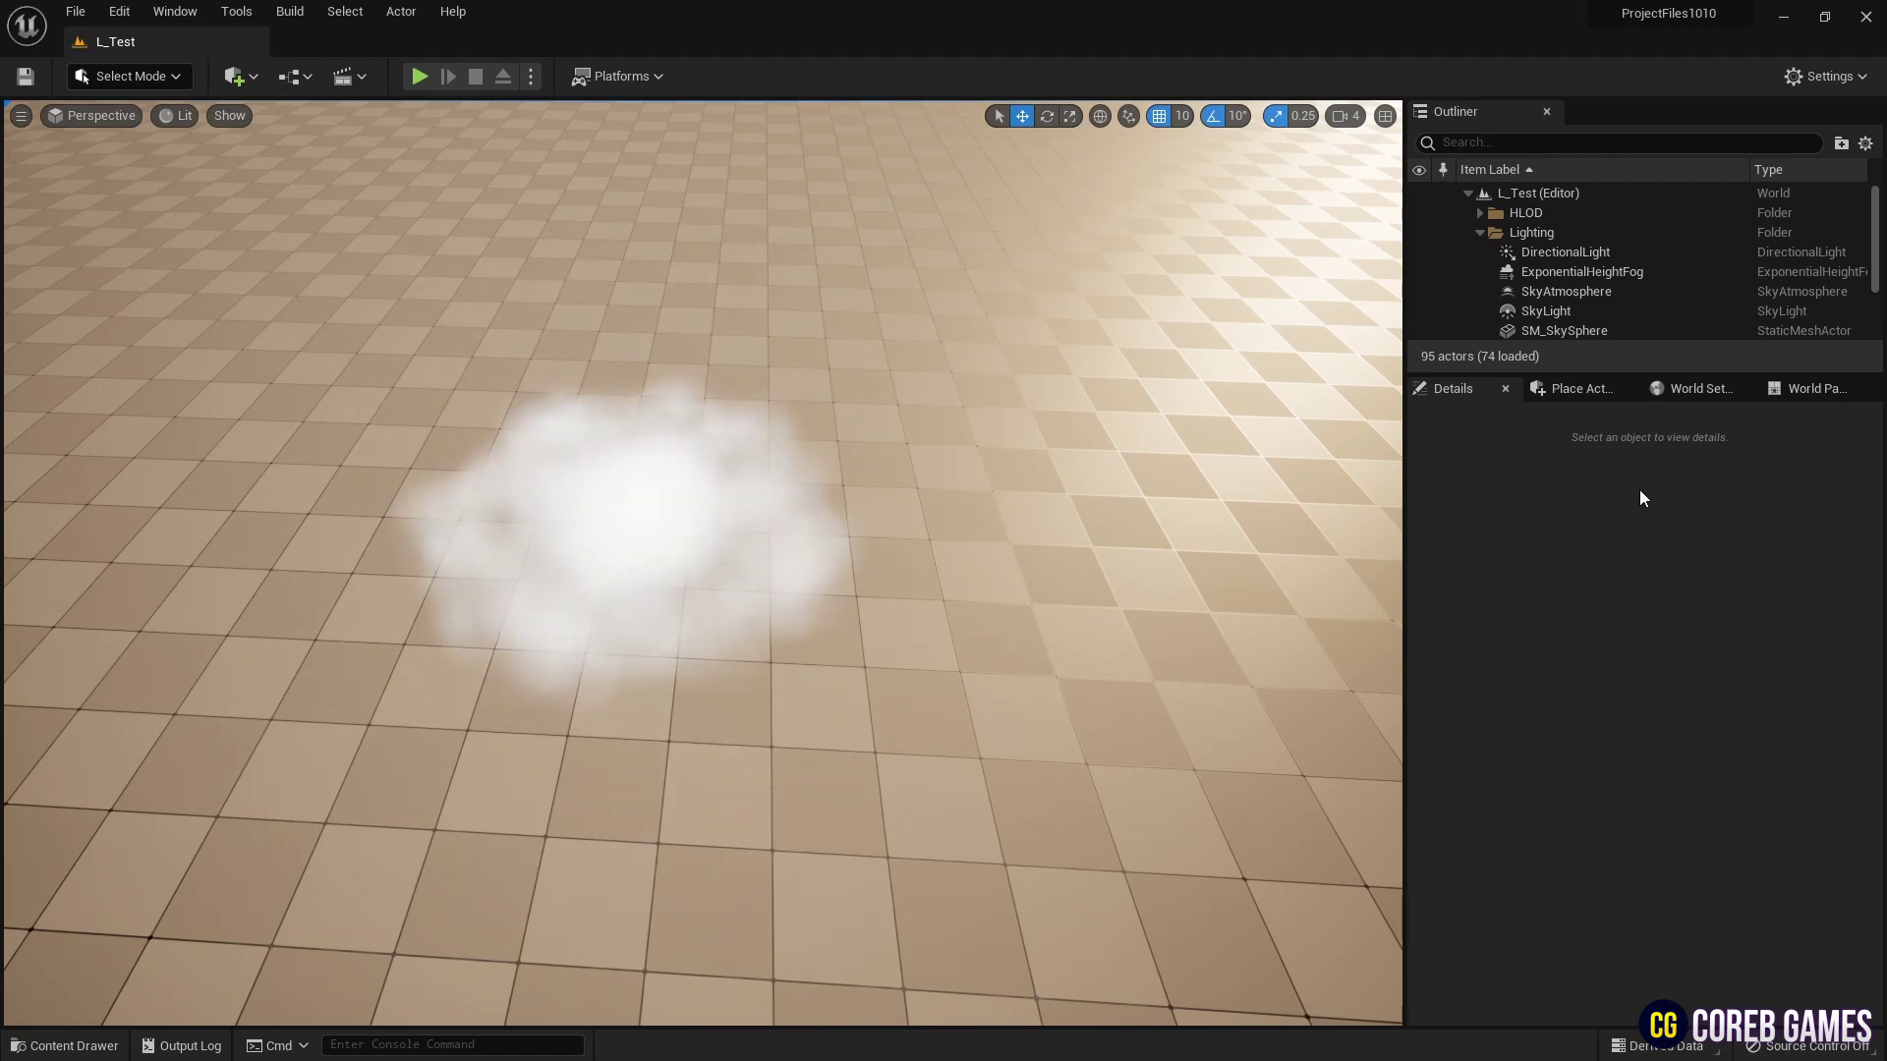
- Create a new Niagara system from the Fountain emitter template
key("ctrl+space")
right_click(659, 770)
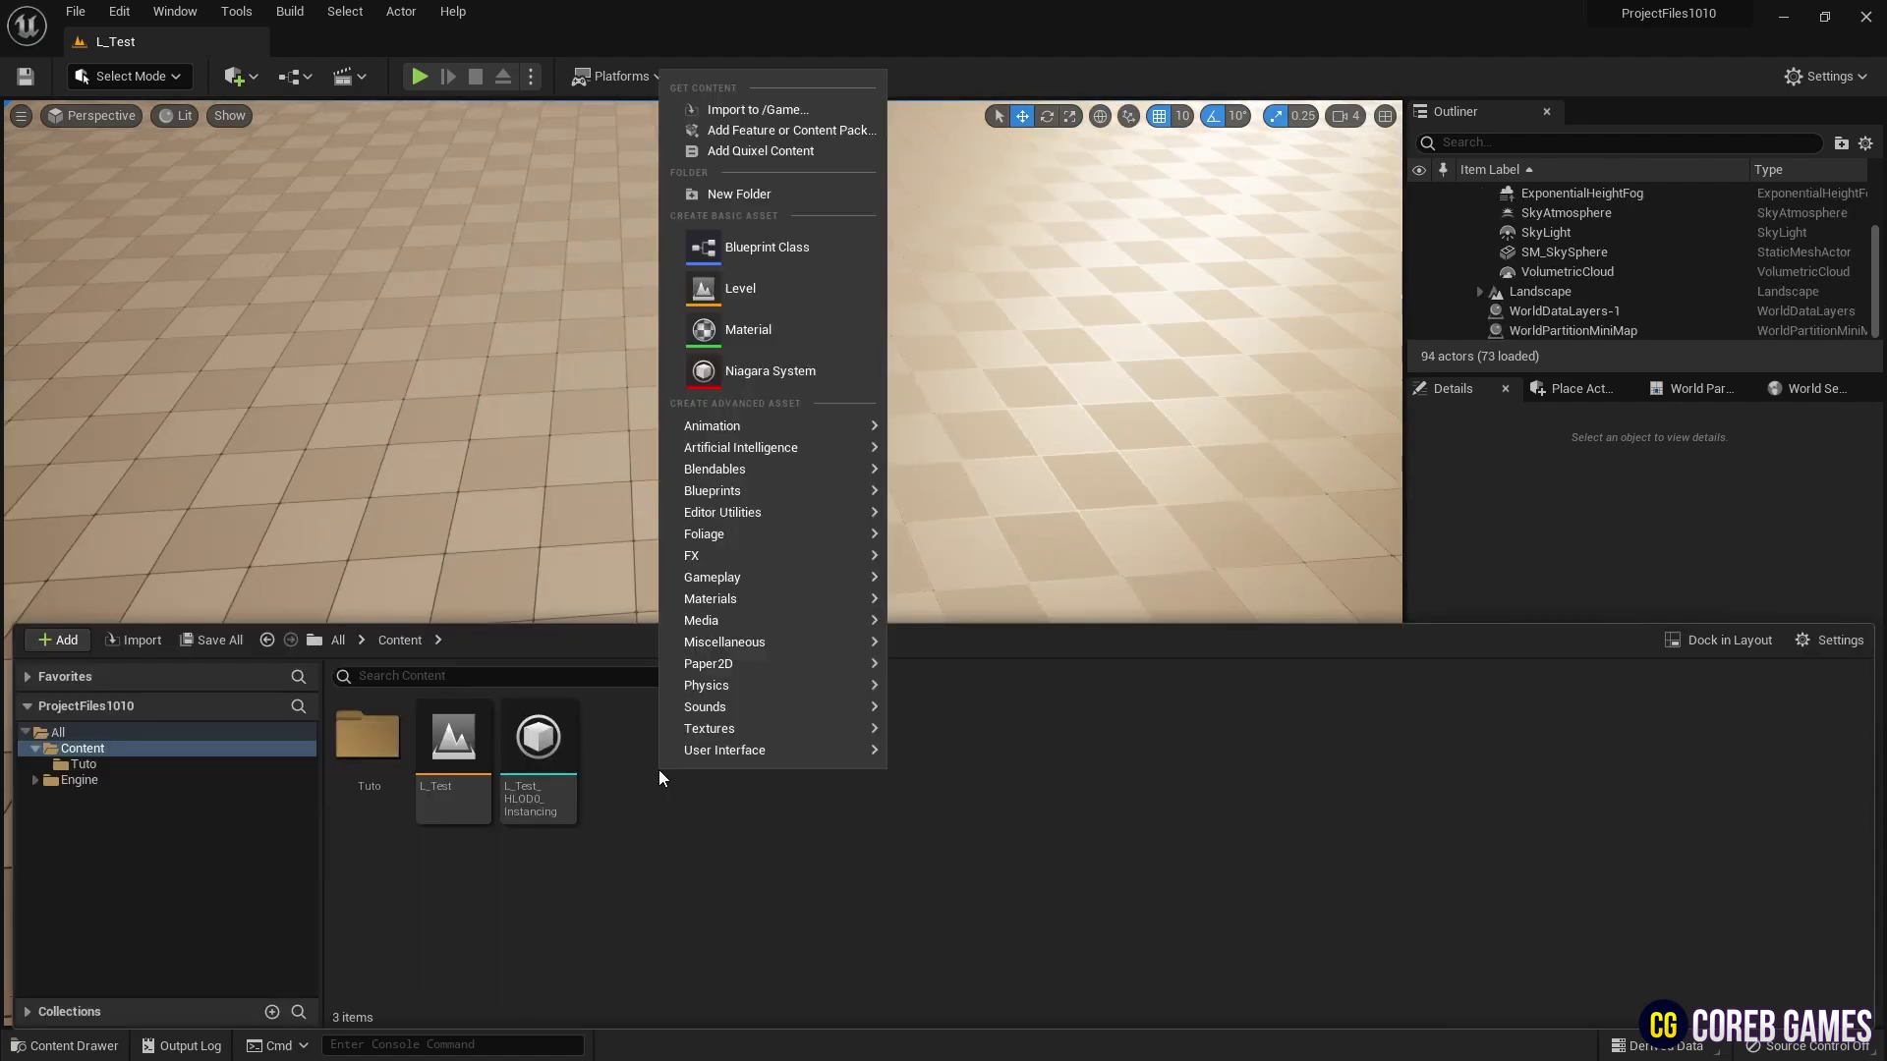
left_click(792, 374)
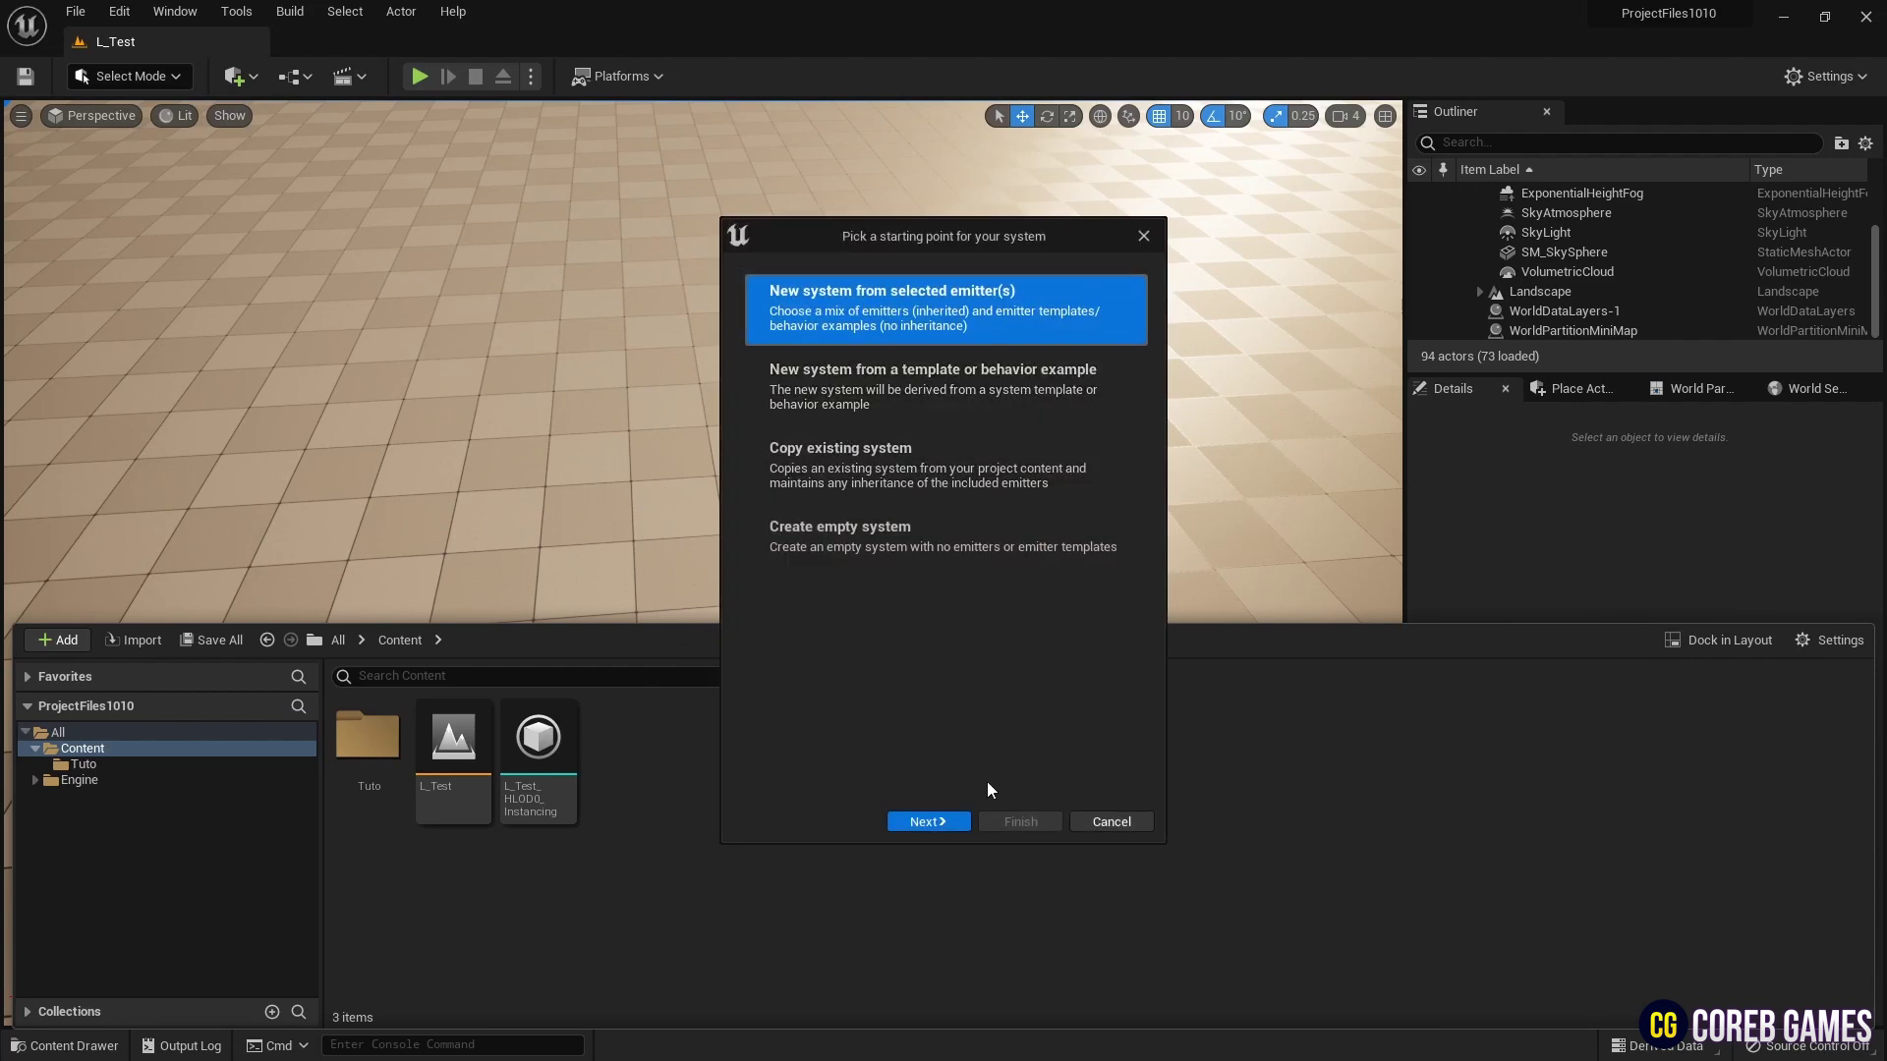
left_click(931, 823)
left_click(923, 487)
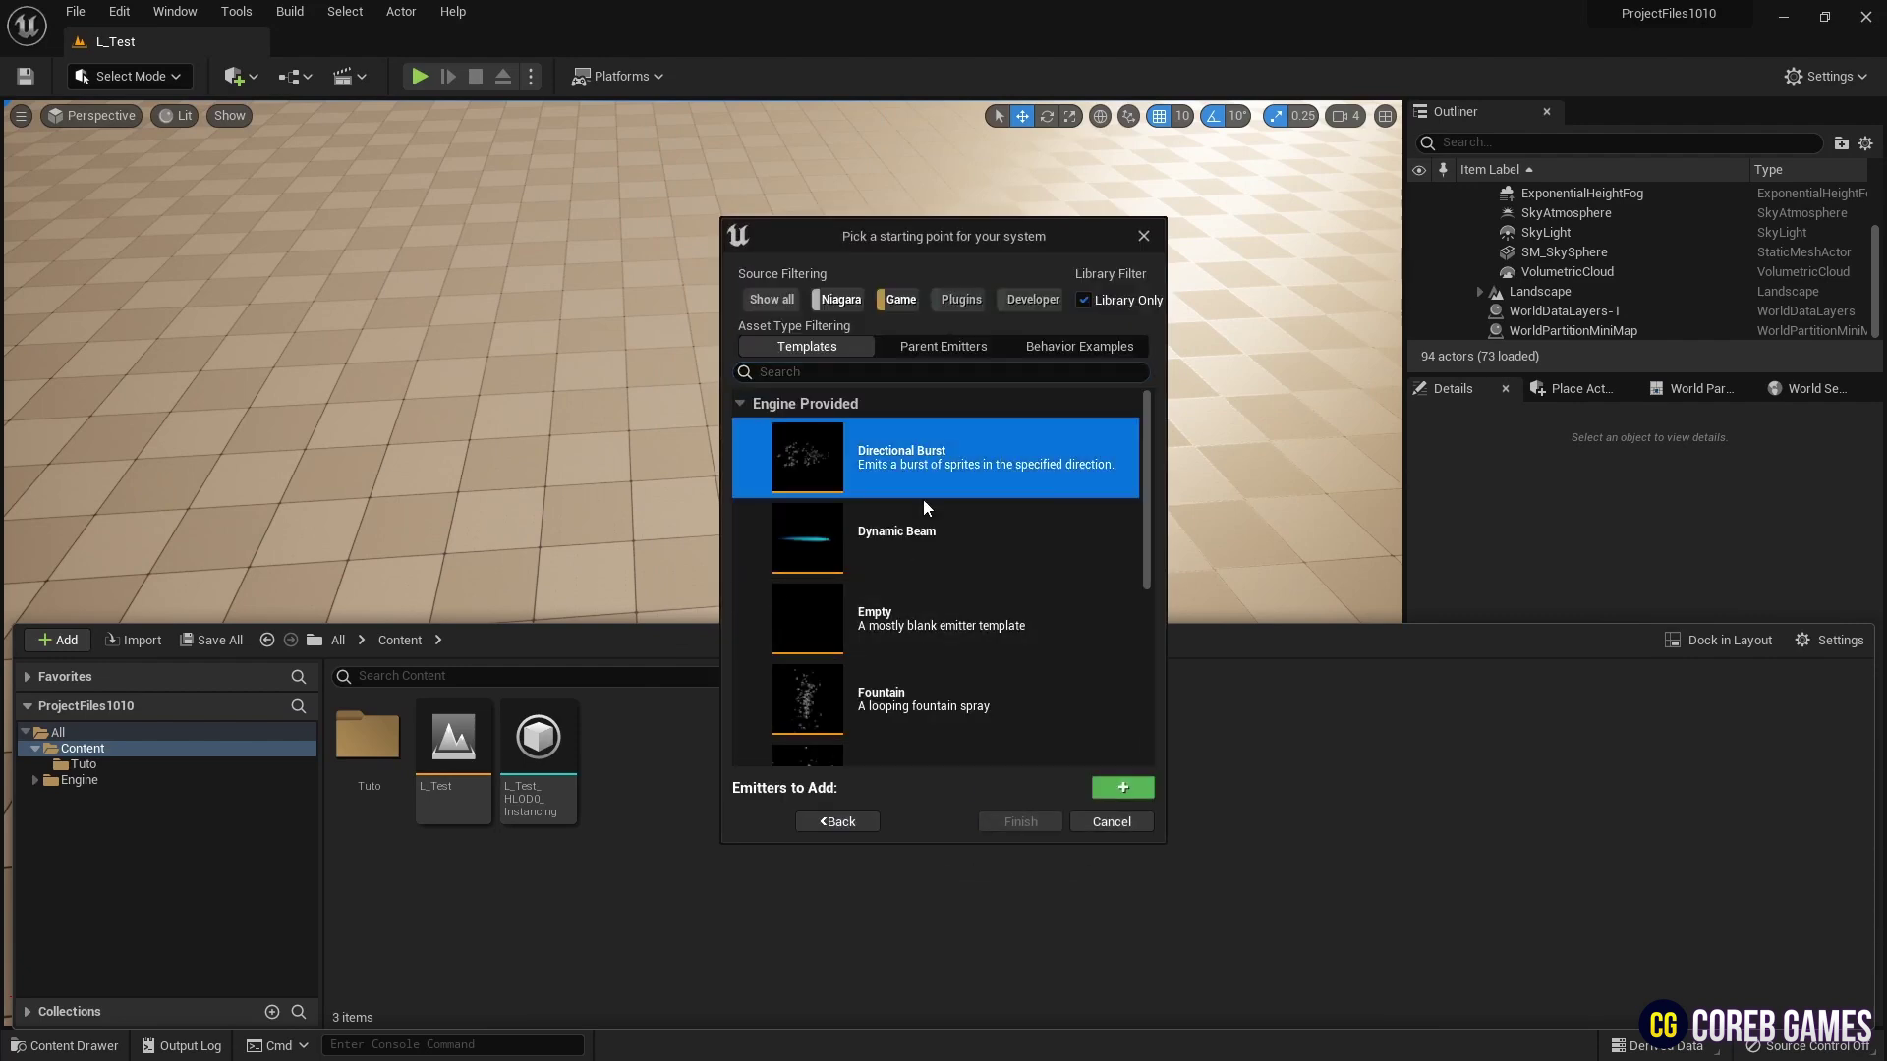
left_click(923, 697)
left_click(1122, 787)
left_click(1054, 823)
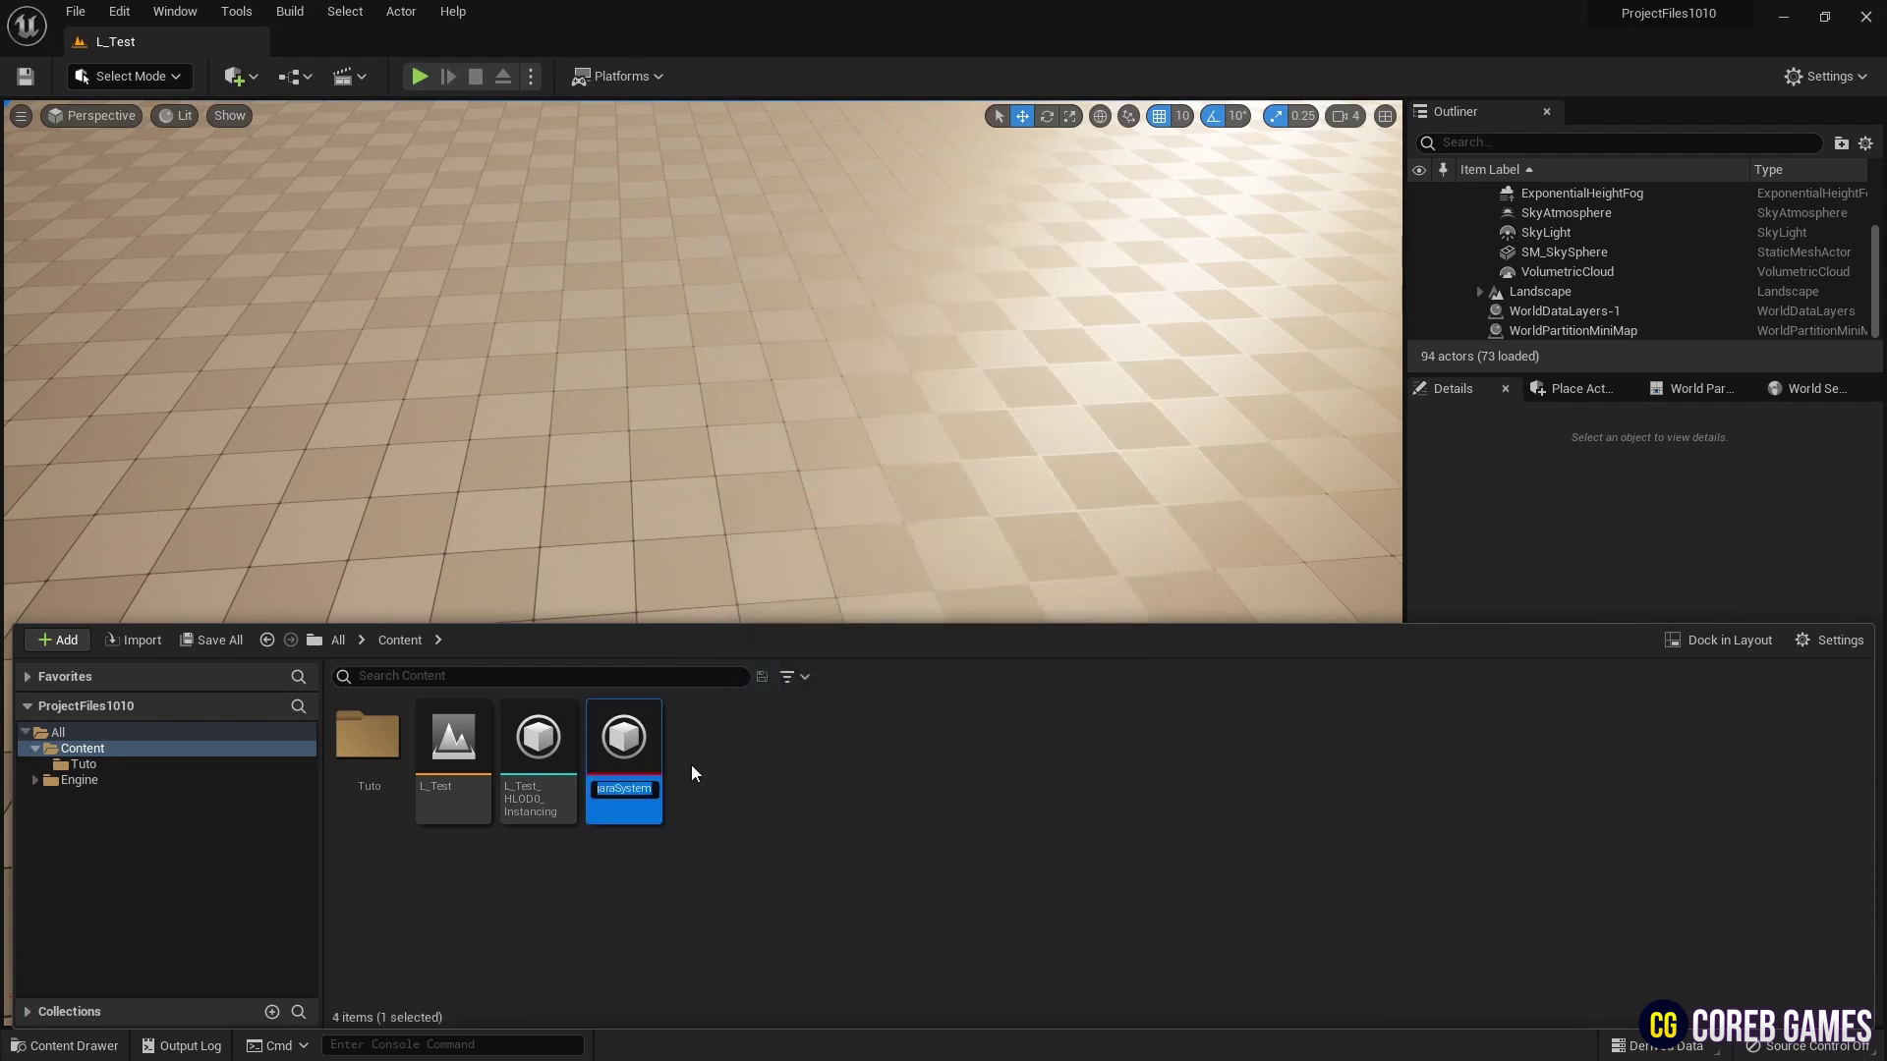
- Name the new system NS_Cloud and save all content
type("NS_Cloud")
key("Return")
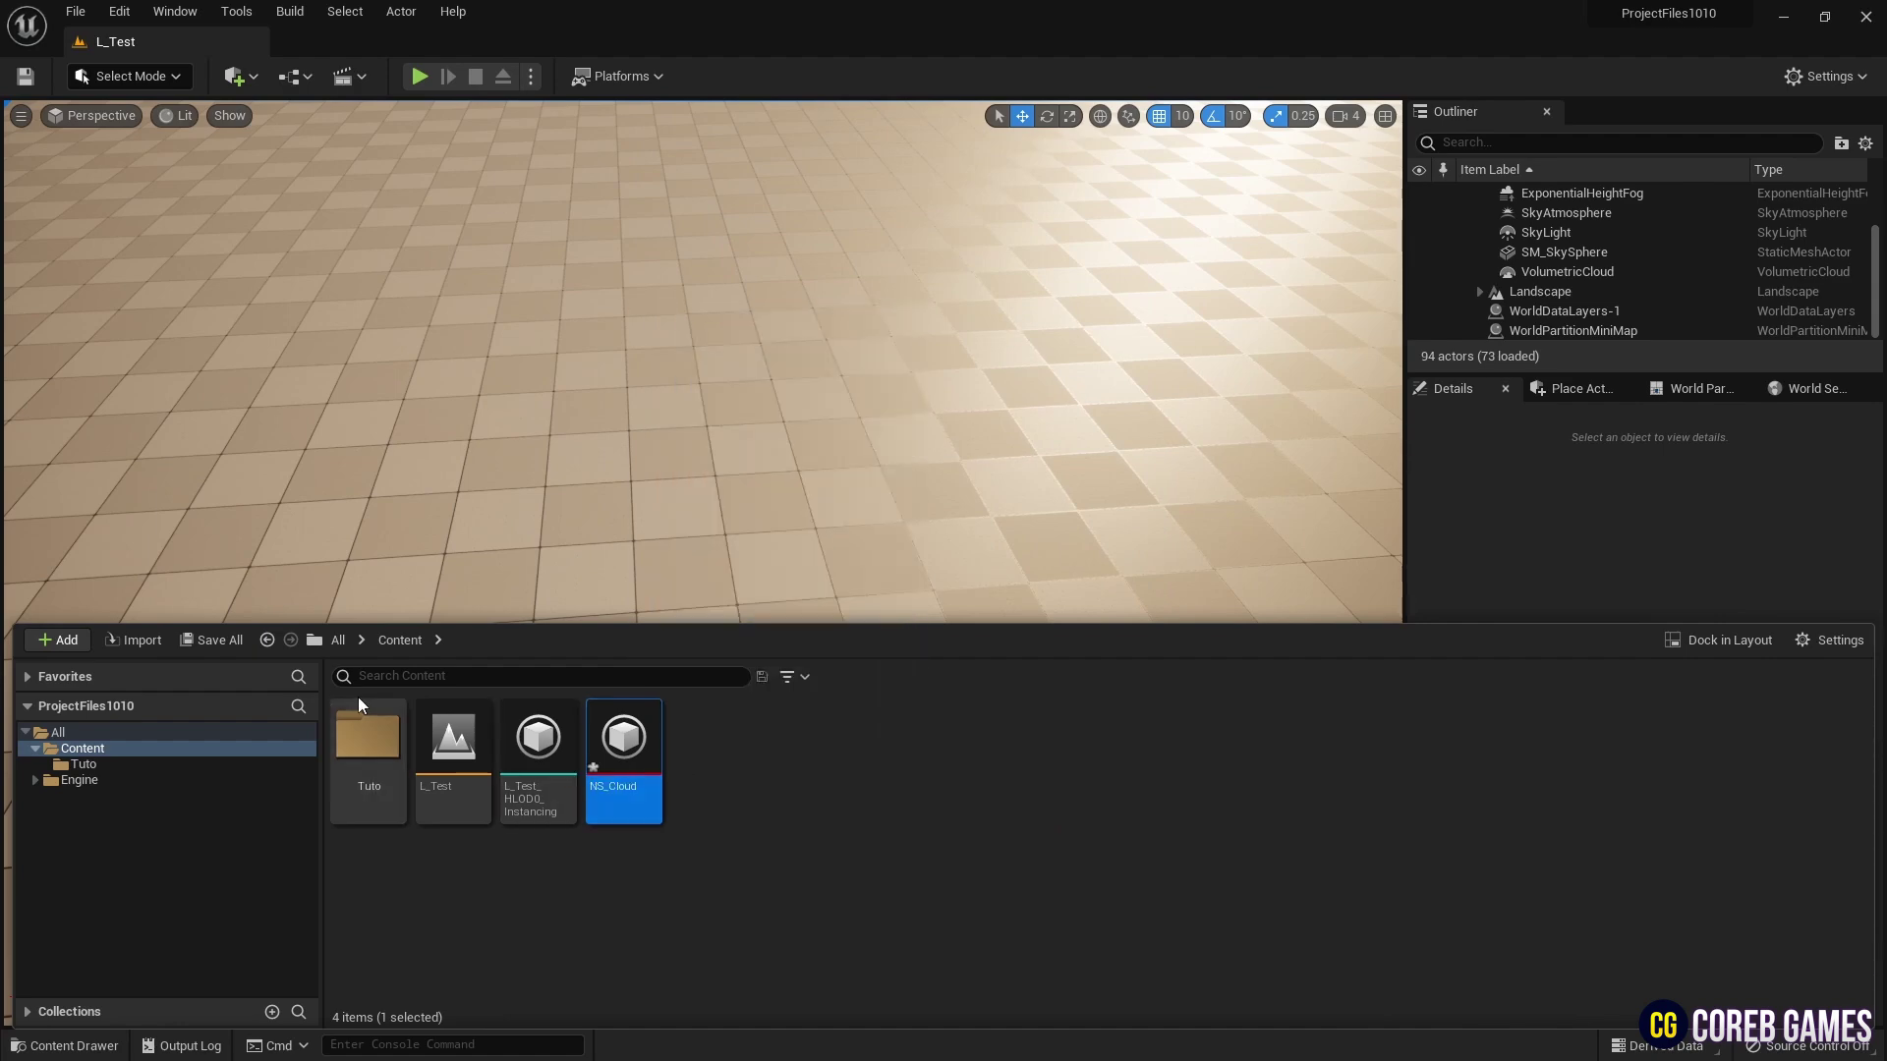
left_click(228, 640)
left_click(1097, 769)
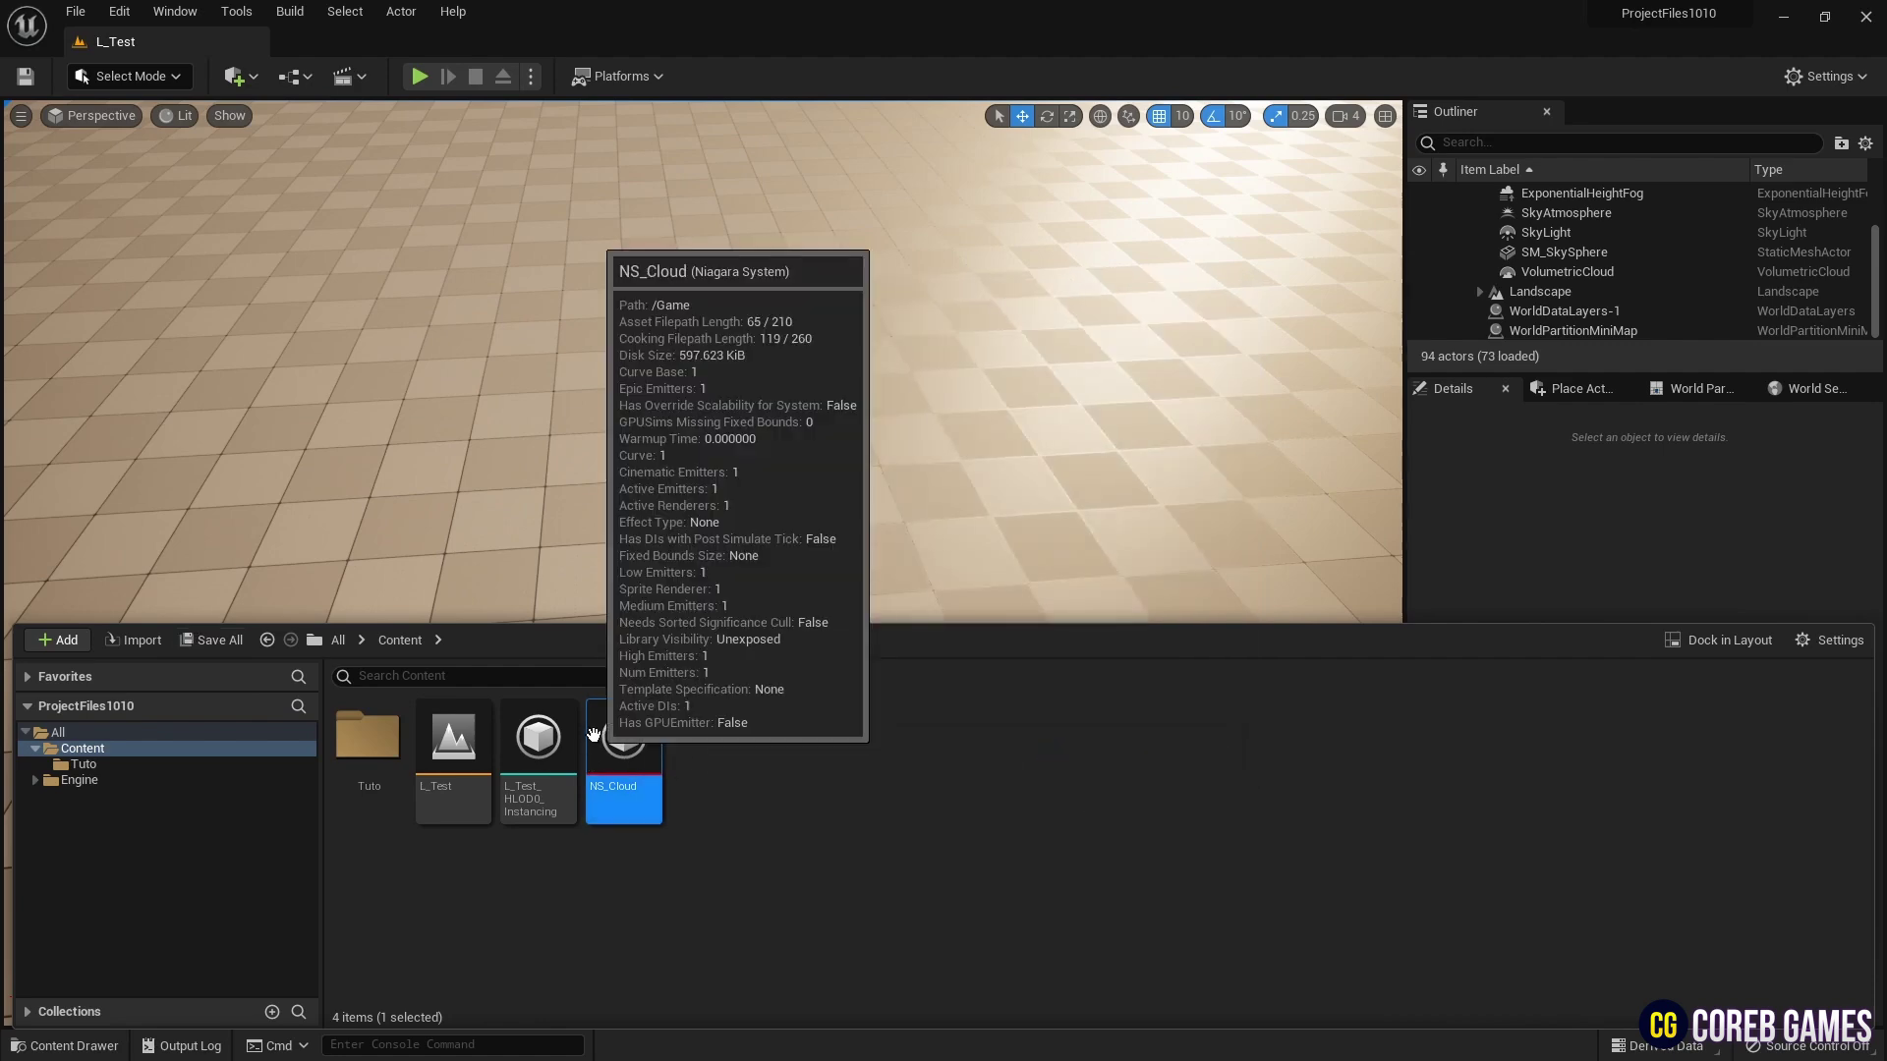
left_click_drag(593, 736, 633, 735)
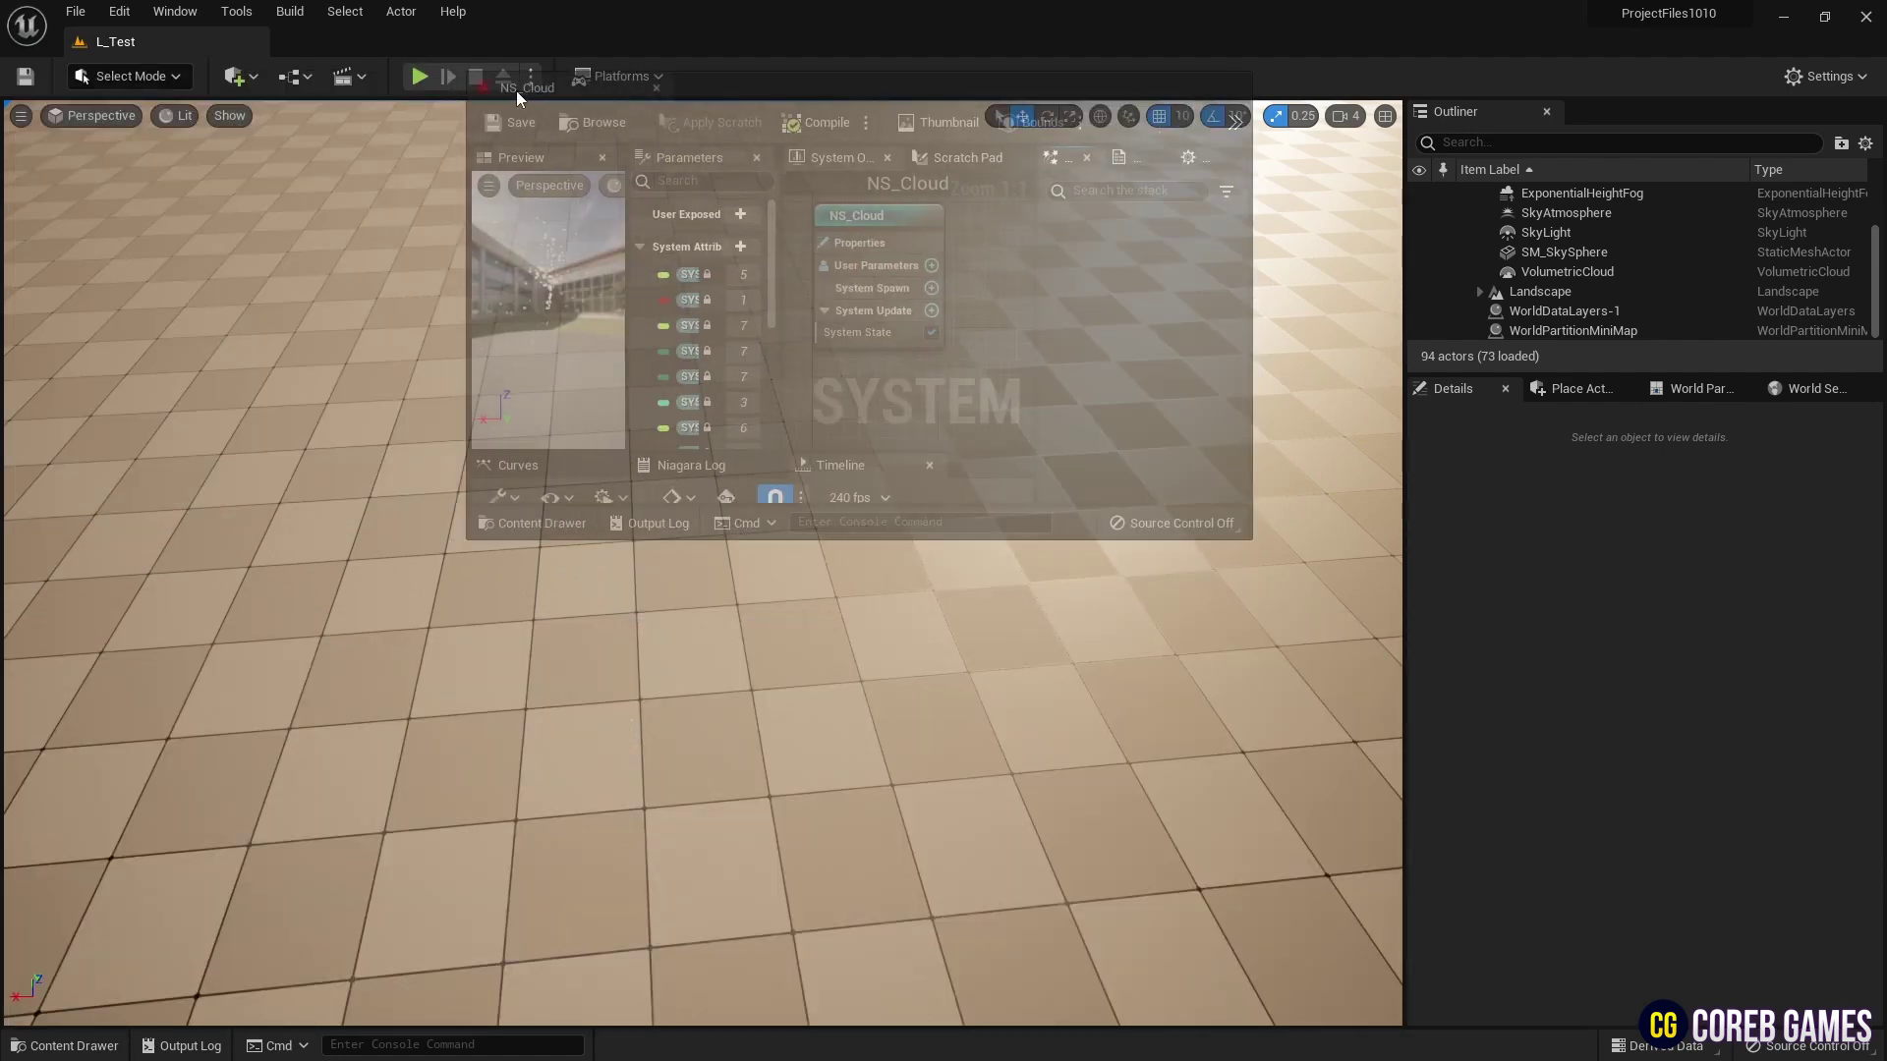
- Open NS_Cloud and edit the Fountain emitter's Emitter State loop duration
double_click(888, 108)
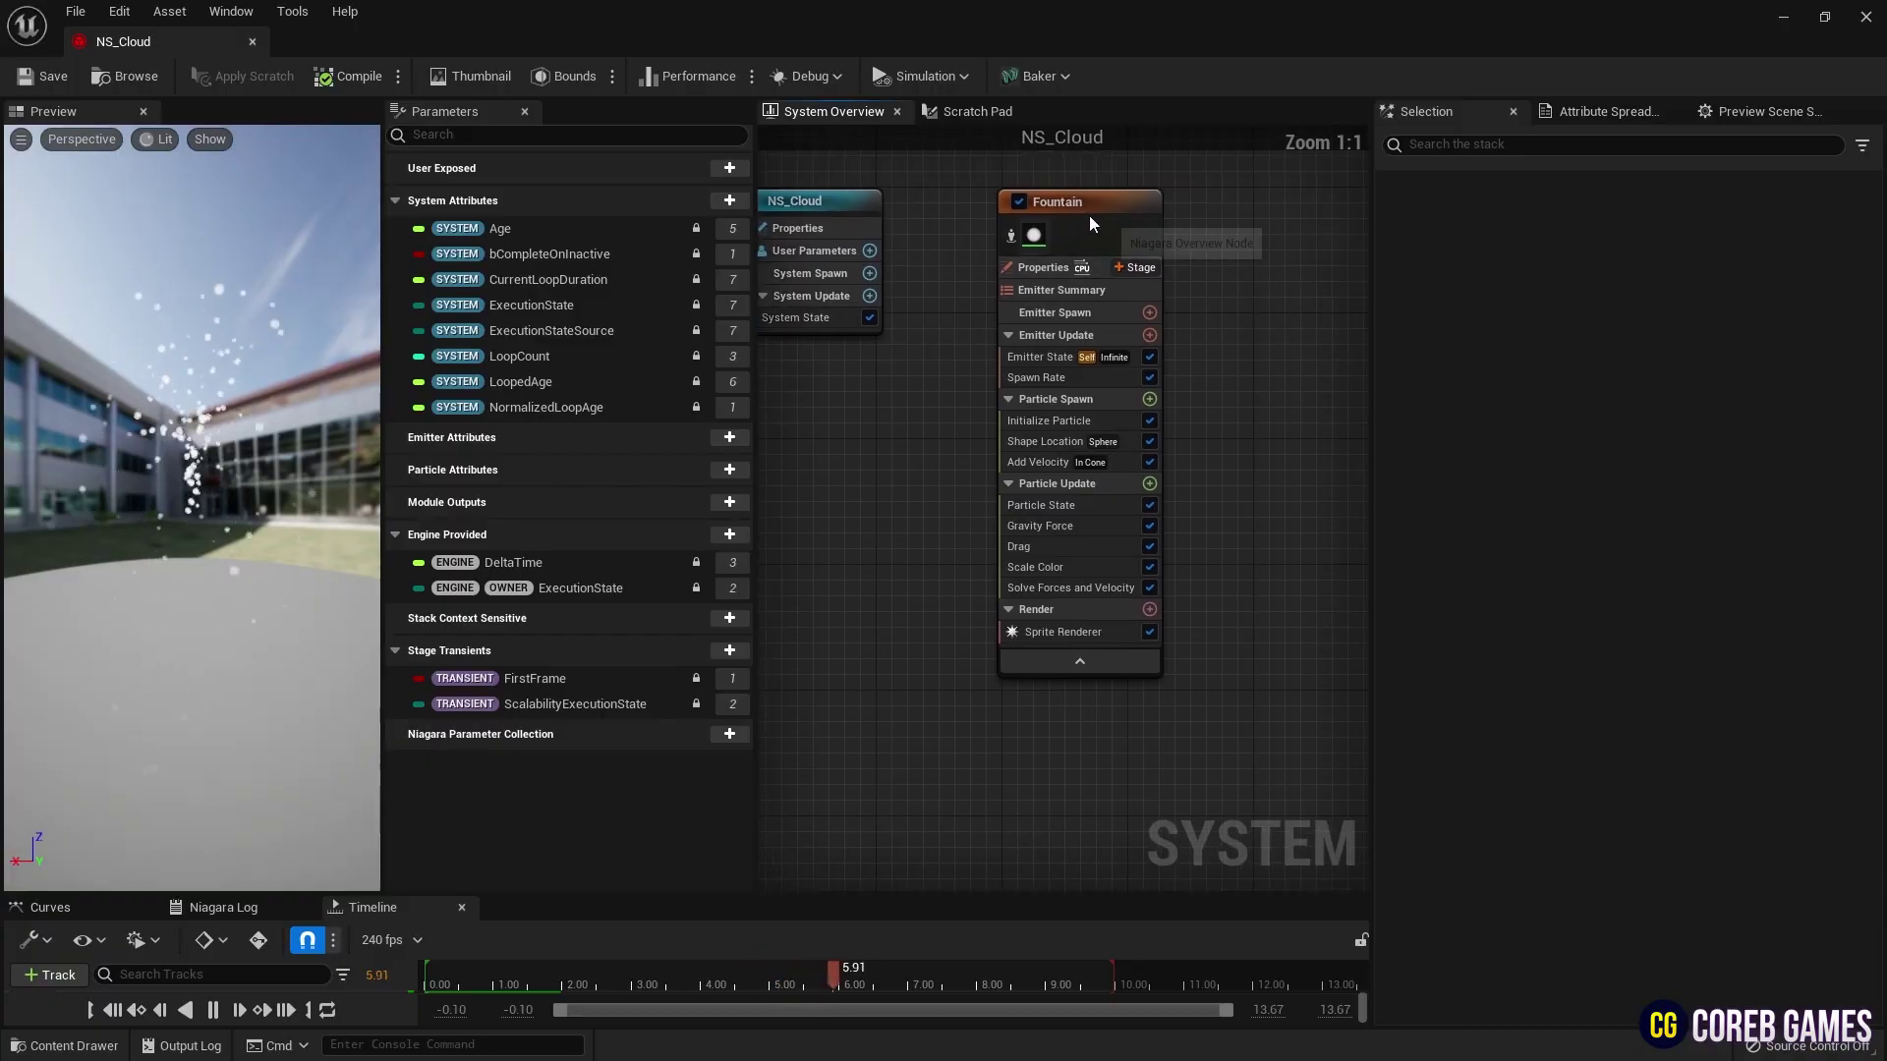
left_click_drag(1089, 215, 1040, 217)
left_click(1223, 232)
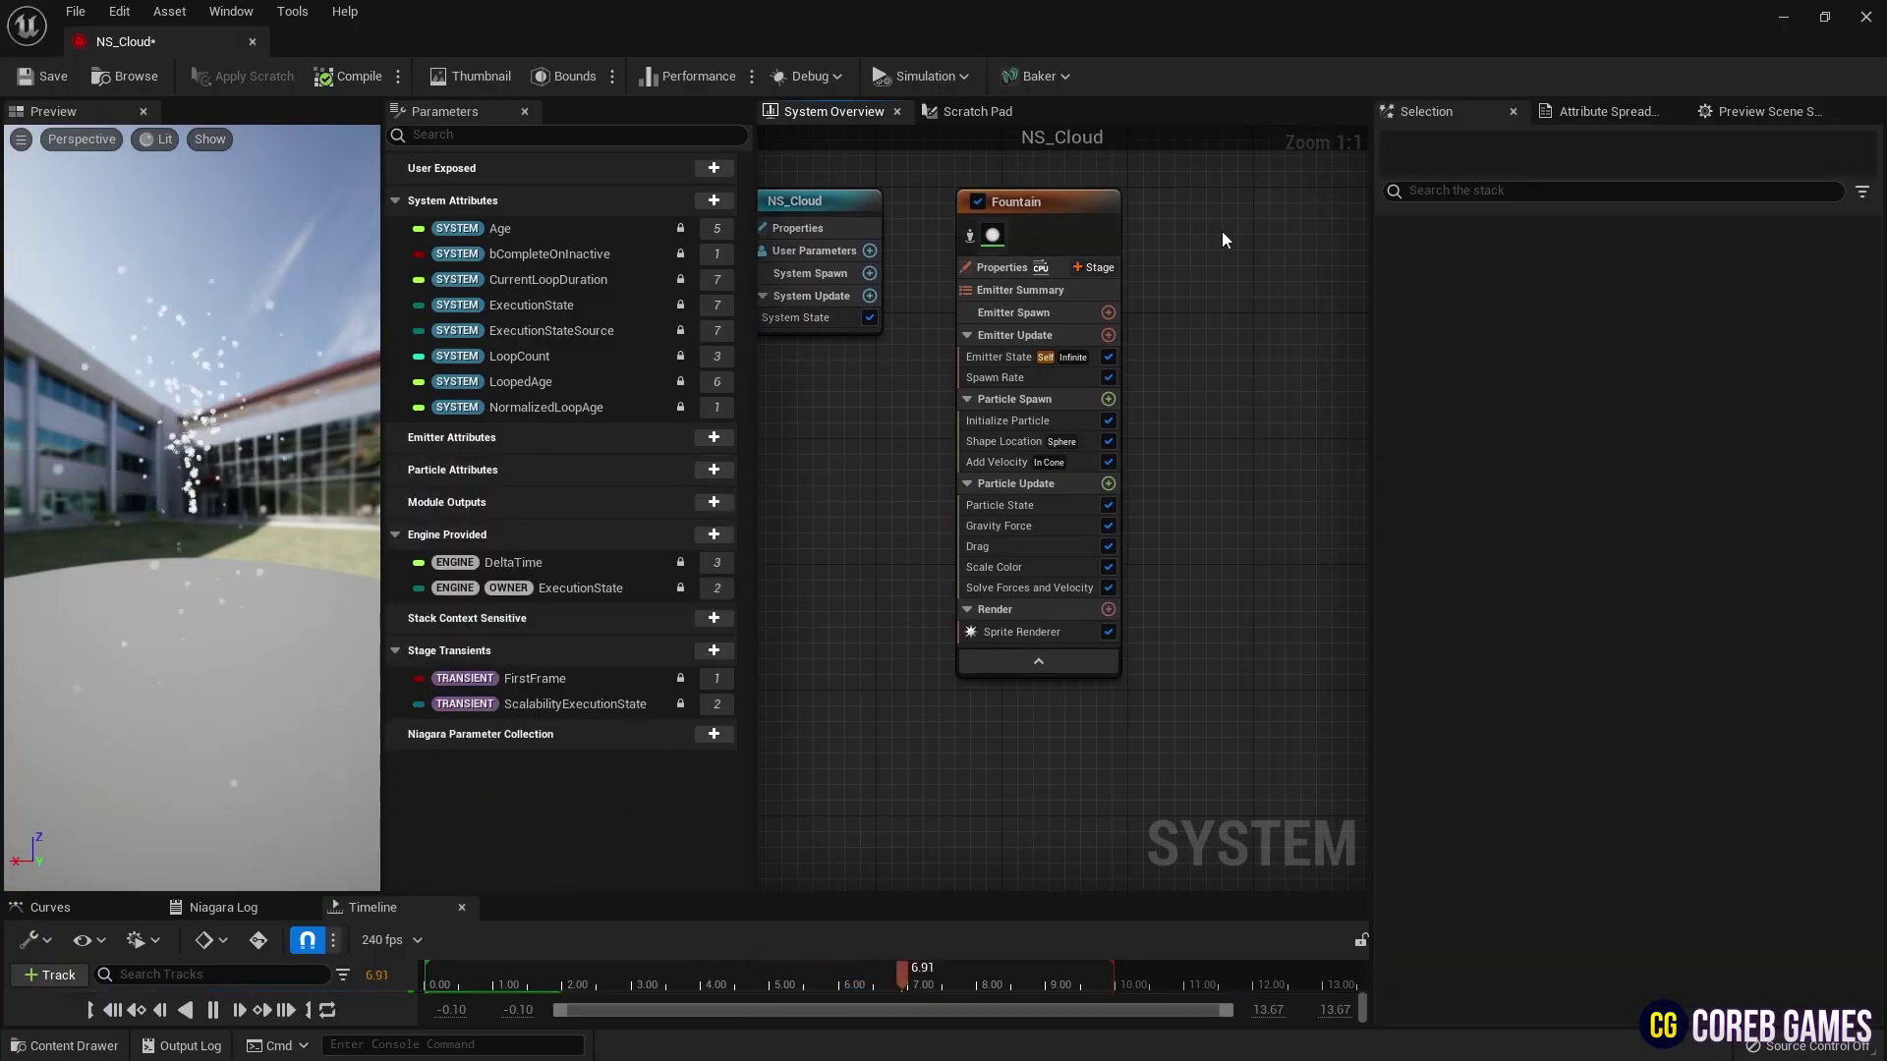
left_click(1013, 267)
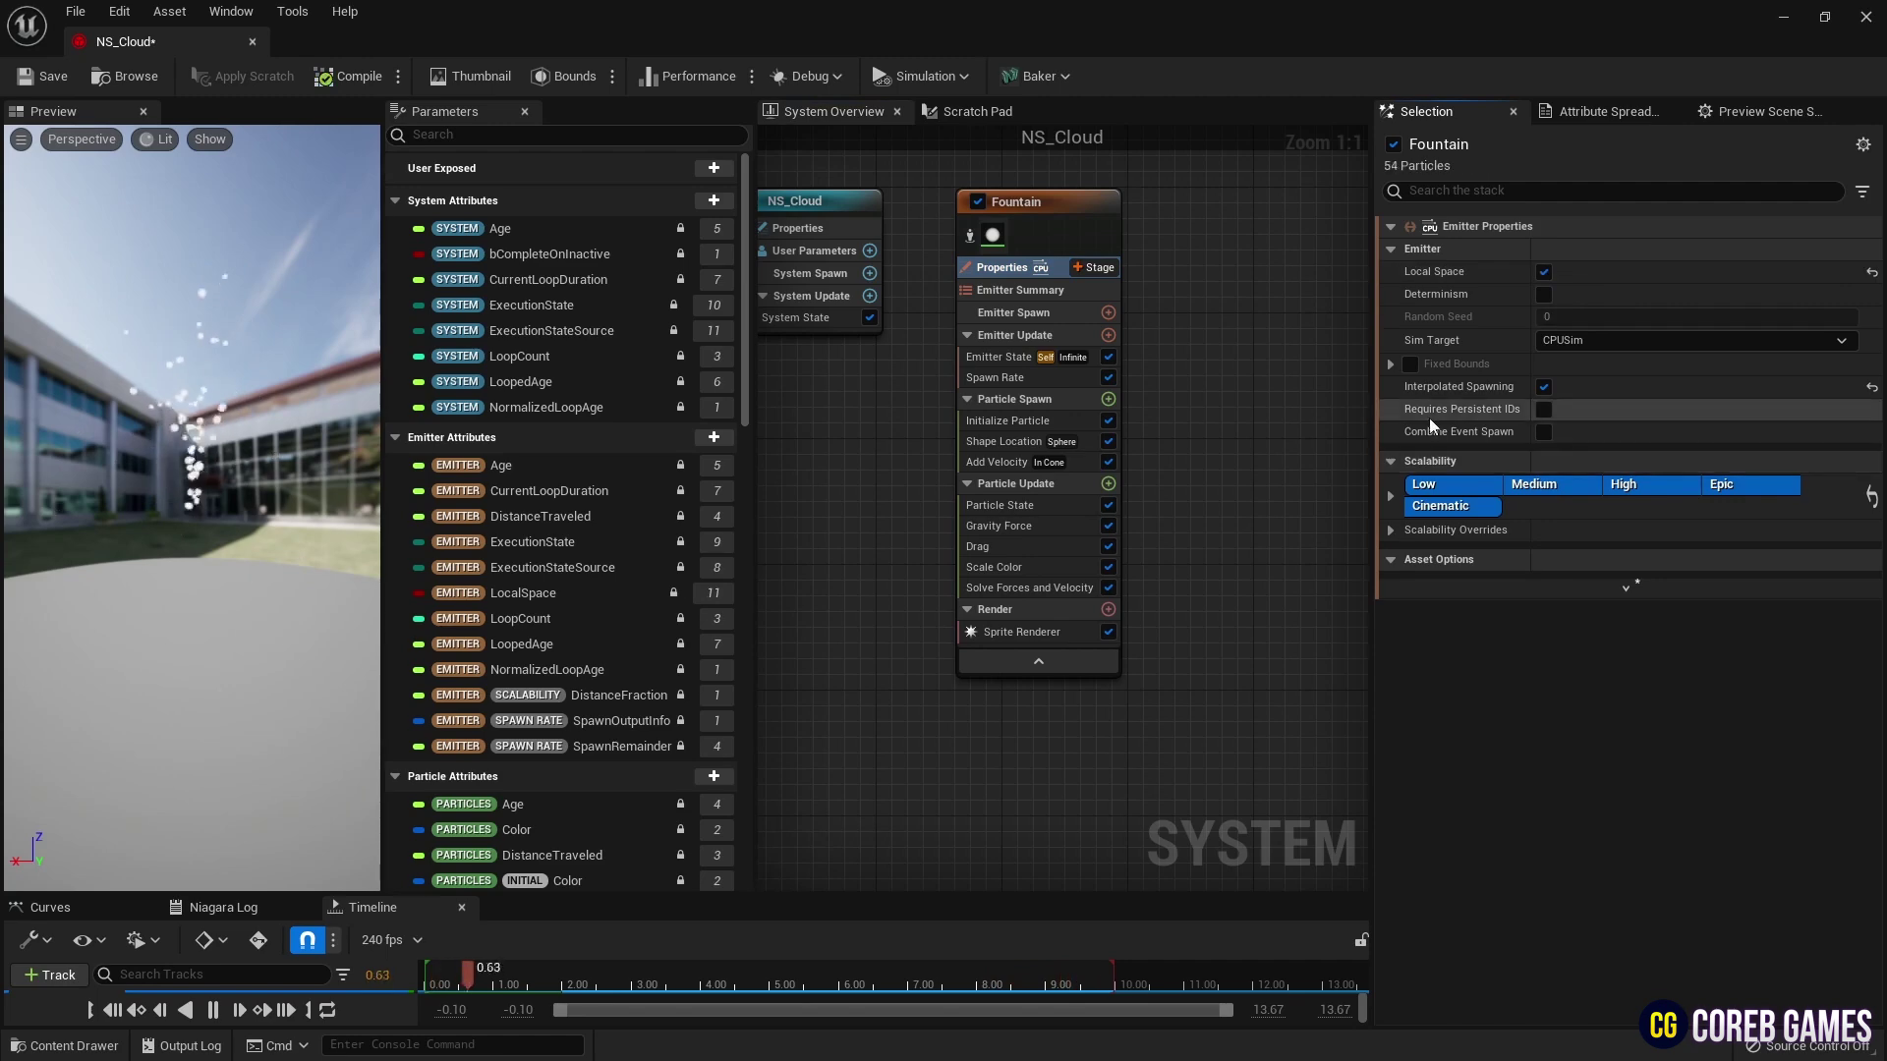
left_click(1002, 359)
left_click(1590, 388)
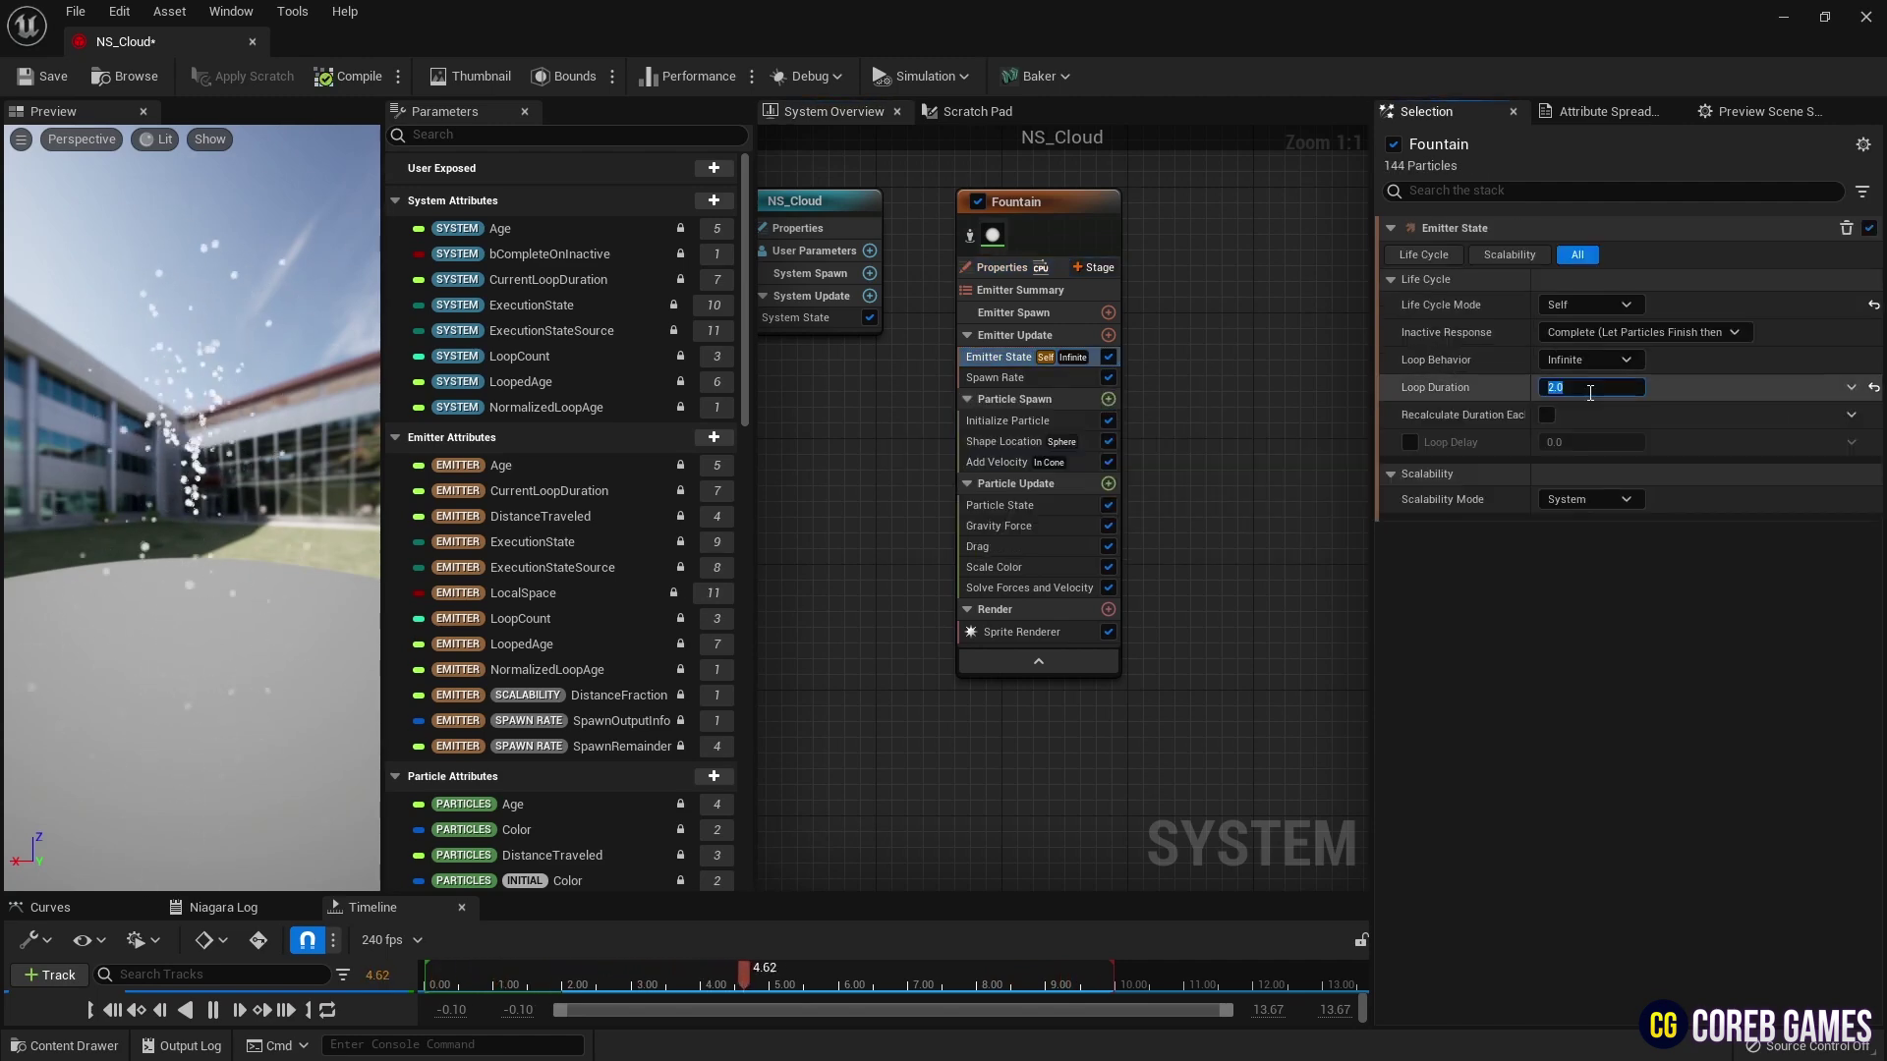
- Replace Spawn Rate with a Spawn Burst Instantaneous of 400 and delete Gravity Force
left_click(1024, 377)
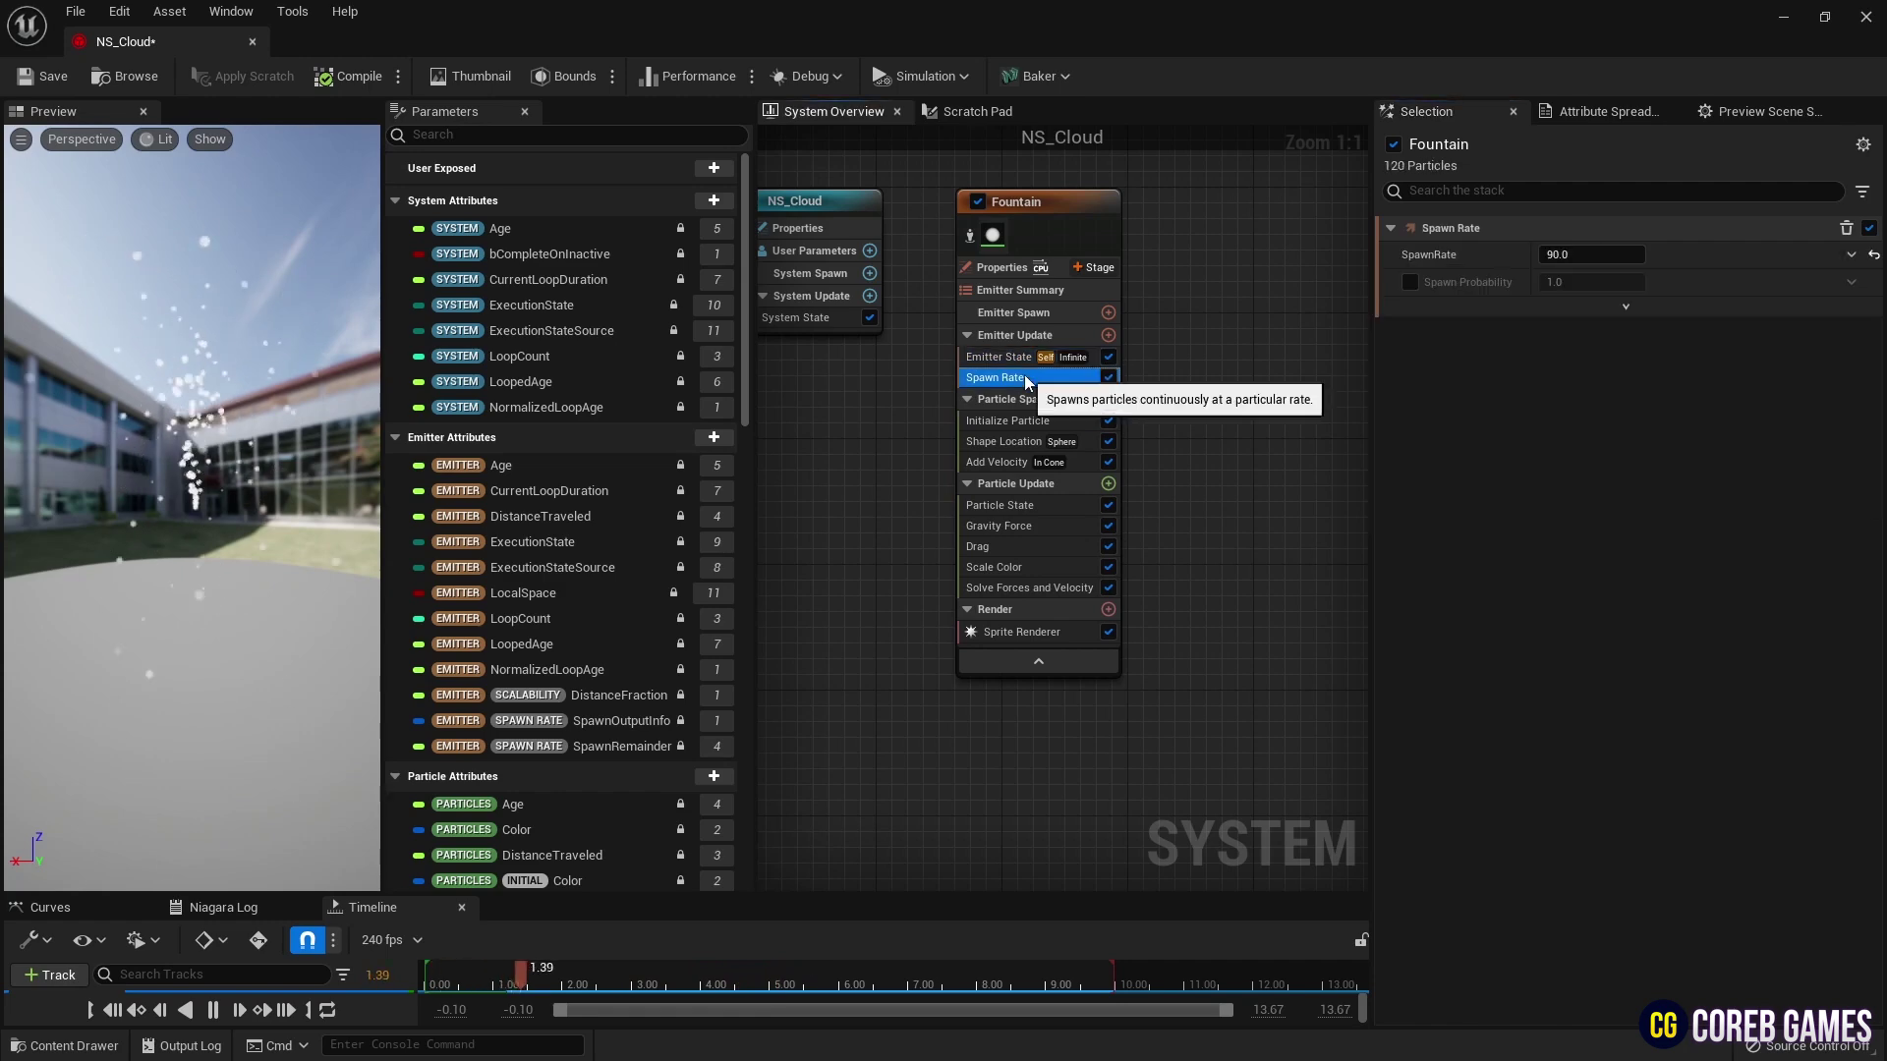
left_click(1108, 335)
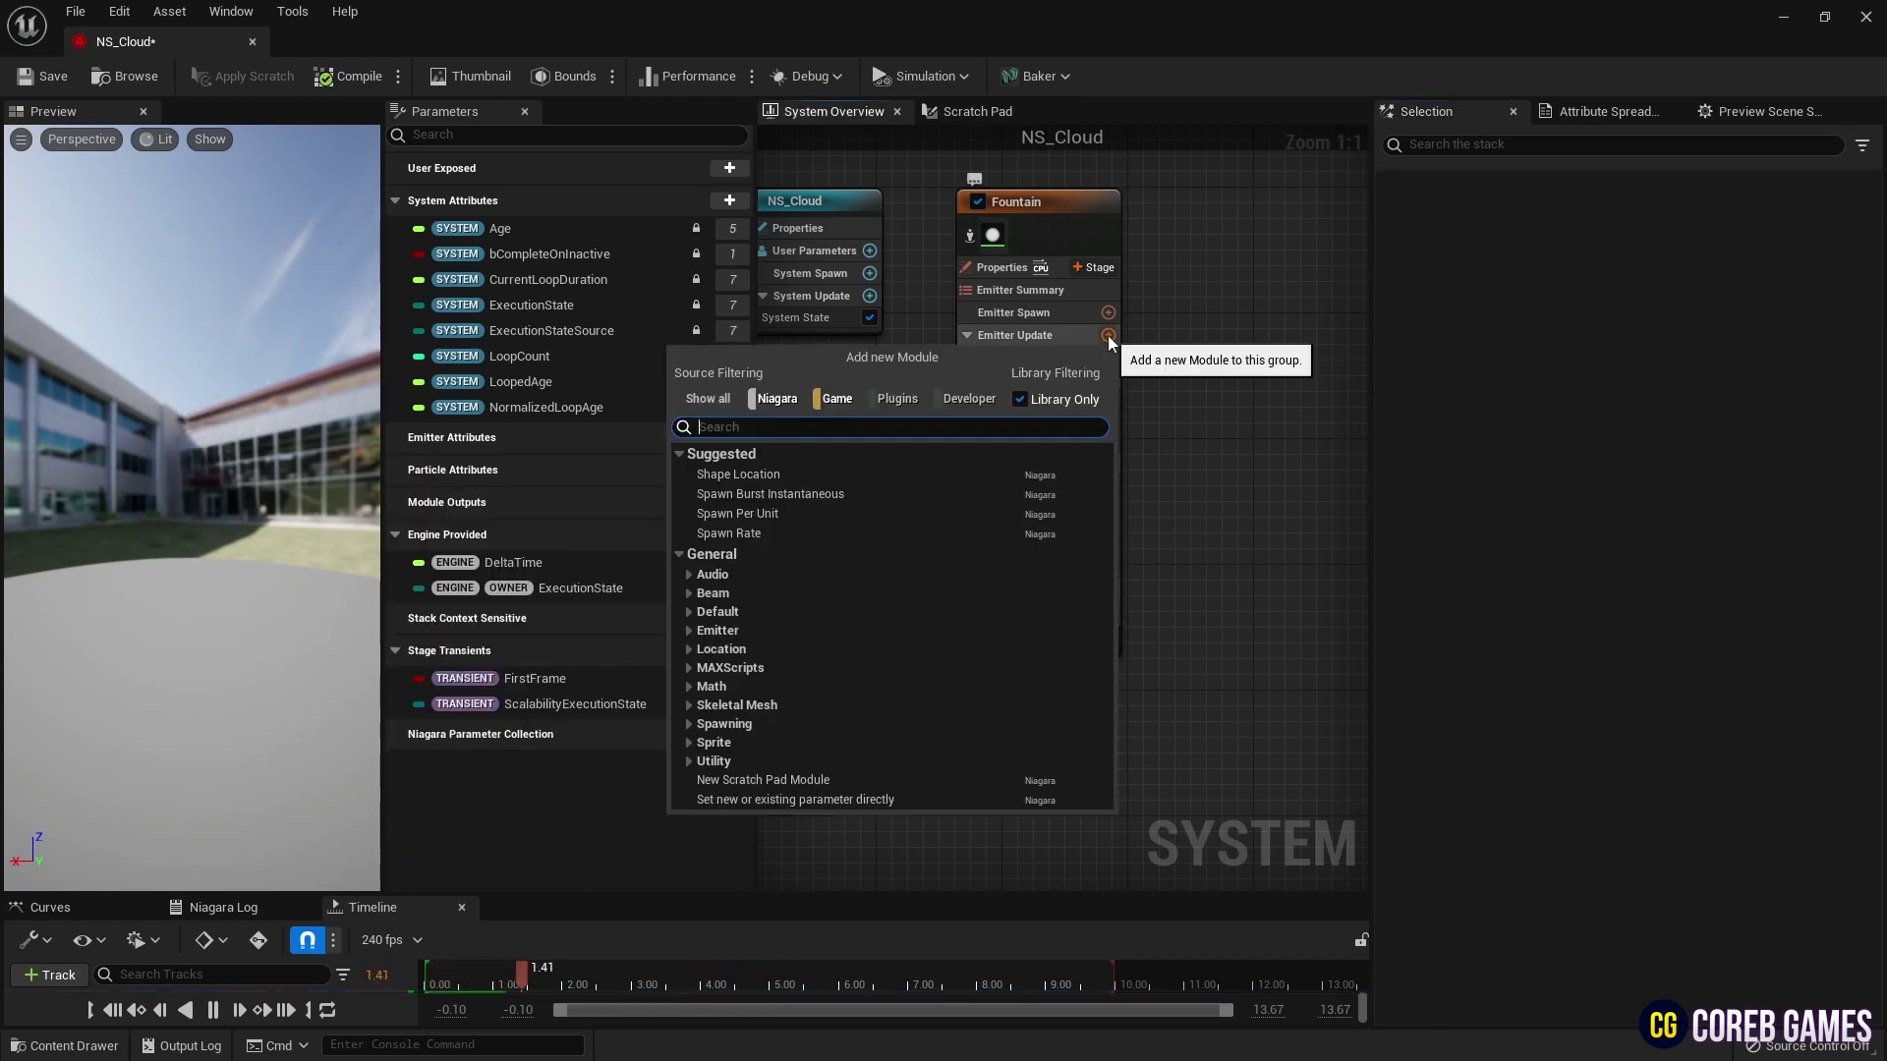
left_click(970, 491)
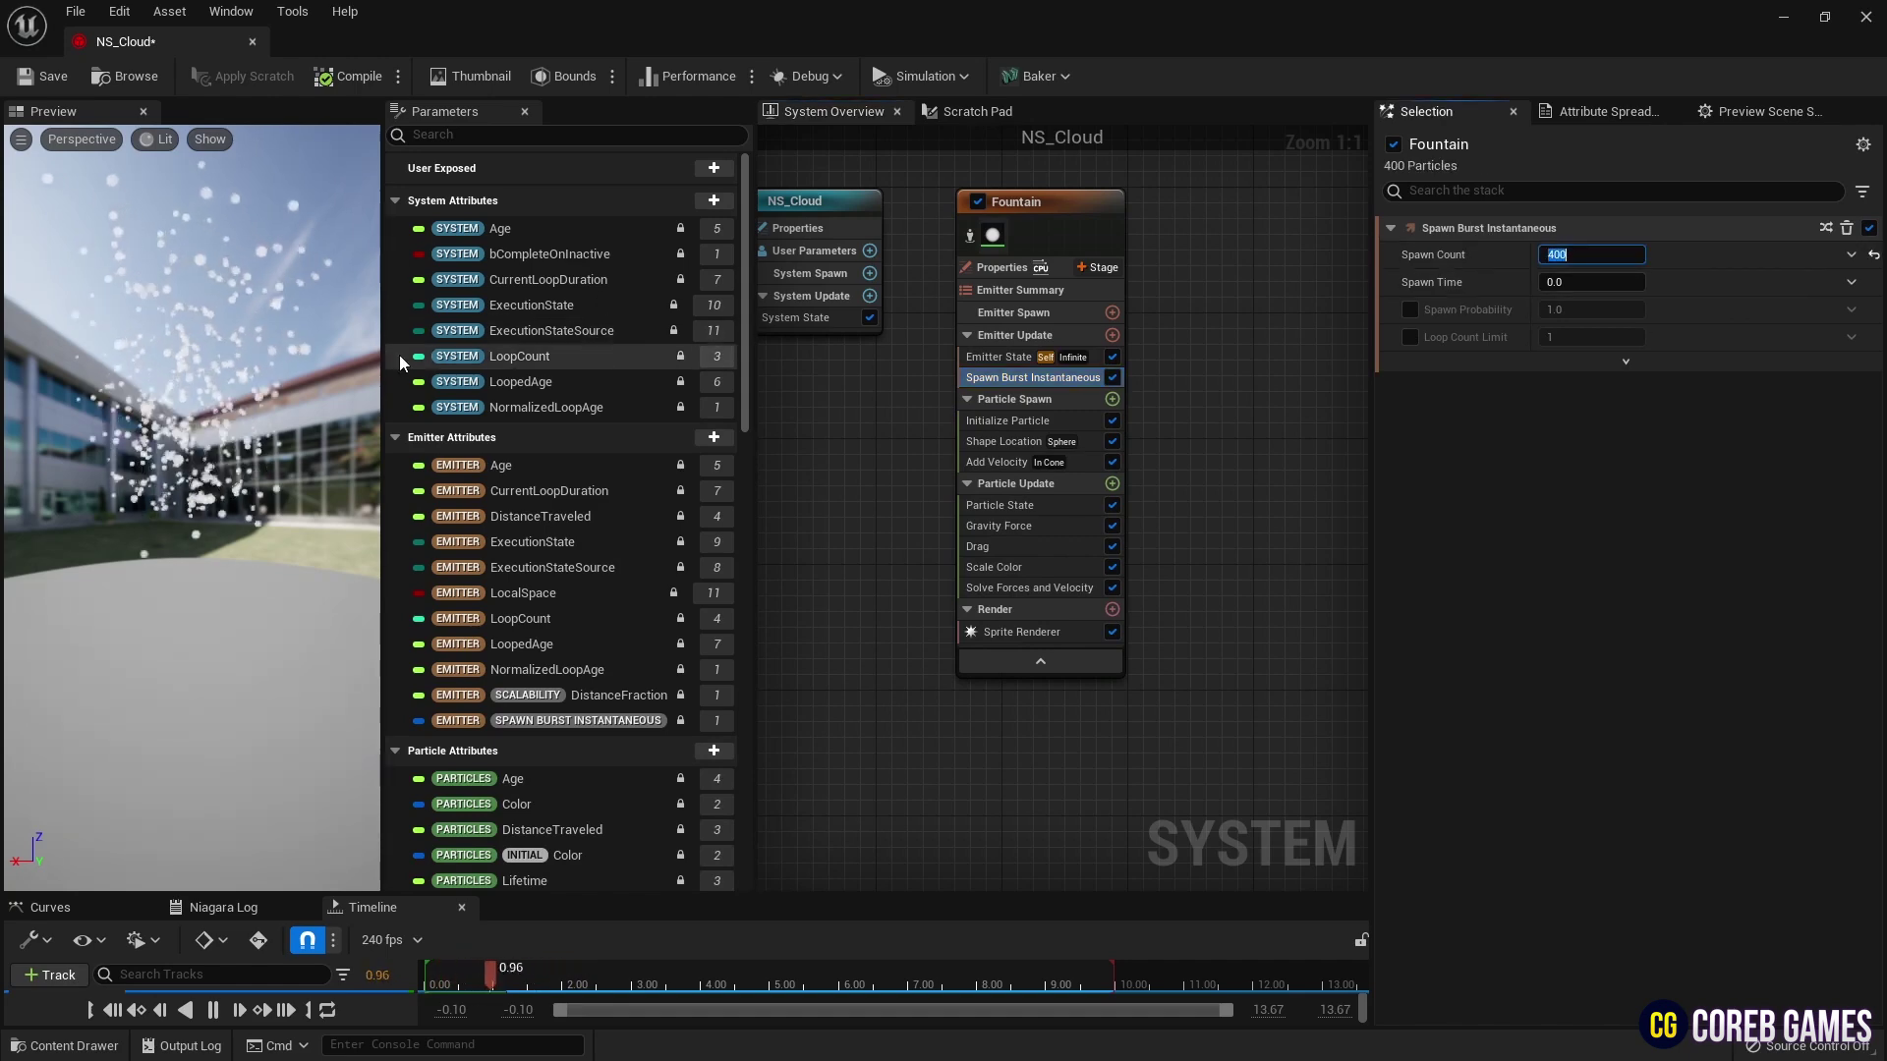
key("Return")
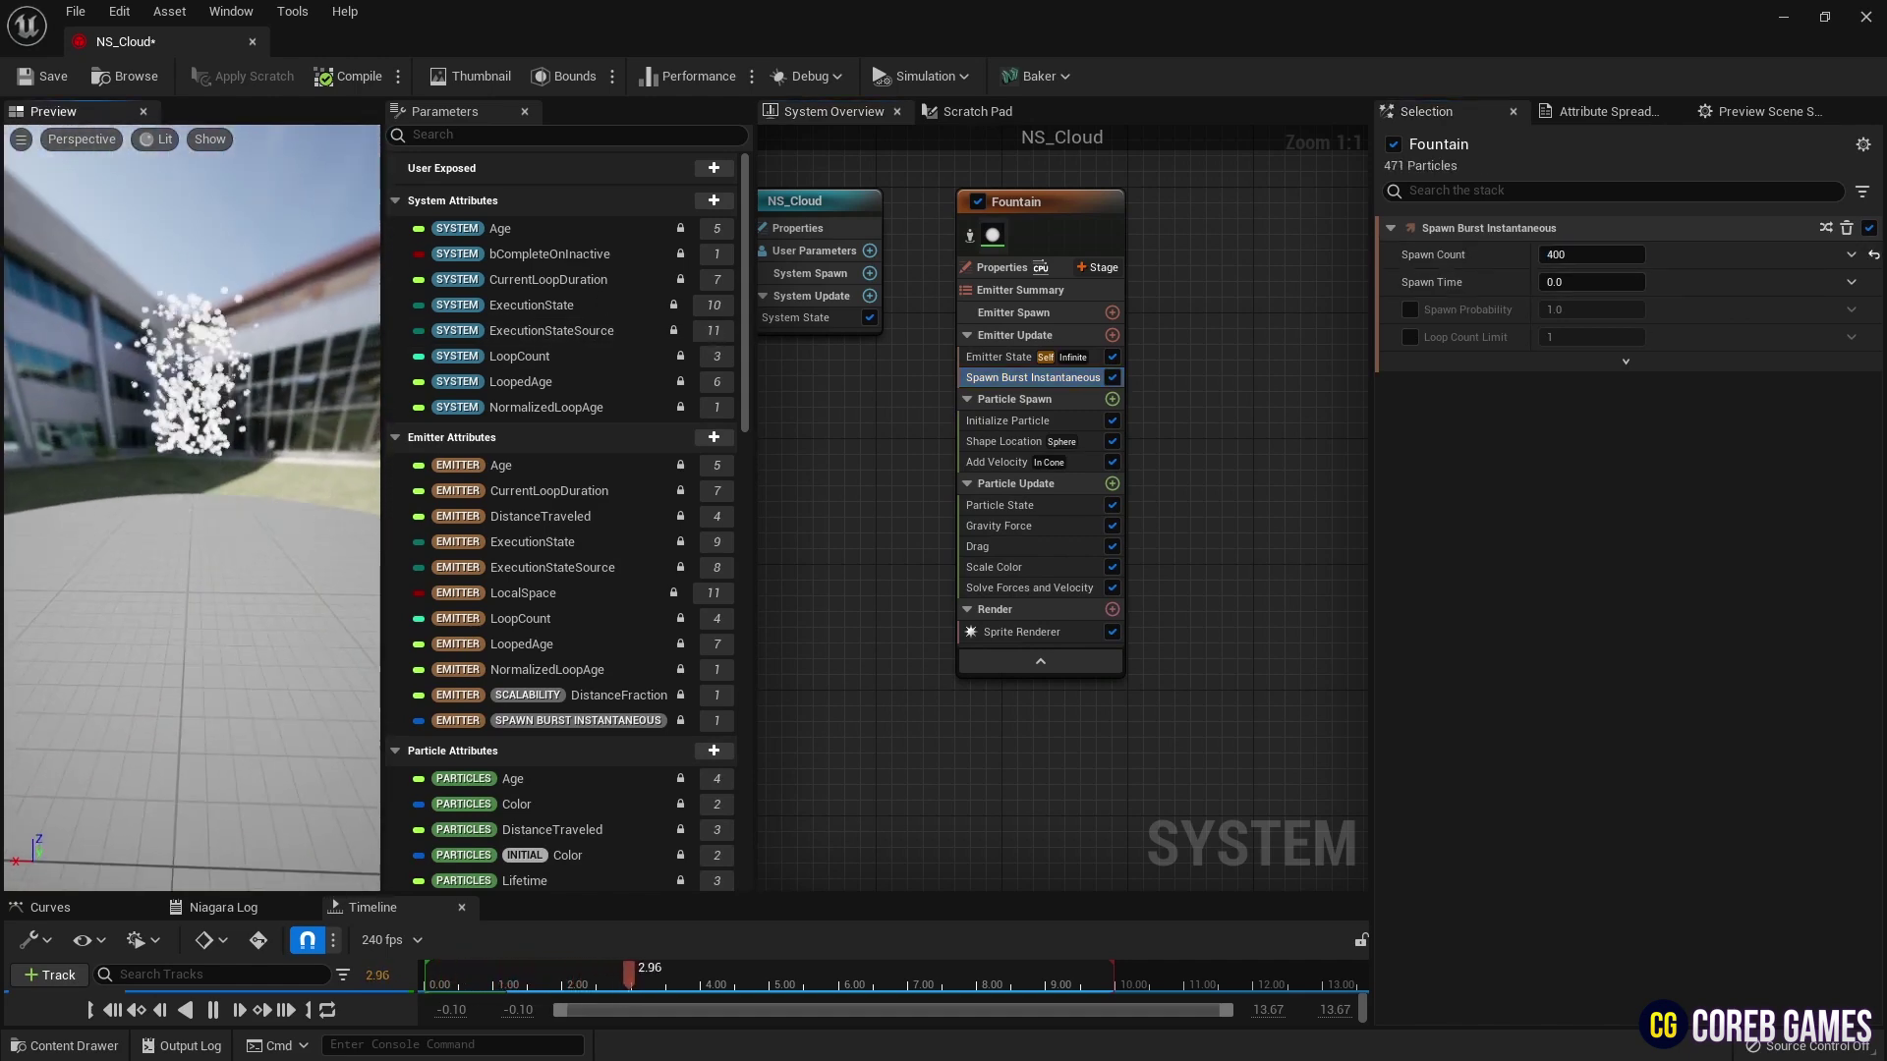
left_click(1034, 527)
key("Delete")
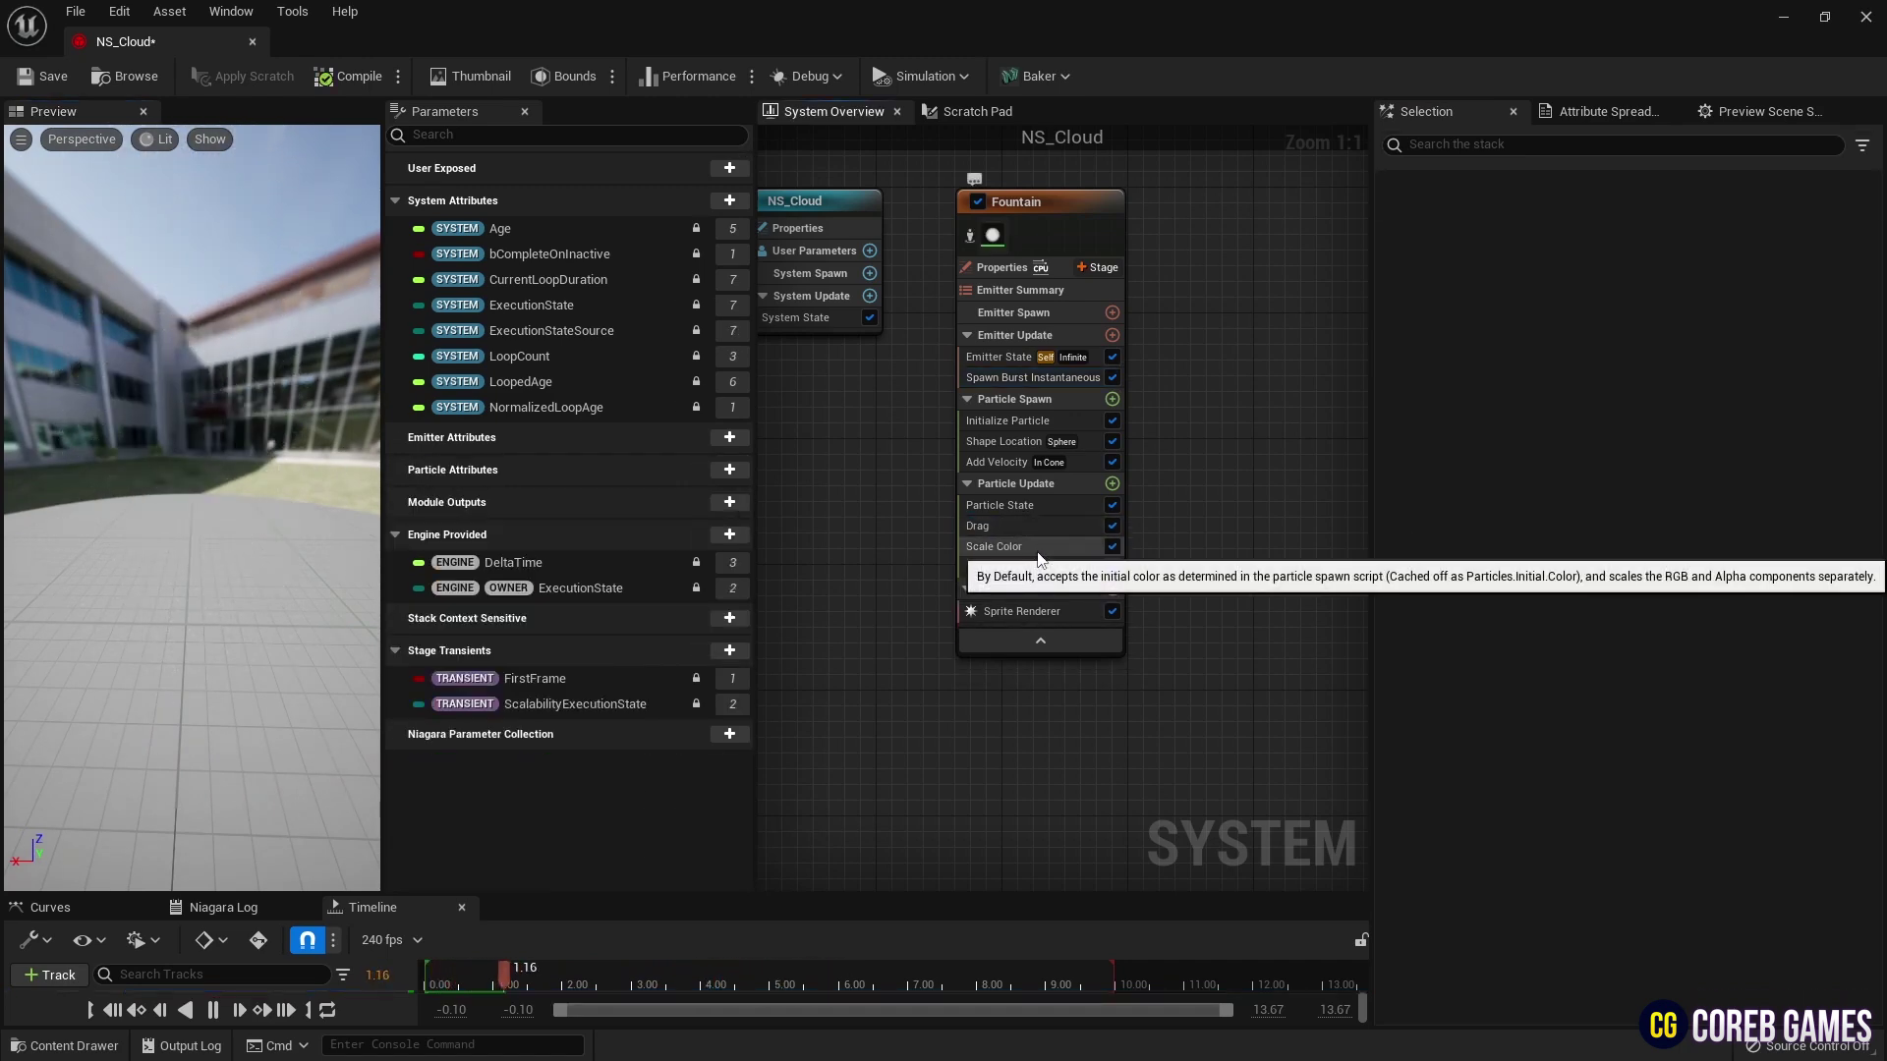
- Make Add Velocity push outward from a point at speeds 120 to 200
left_click(1011, 466)
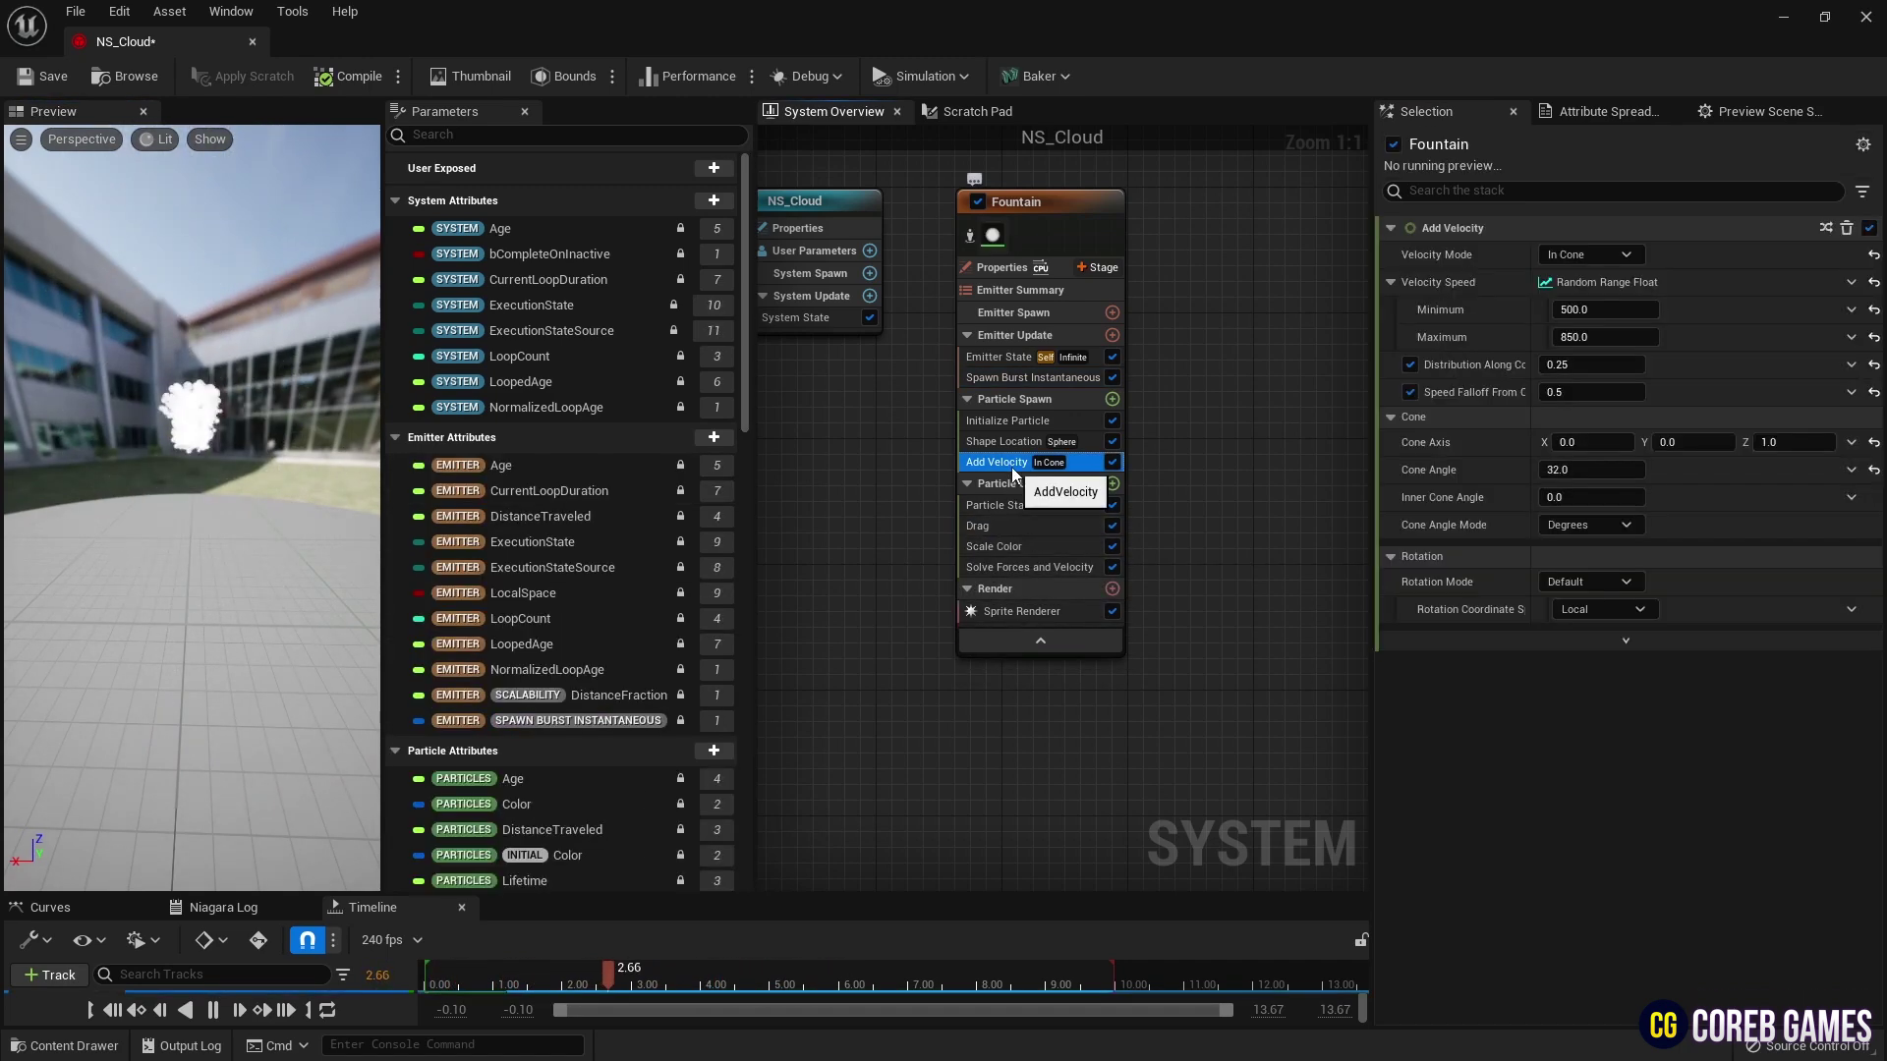
left_click(1604, 257)
left_click(1618, 311)
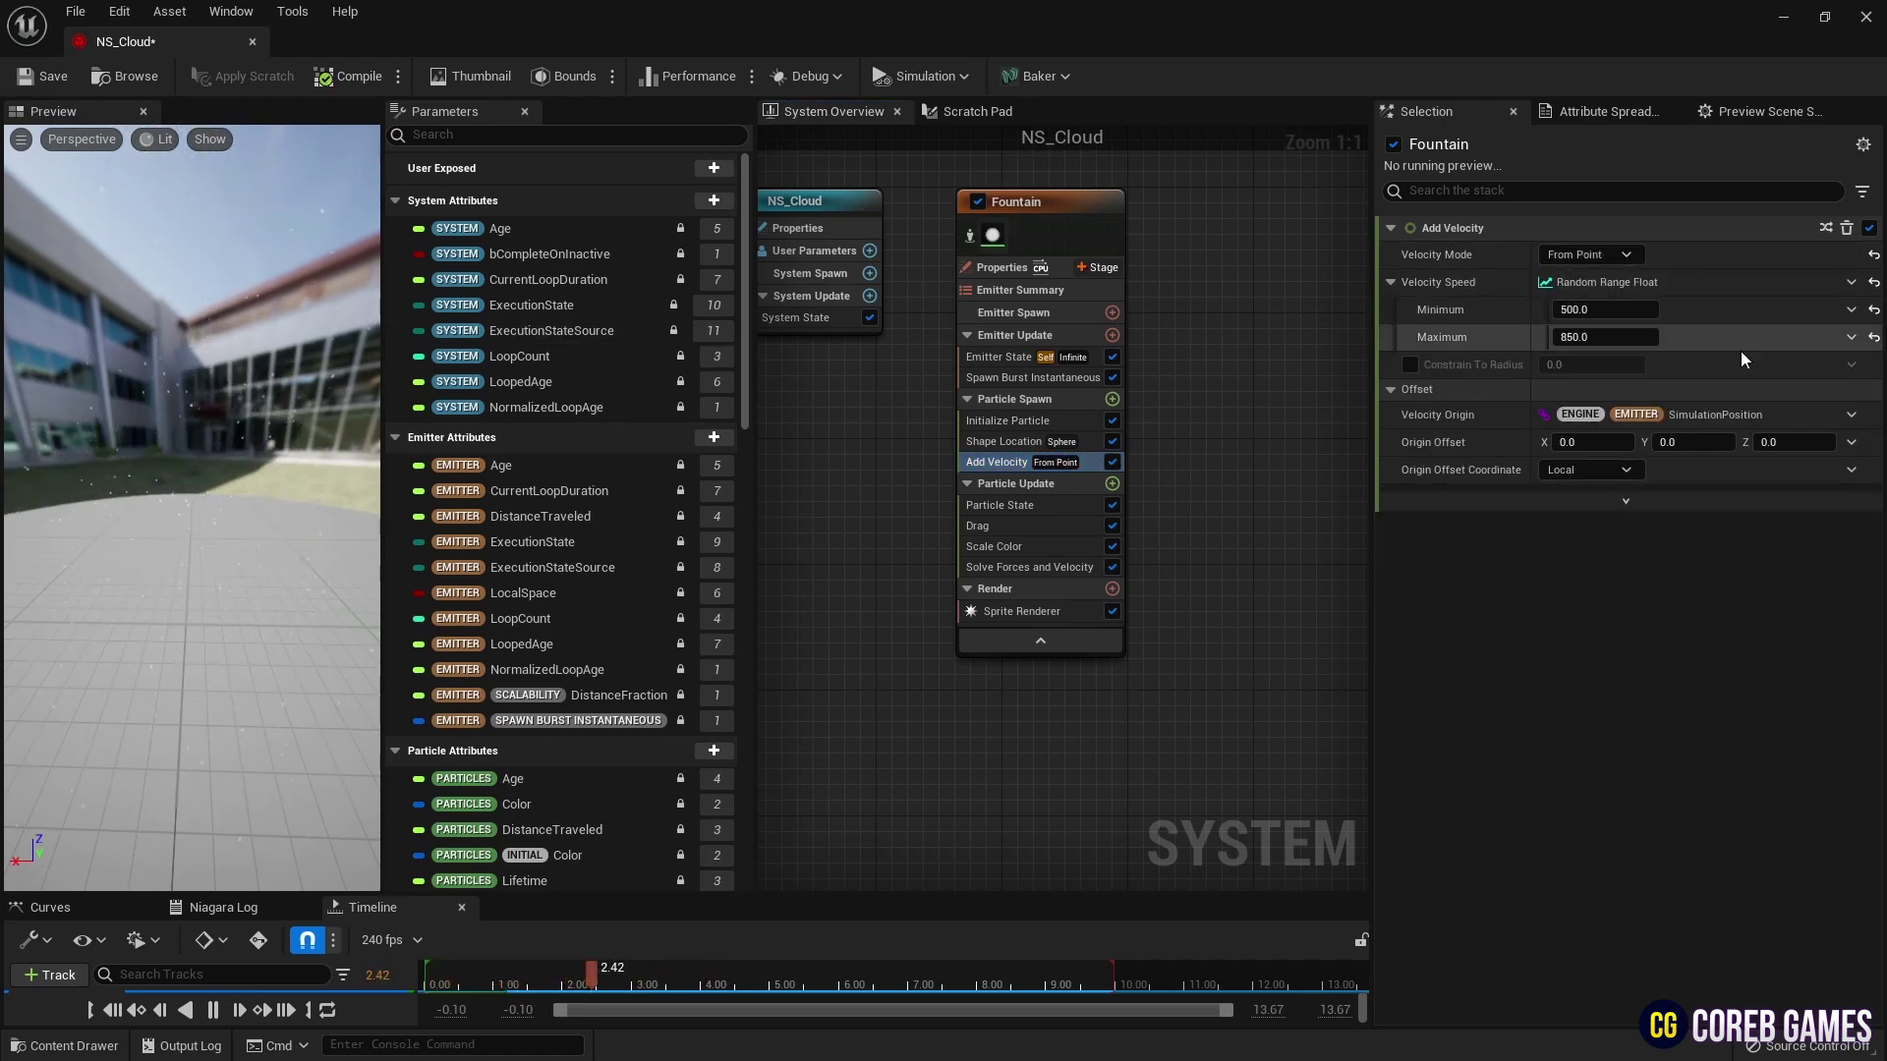
left_click(1626, 313)
type("120")
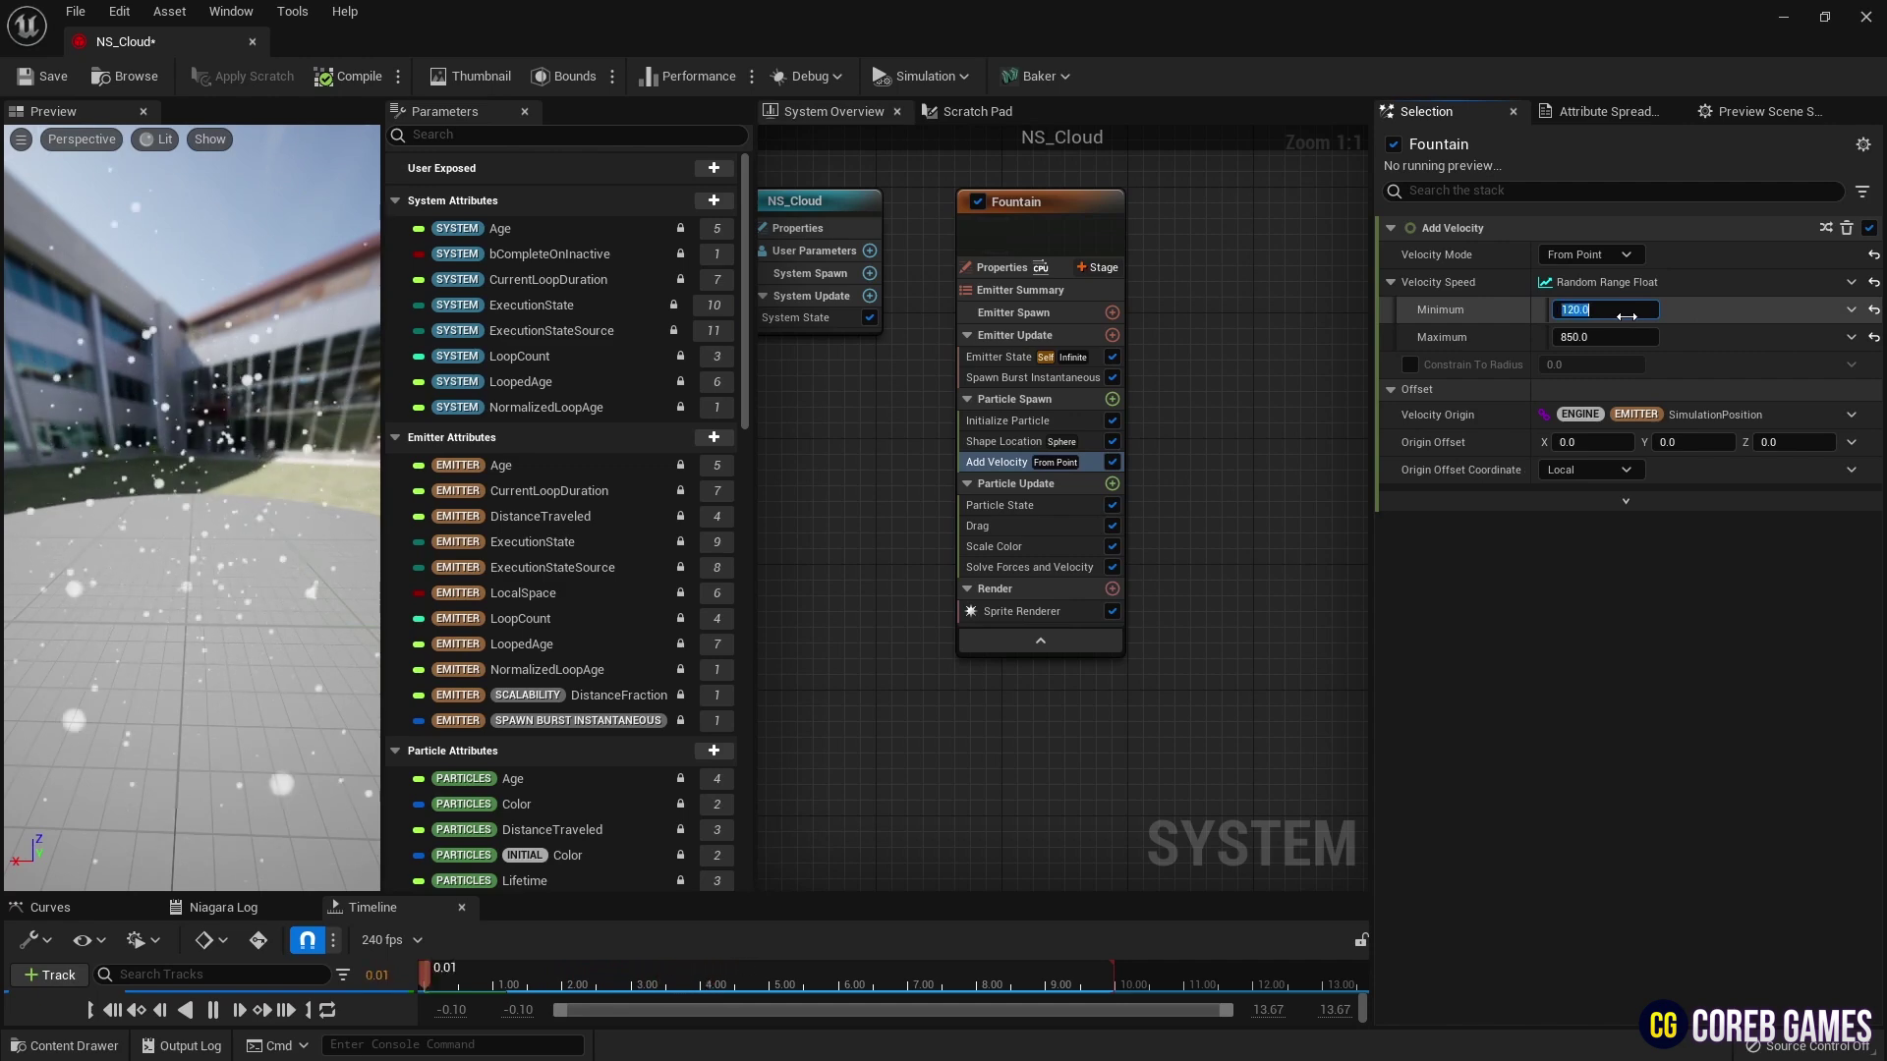
key("Tab")
type("200")
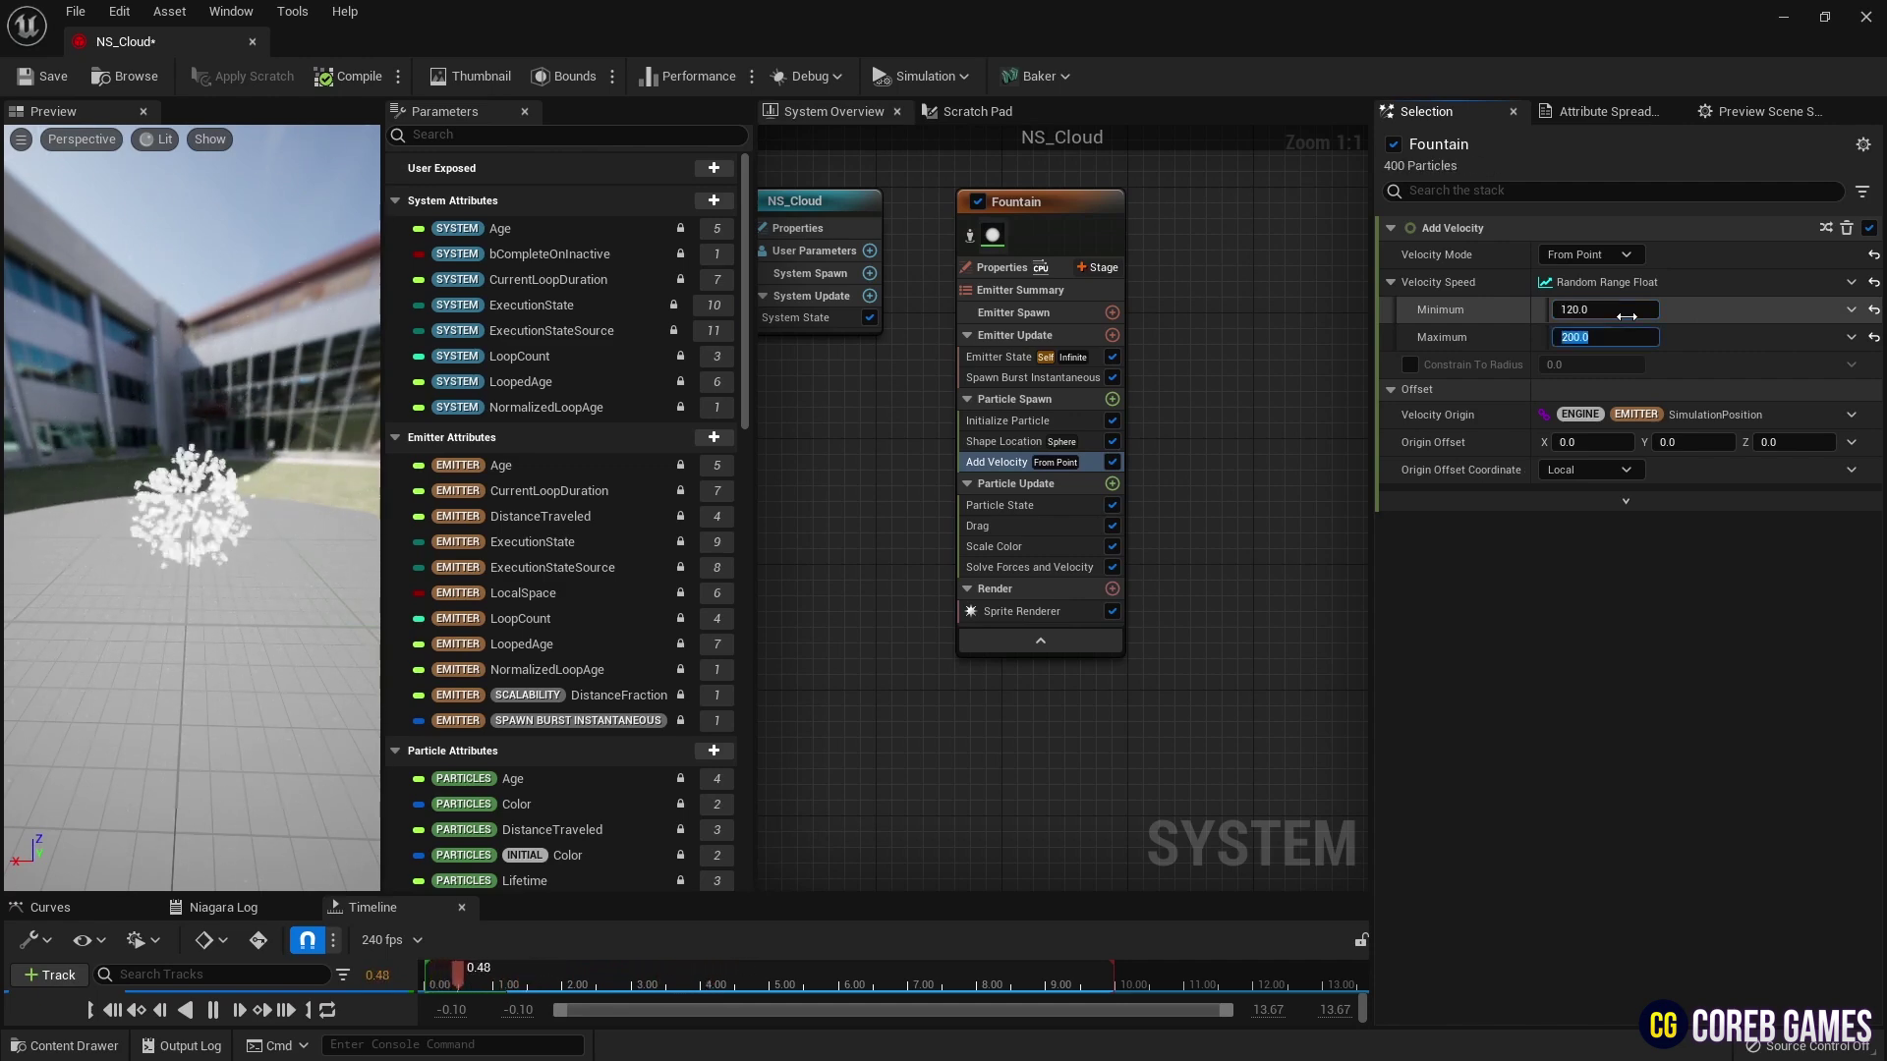
left_click_drag(197, 491, 231, 590)
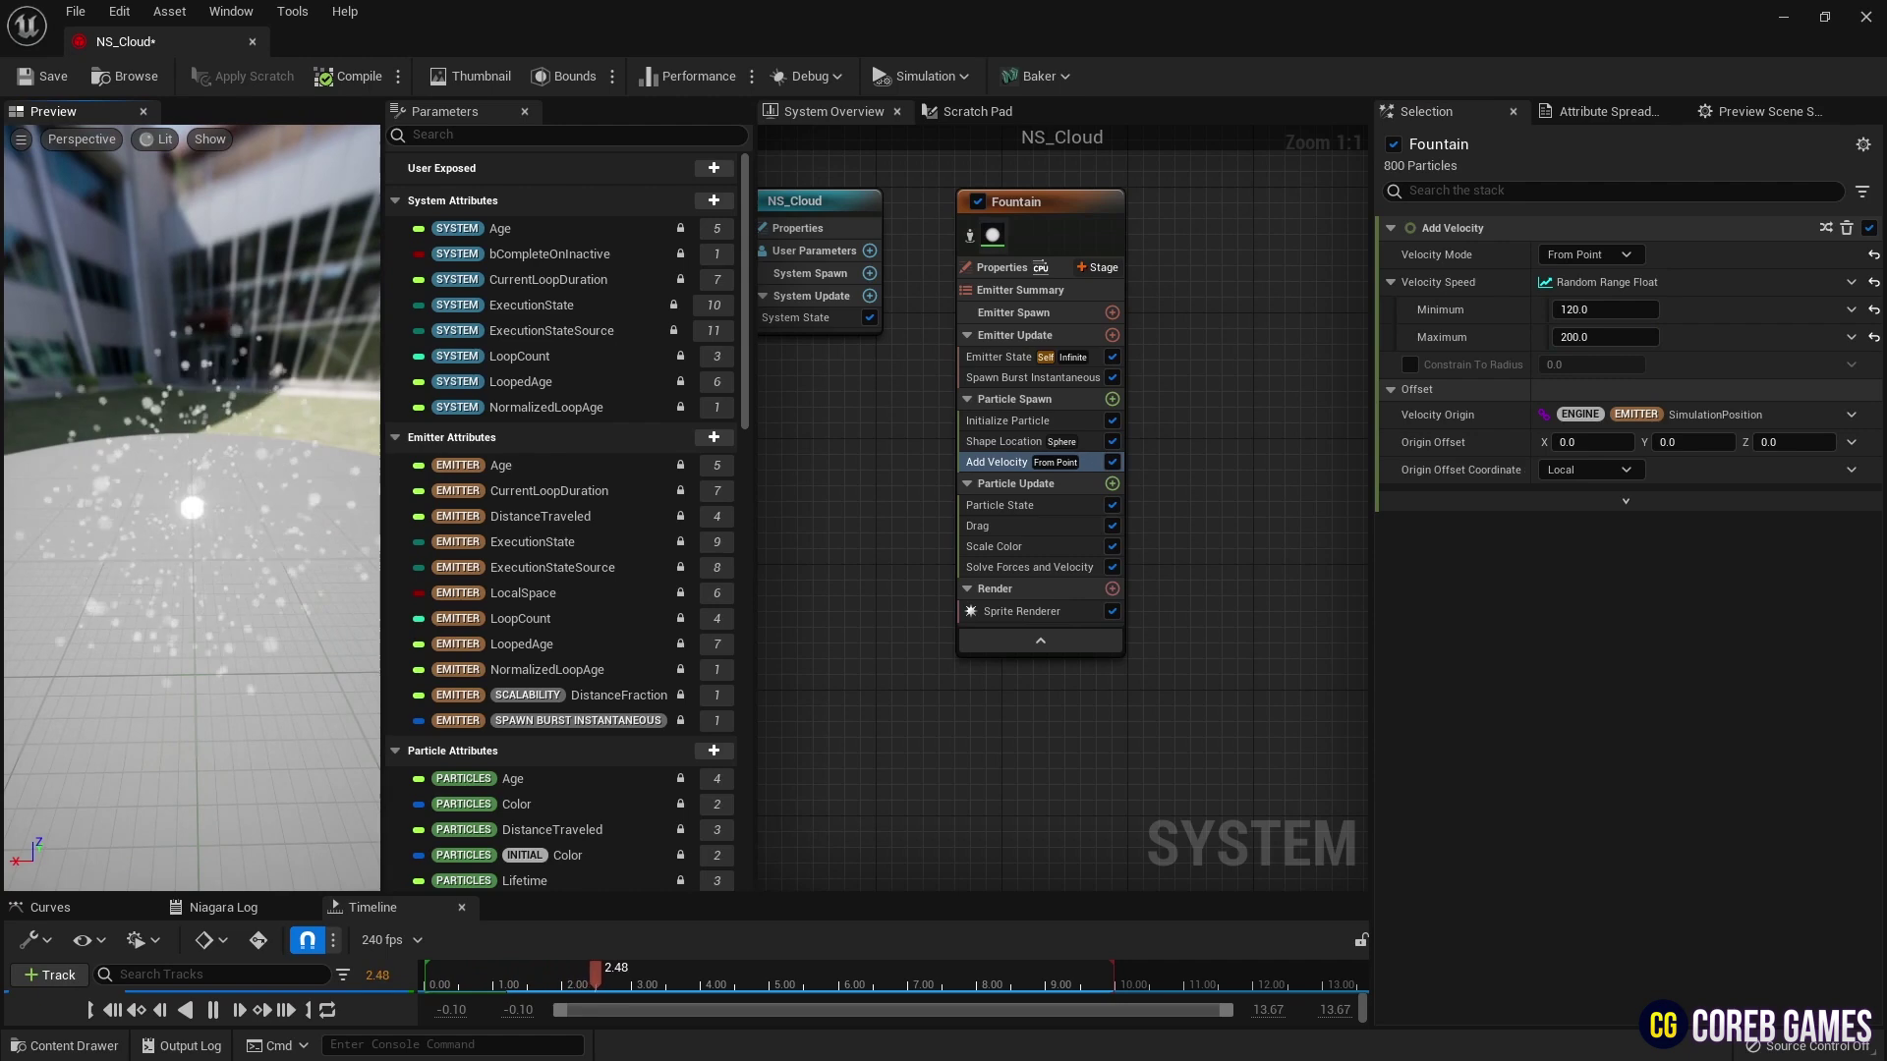
- Set Shape Location to a Ring / Disc with ring radius 20
left_click(1023, 444)
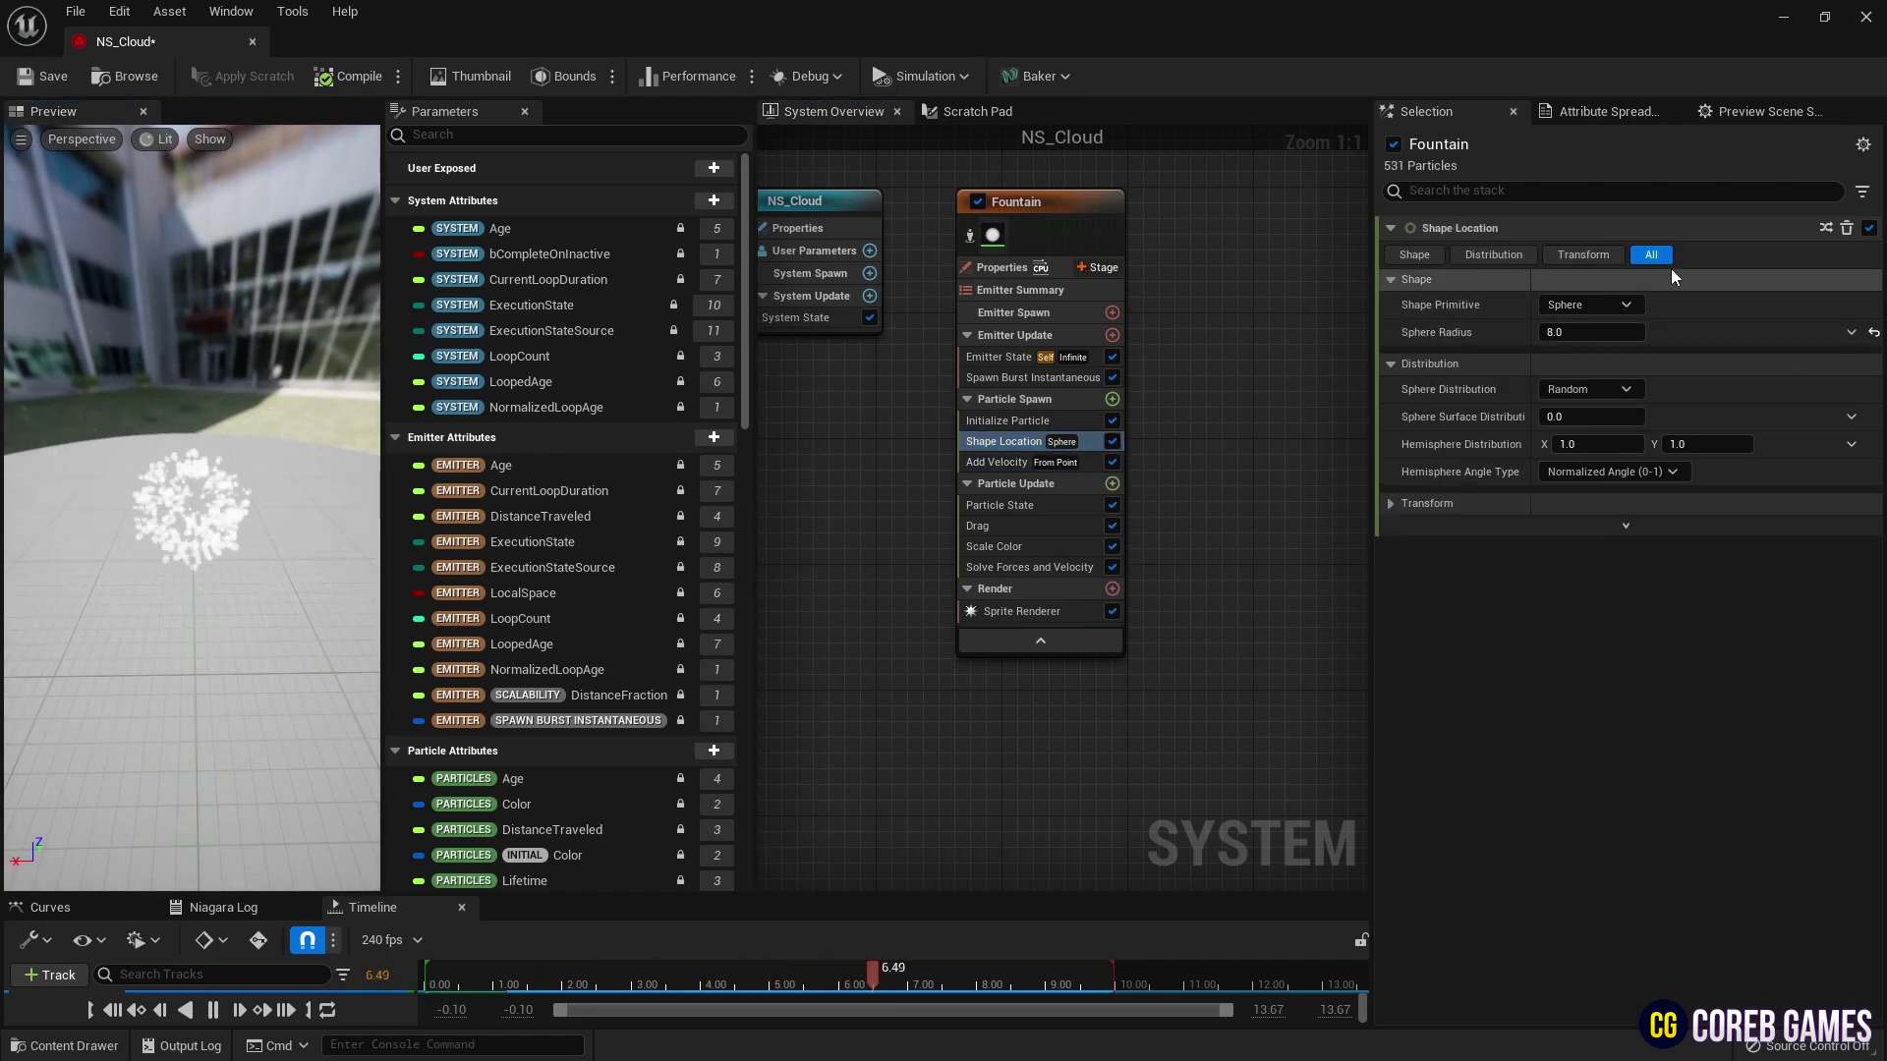
left_click(1619, 305)
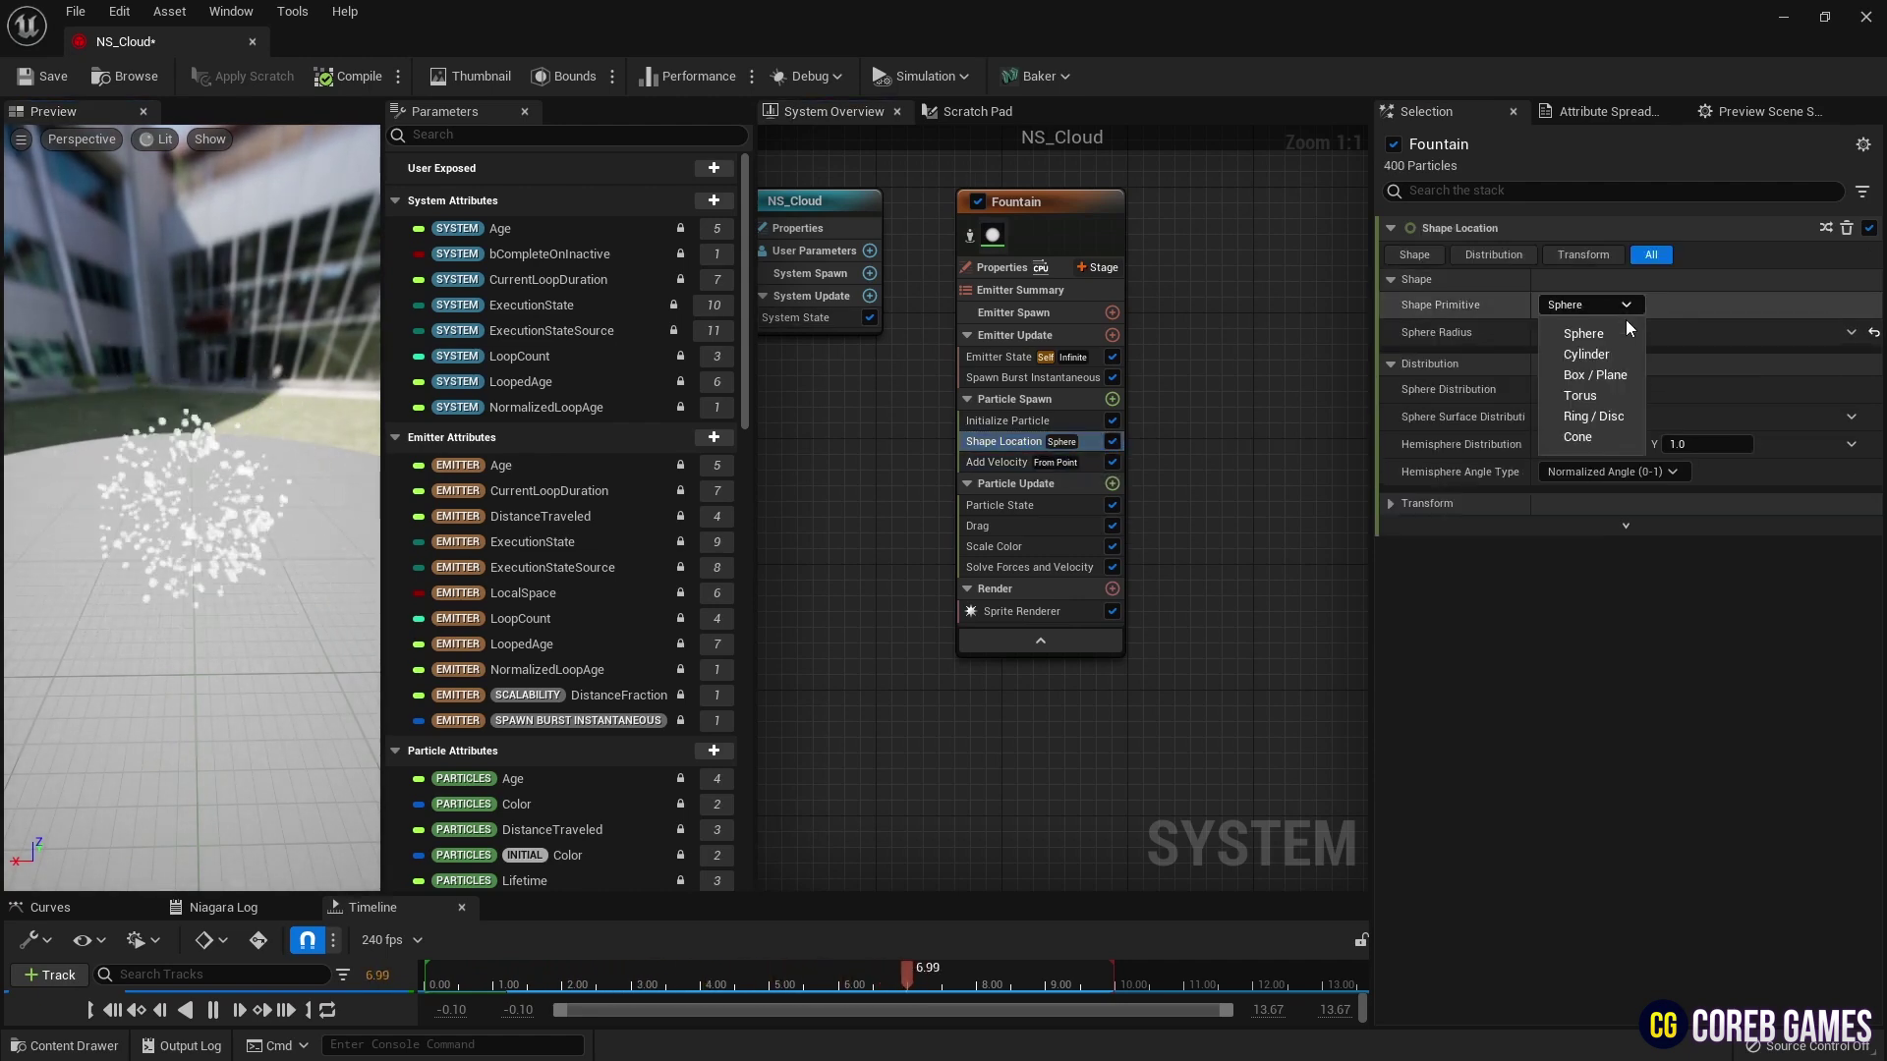
left_click(1608, 415)
left_click(1596, 360)
type("2")
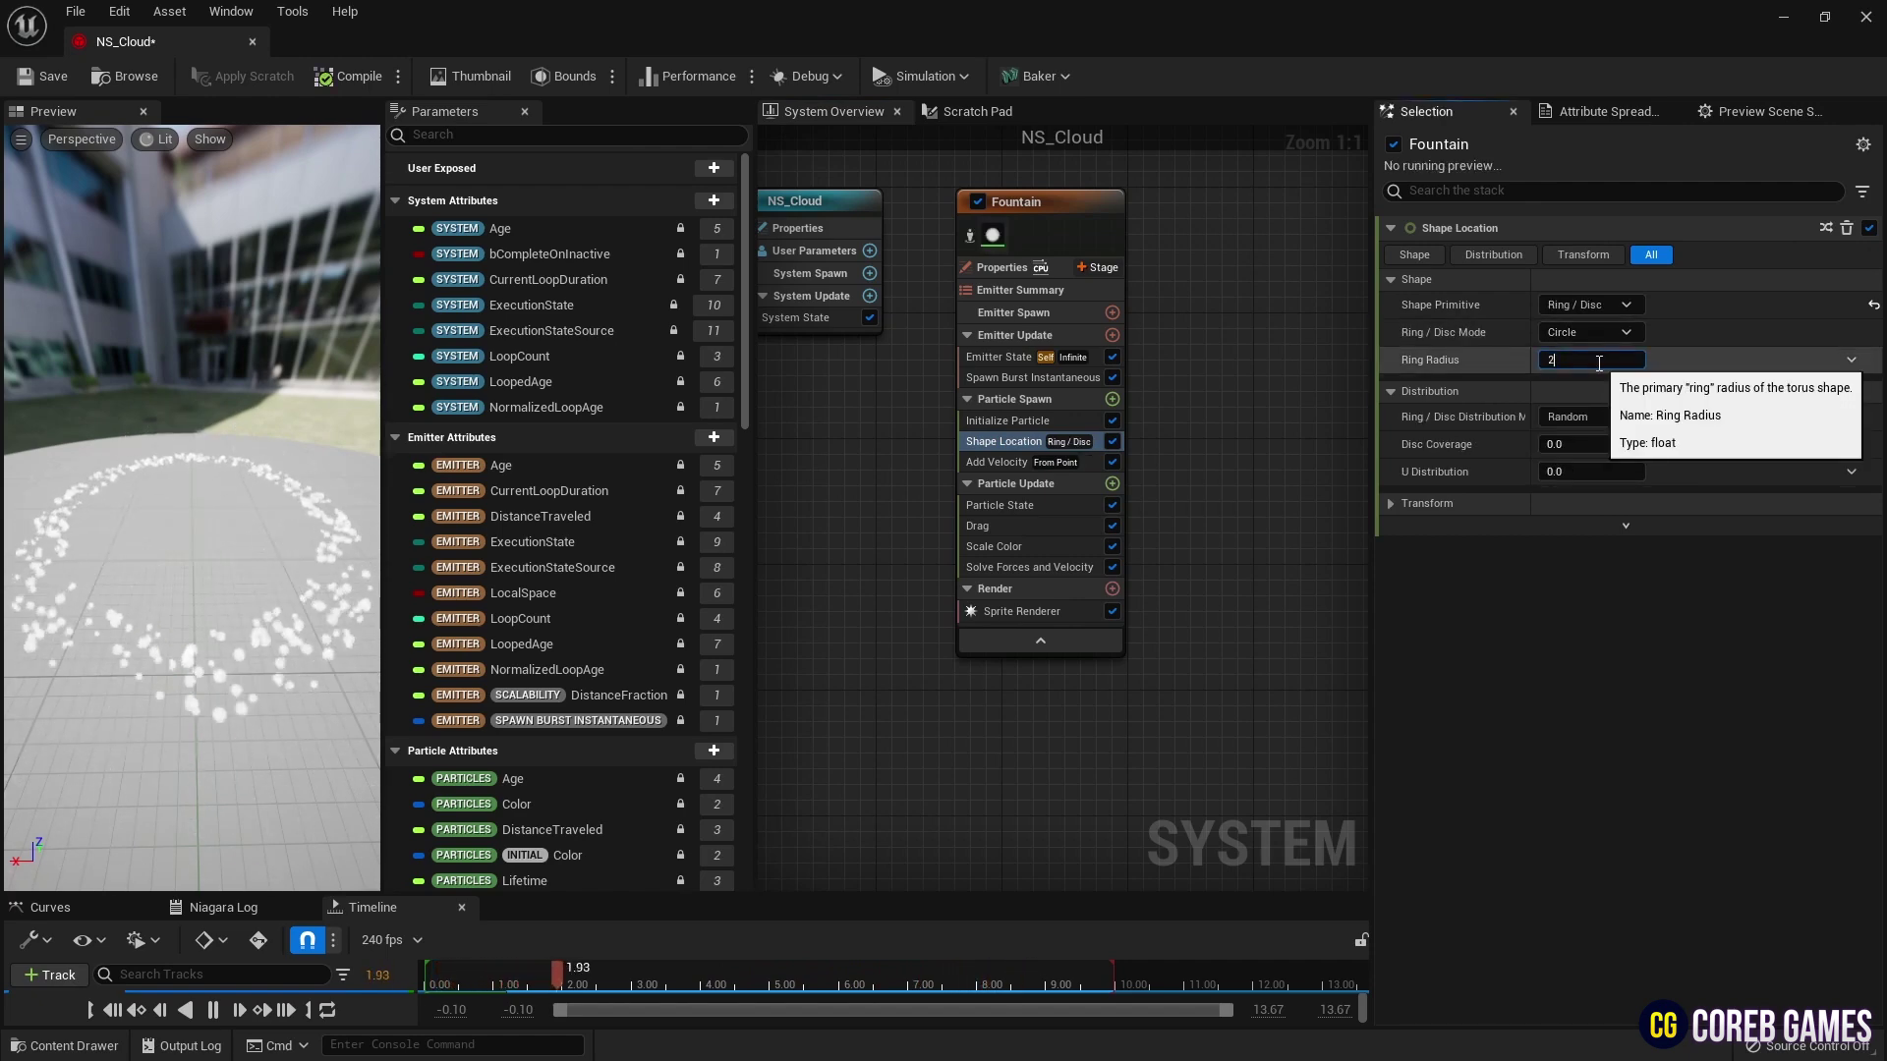
type("0")
key("Return")
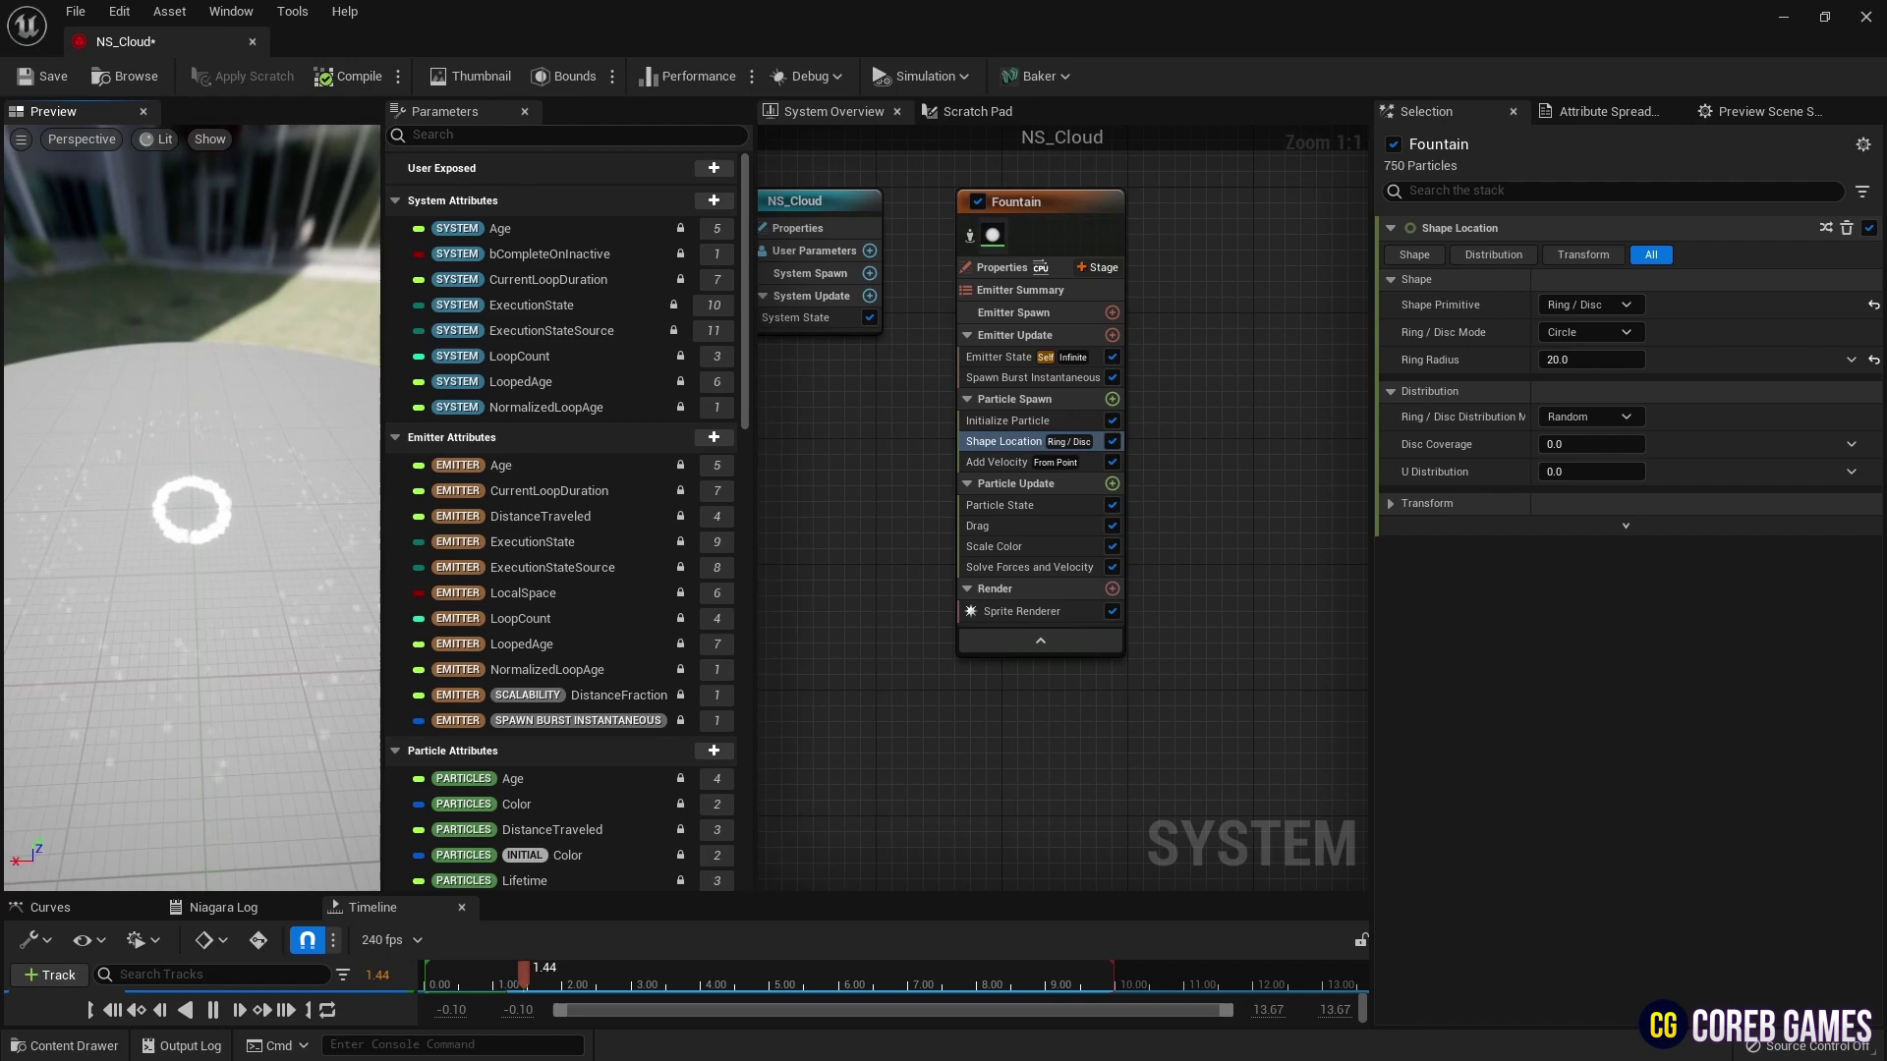
left_click_drag(189, 520, 189, 520)
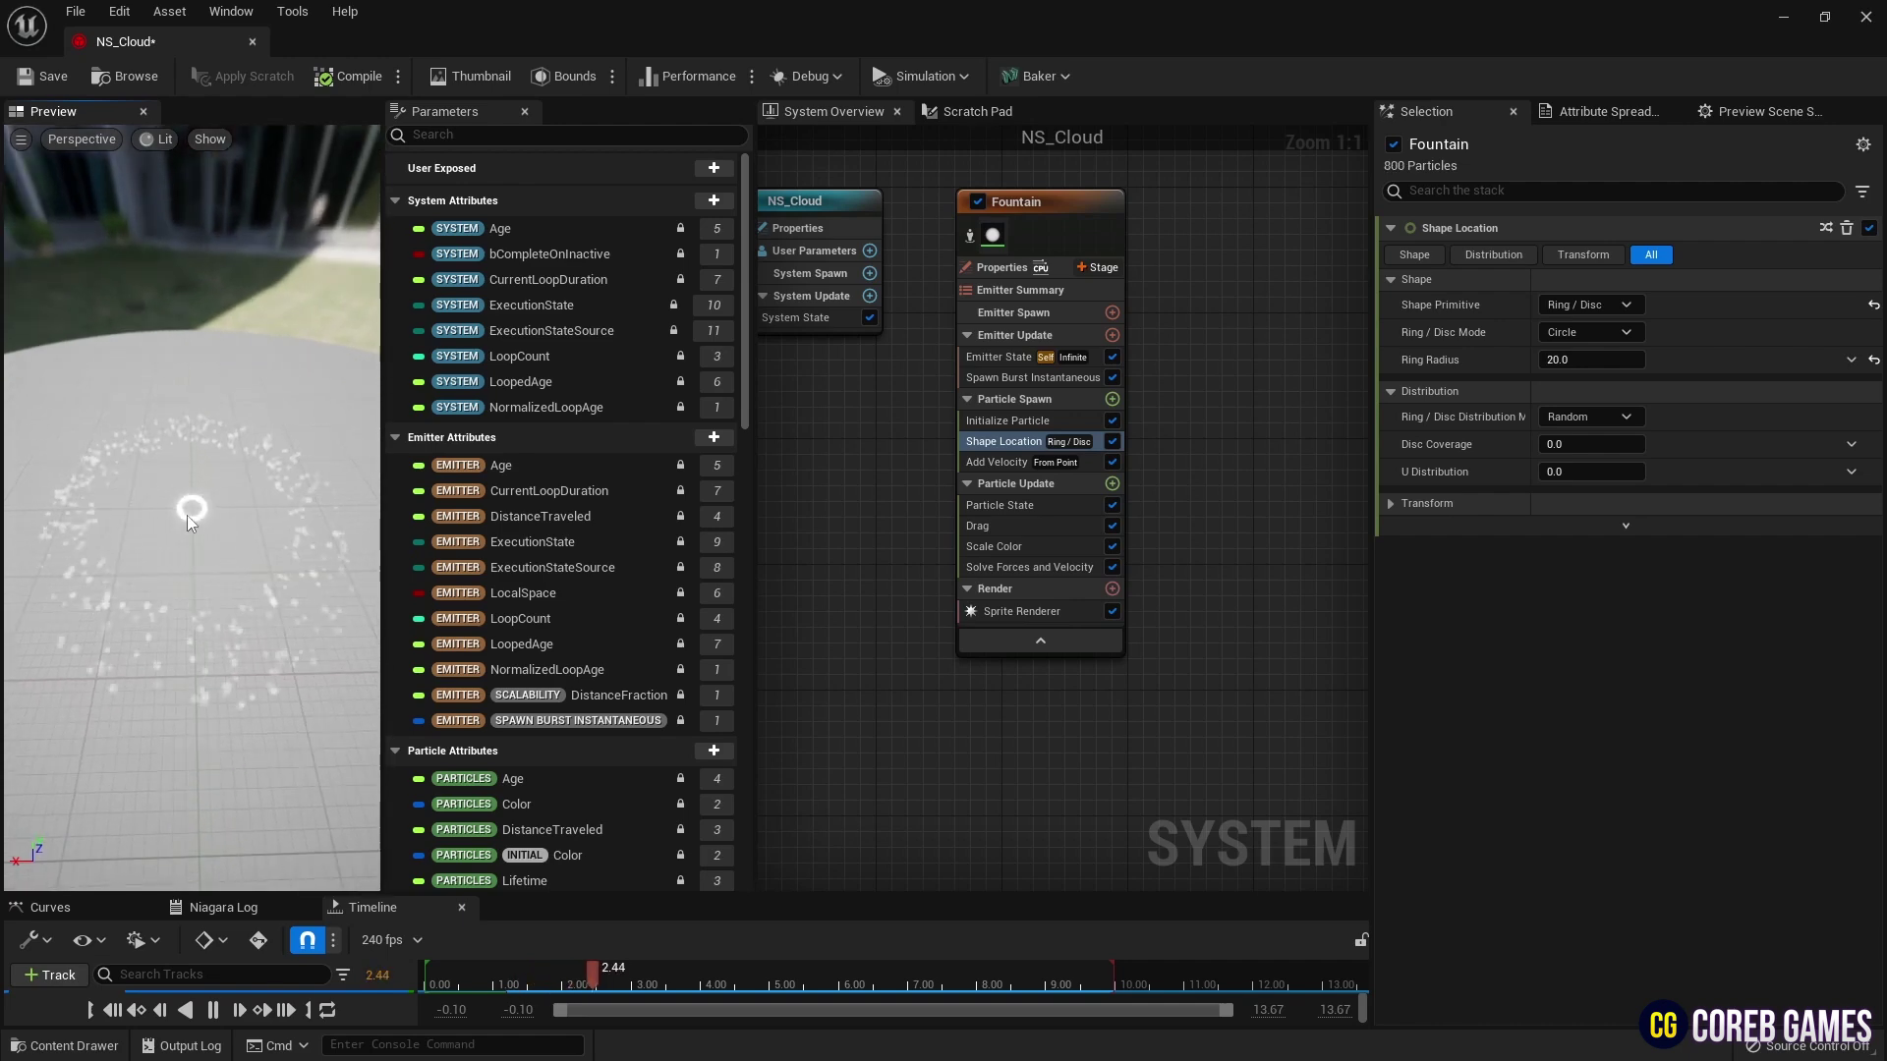
- In Initialize Particle, set a fixed 1.5 lifetime, alpha 0.1 and sprite size 50–150
left_click(1052, 423)
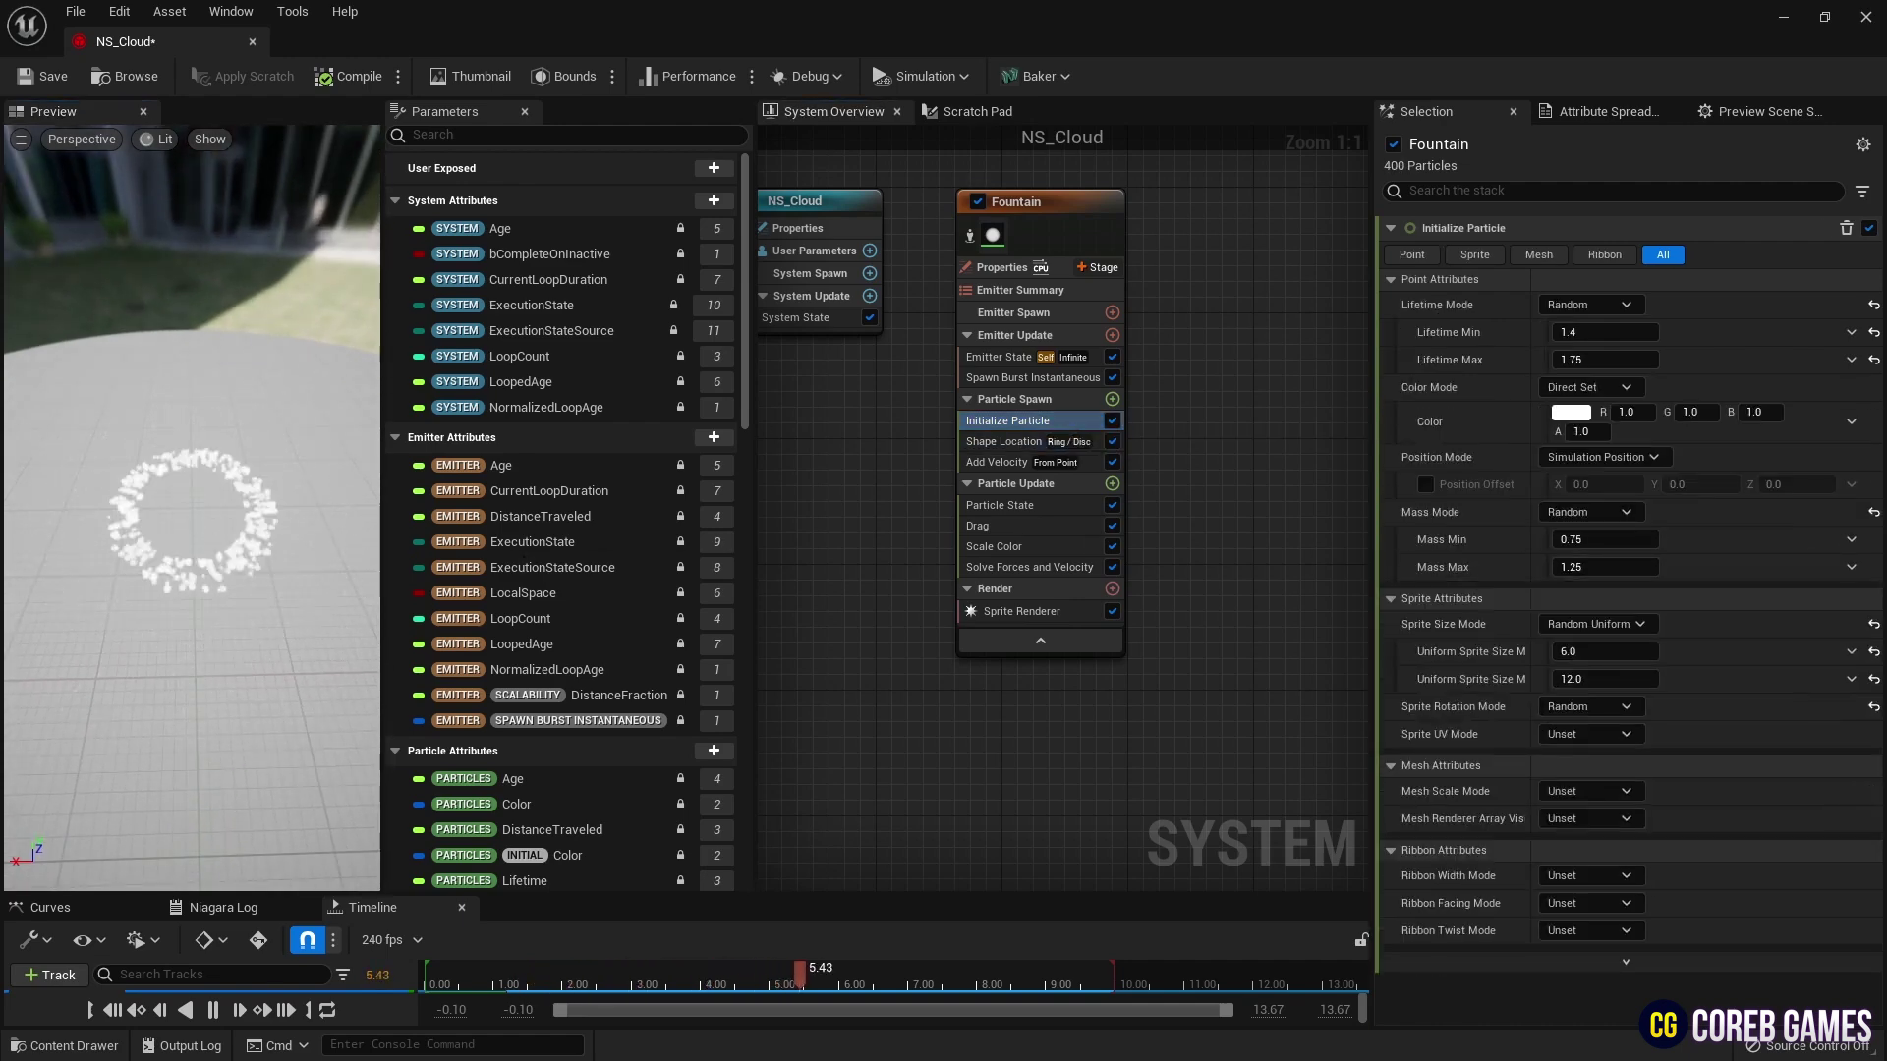
left_click(1592, 306)
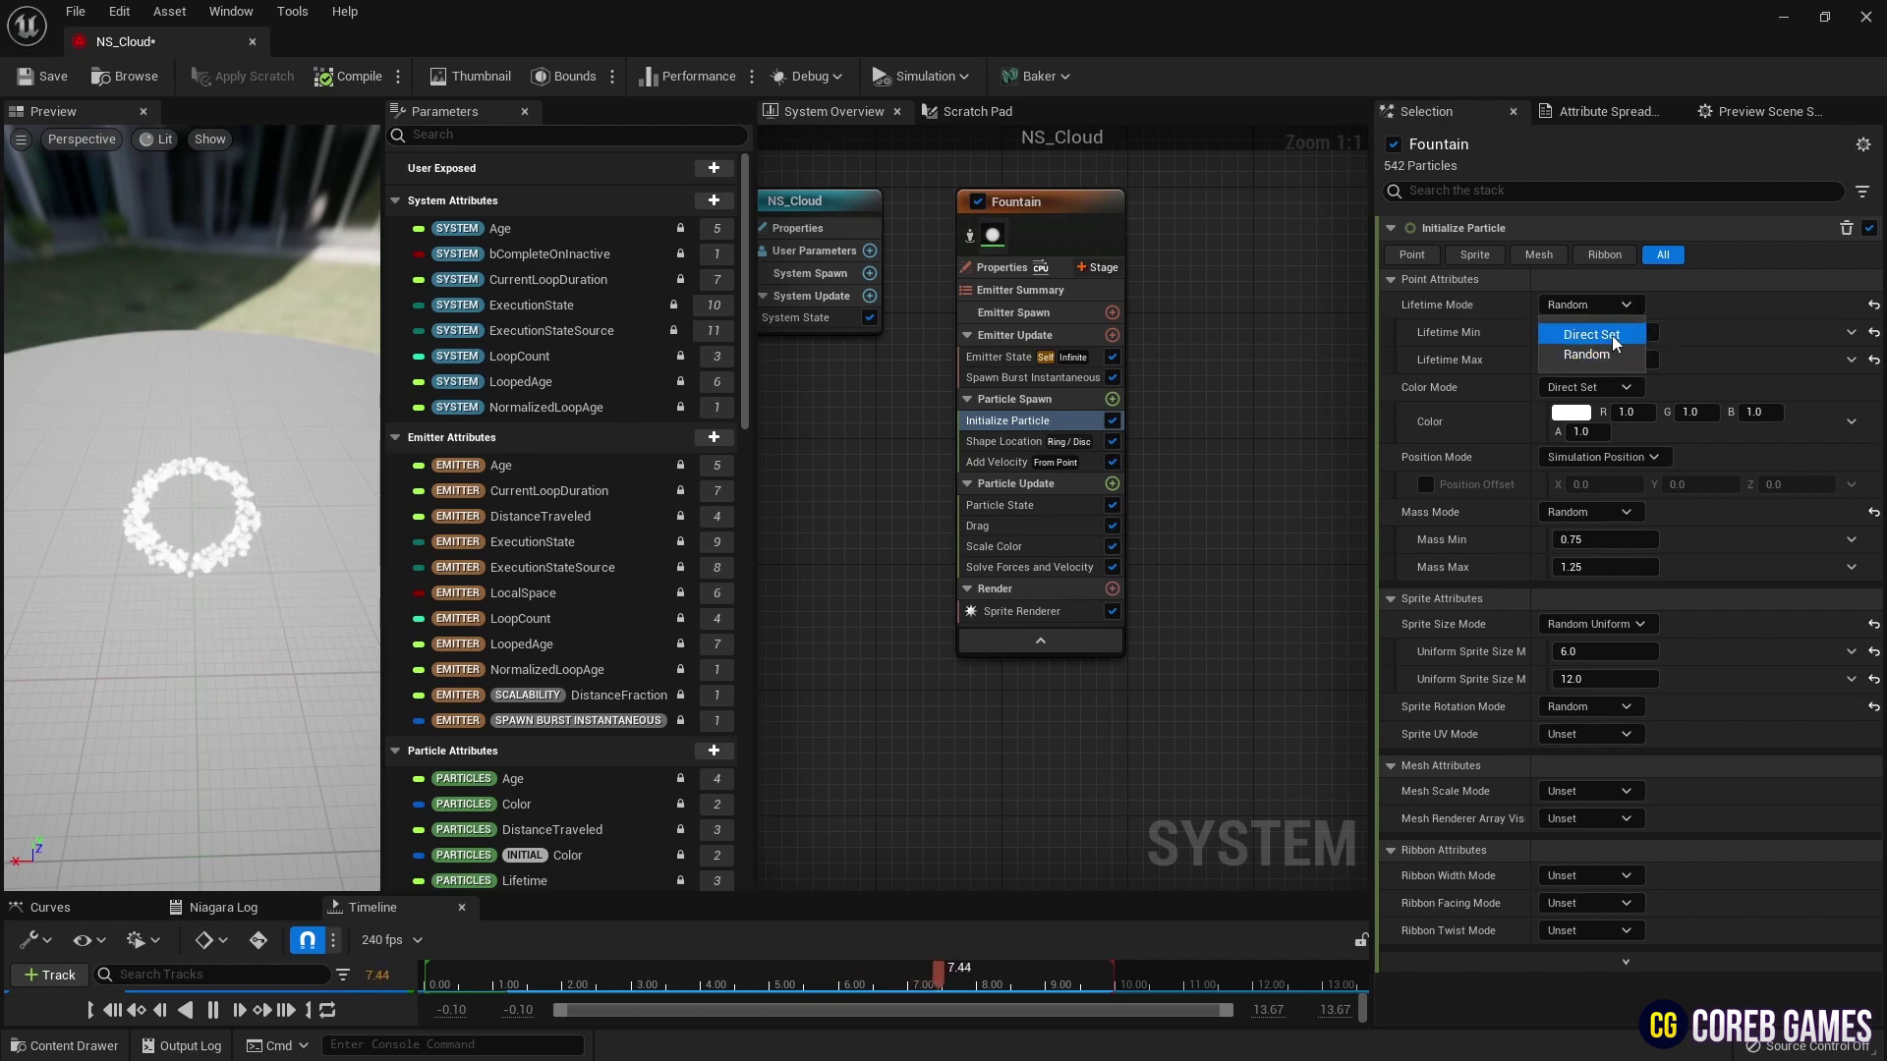
left_click(1590, 336)
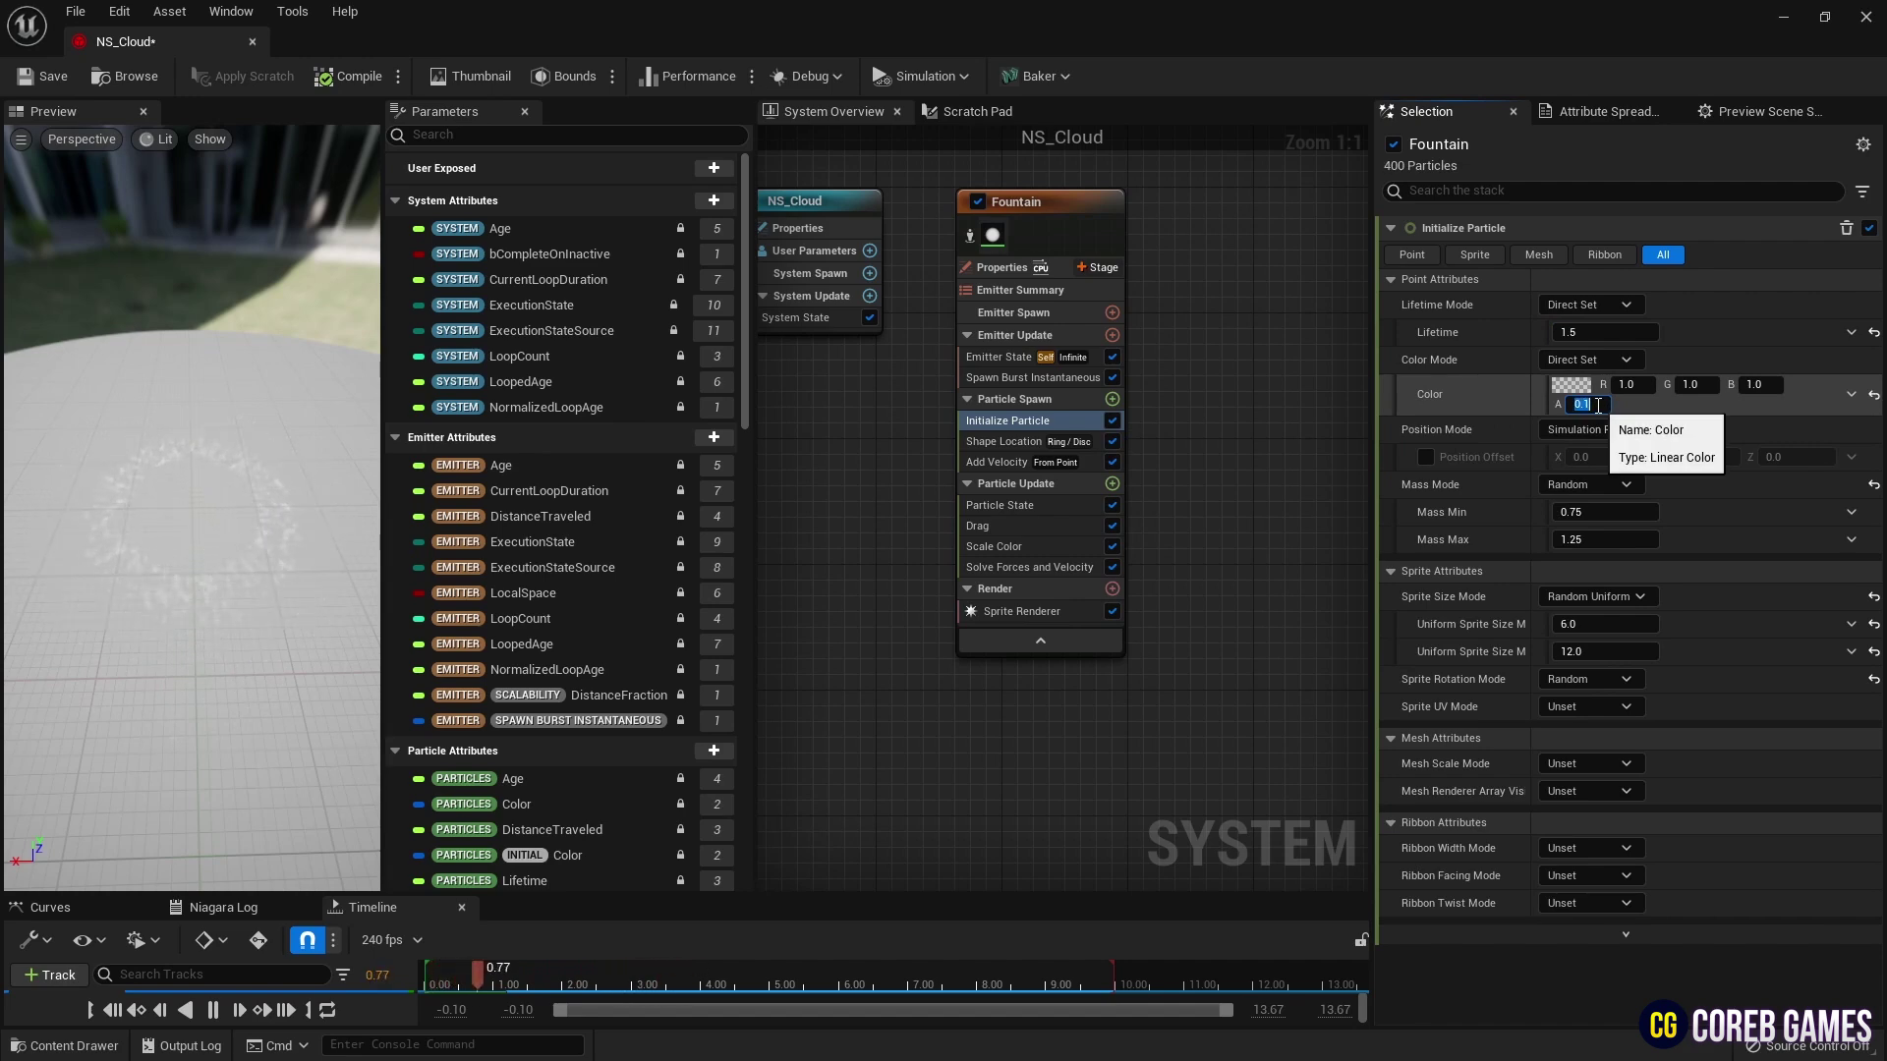
left_click(1600, 630)
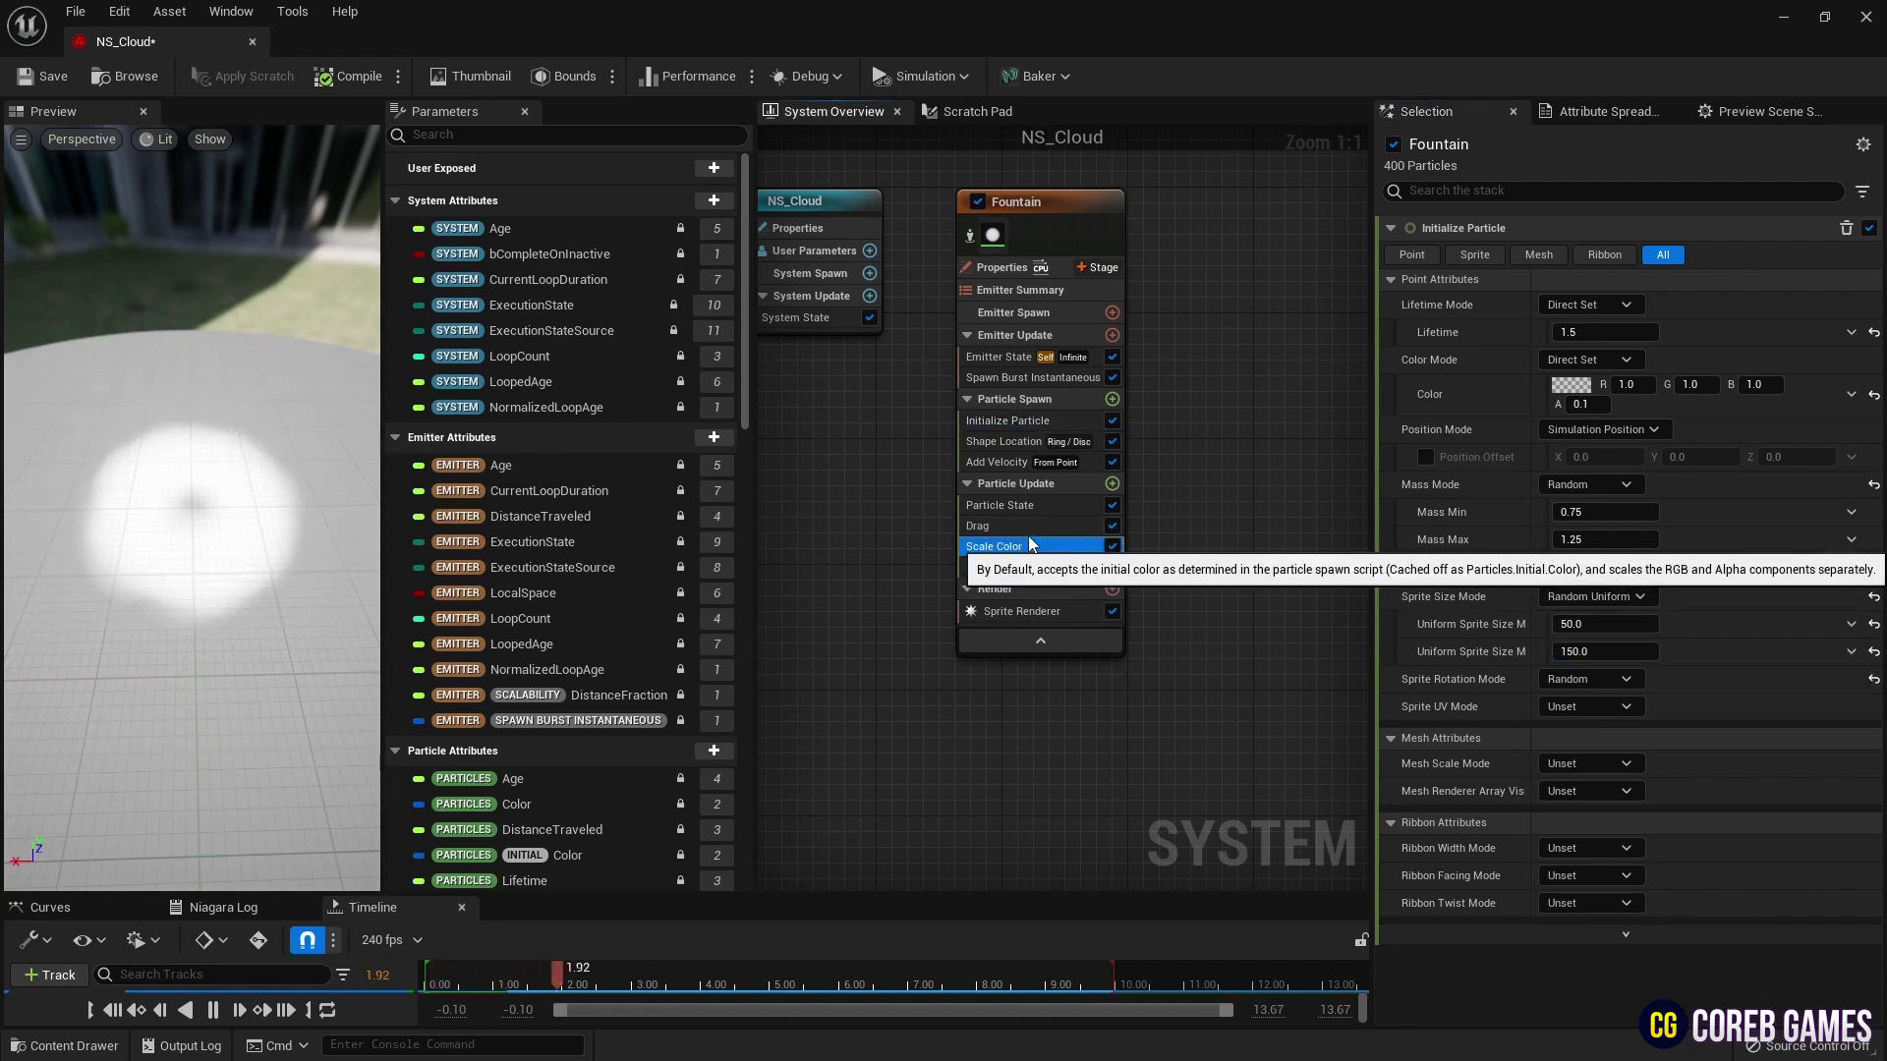
- Move Scale Color above Drag and add Scale Sprite Size with Linear Ramp Down
left_click_drag(1012, 546, 1034, 521)
left_click(1081, 484)
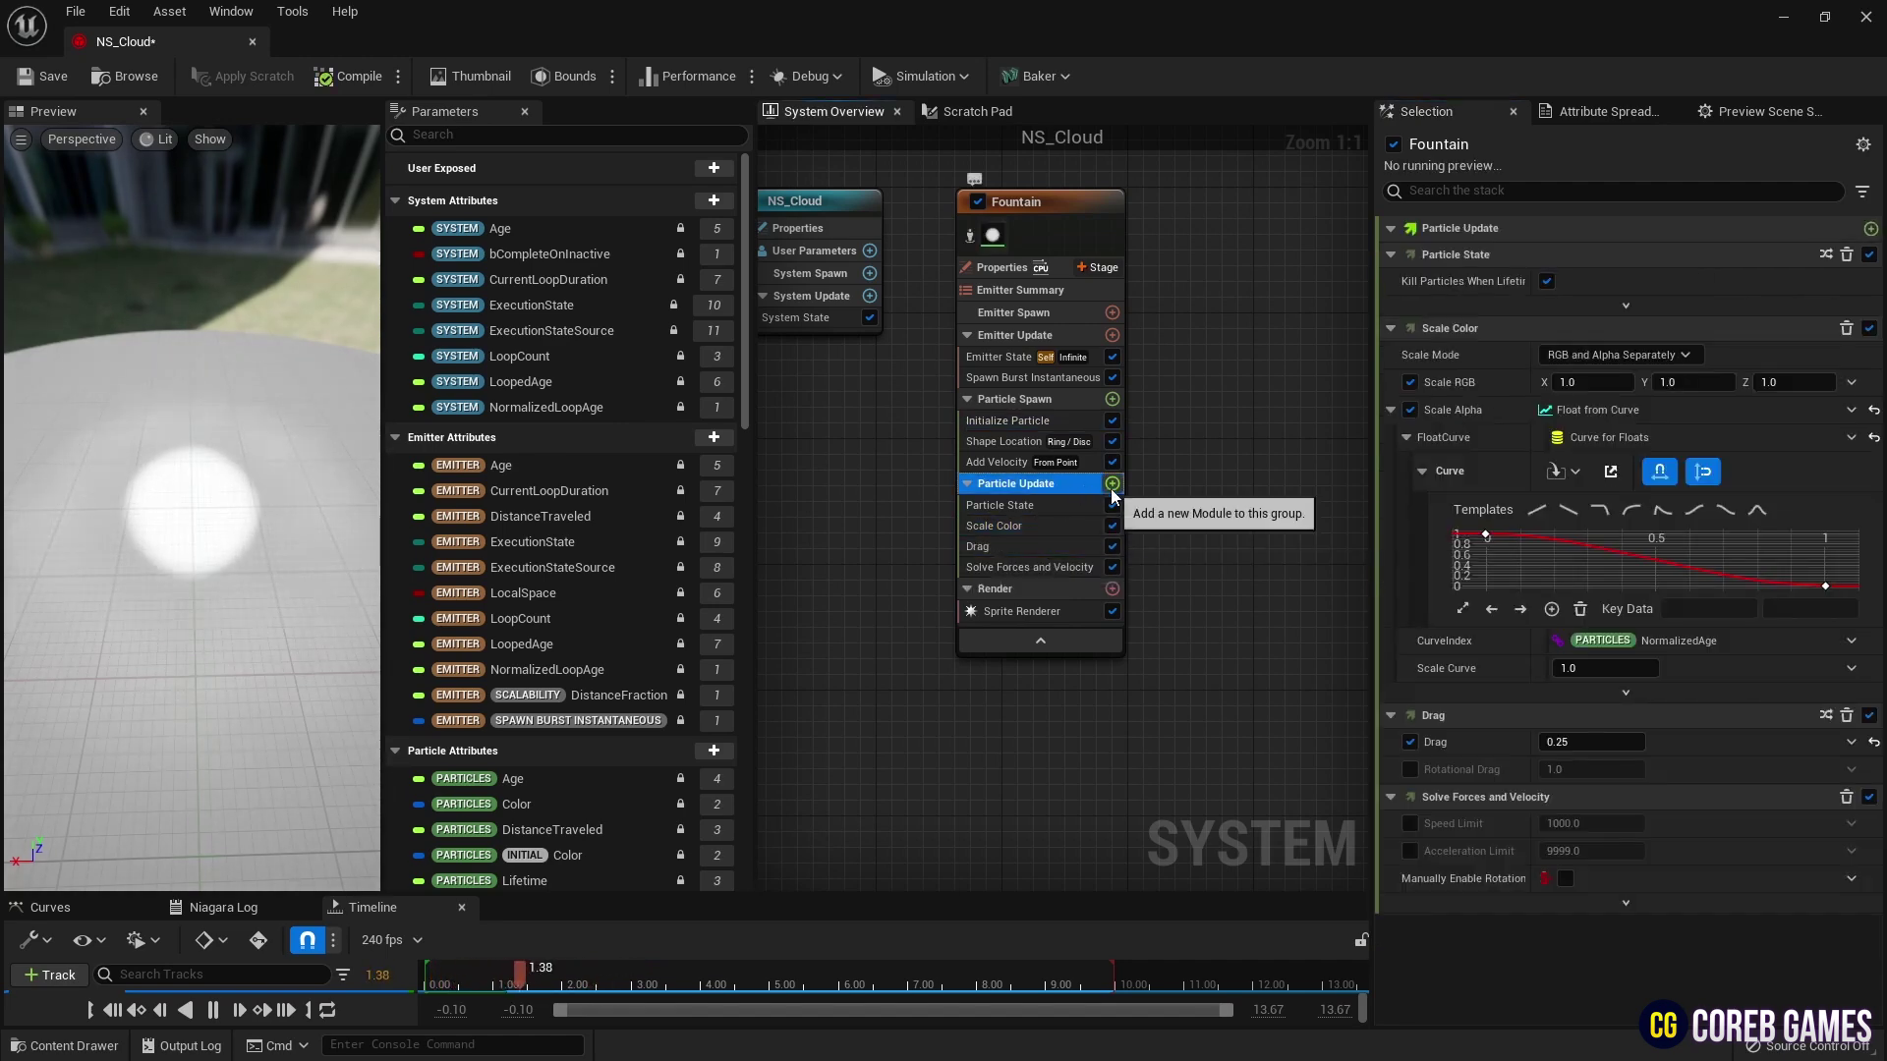
left_click(1112, 483)
type("size")
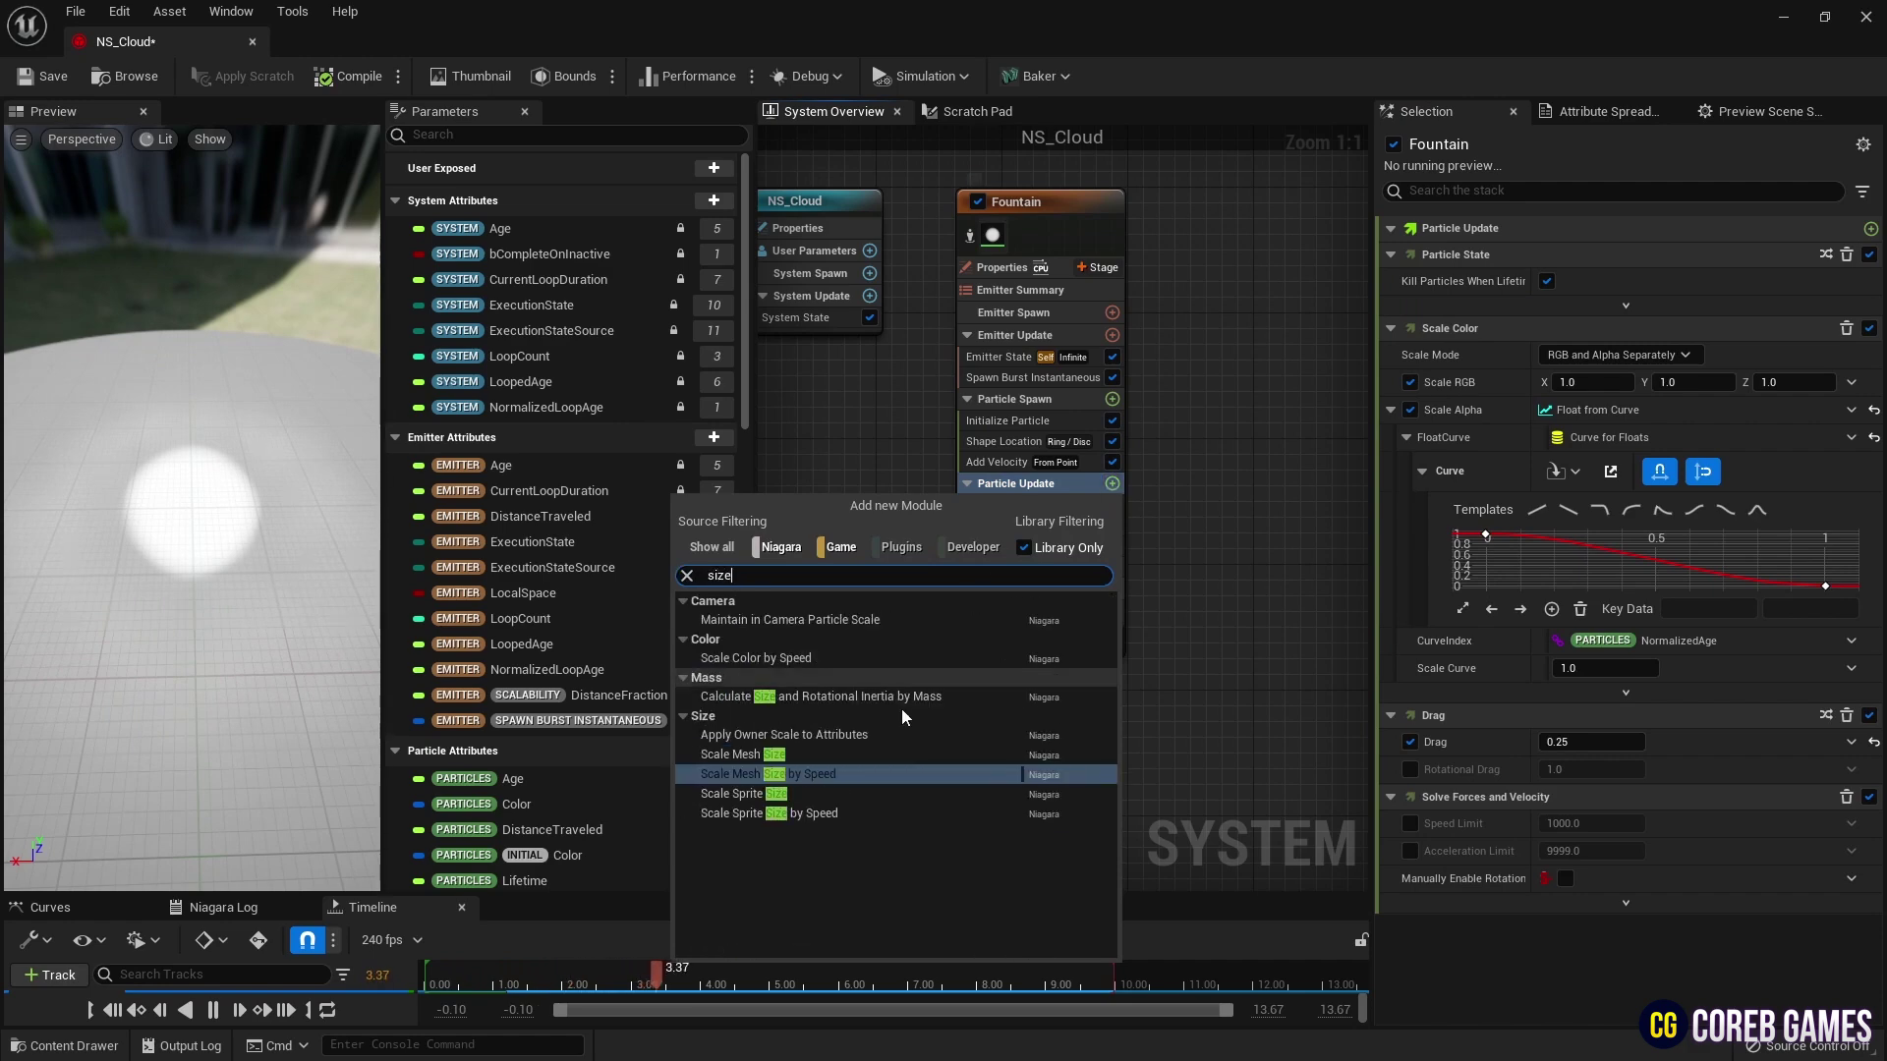
left_click(892, 794)
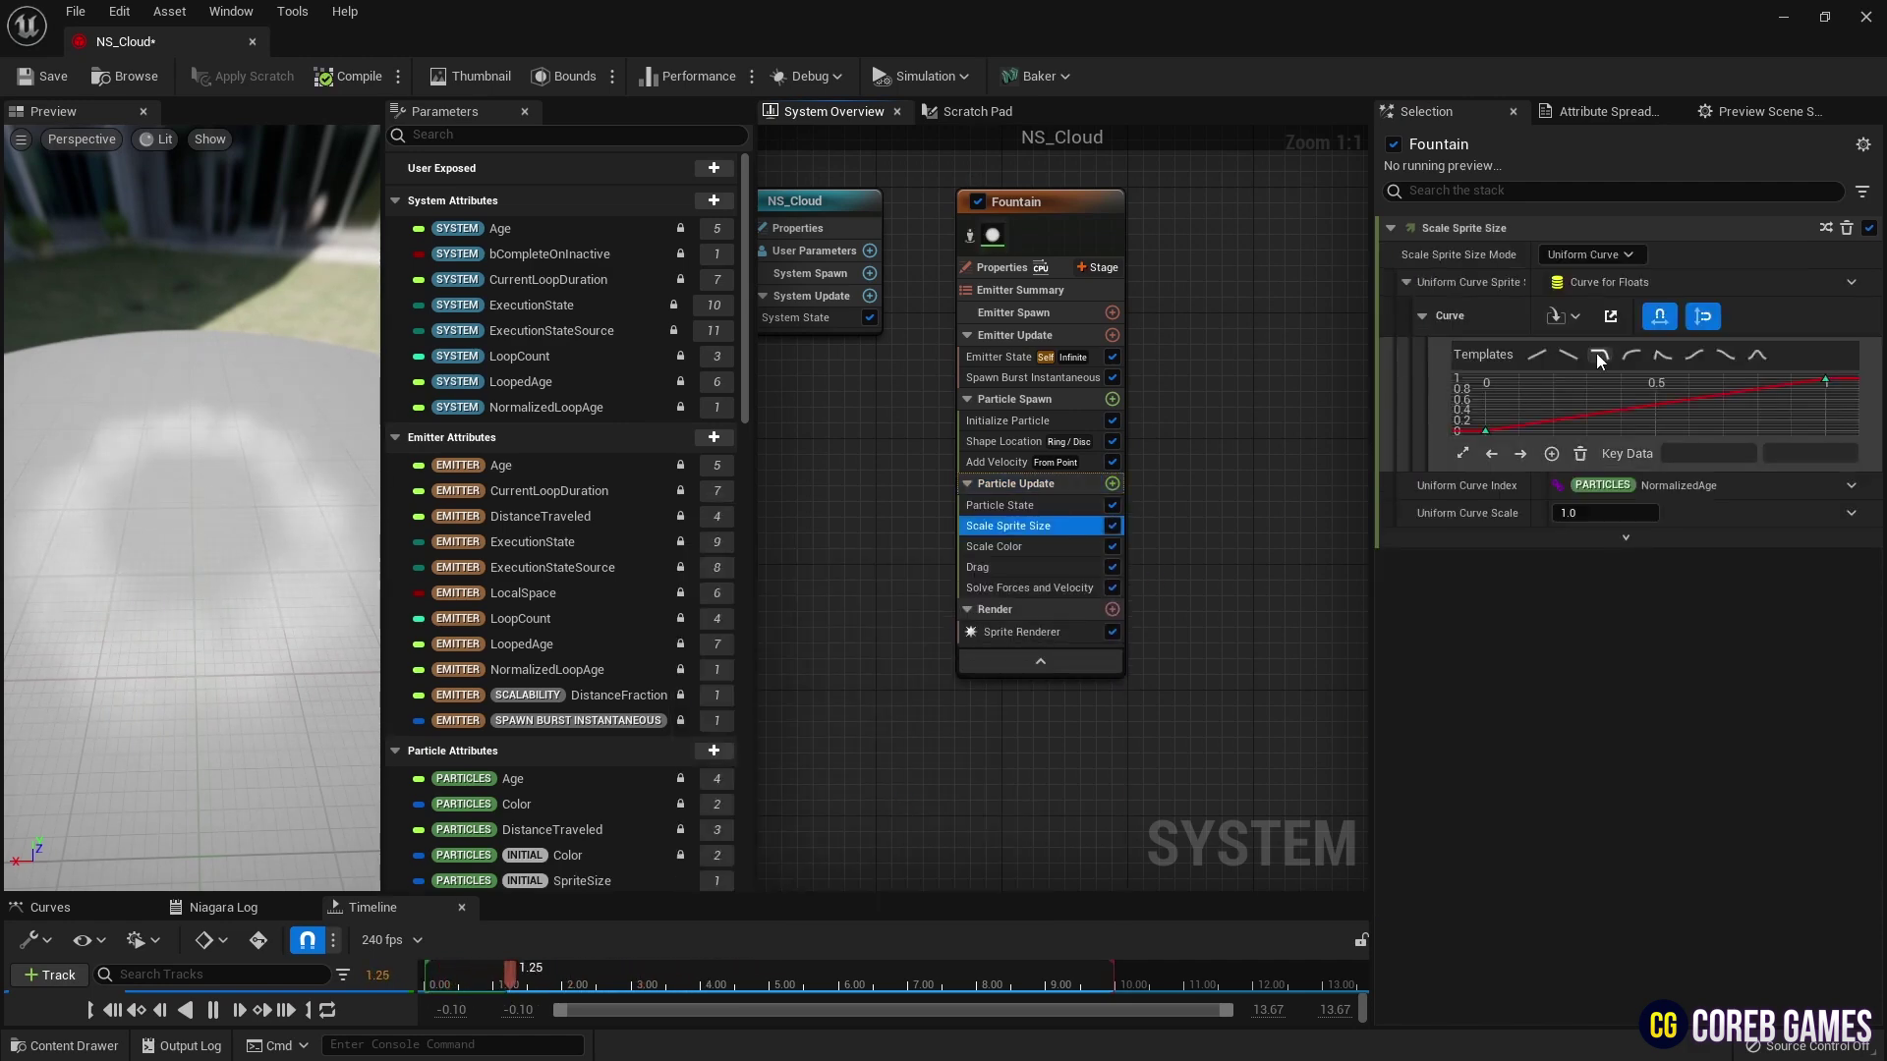
left_click(1566, 355)
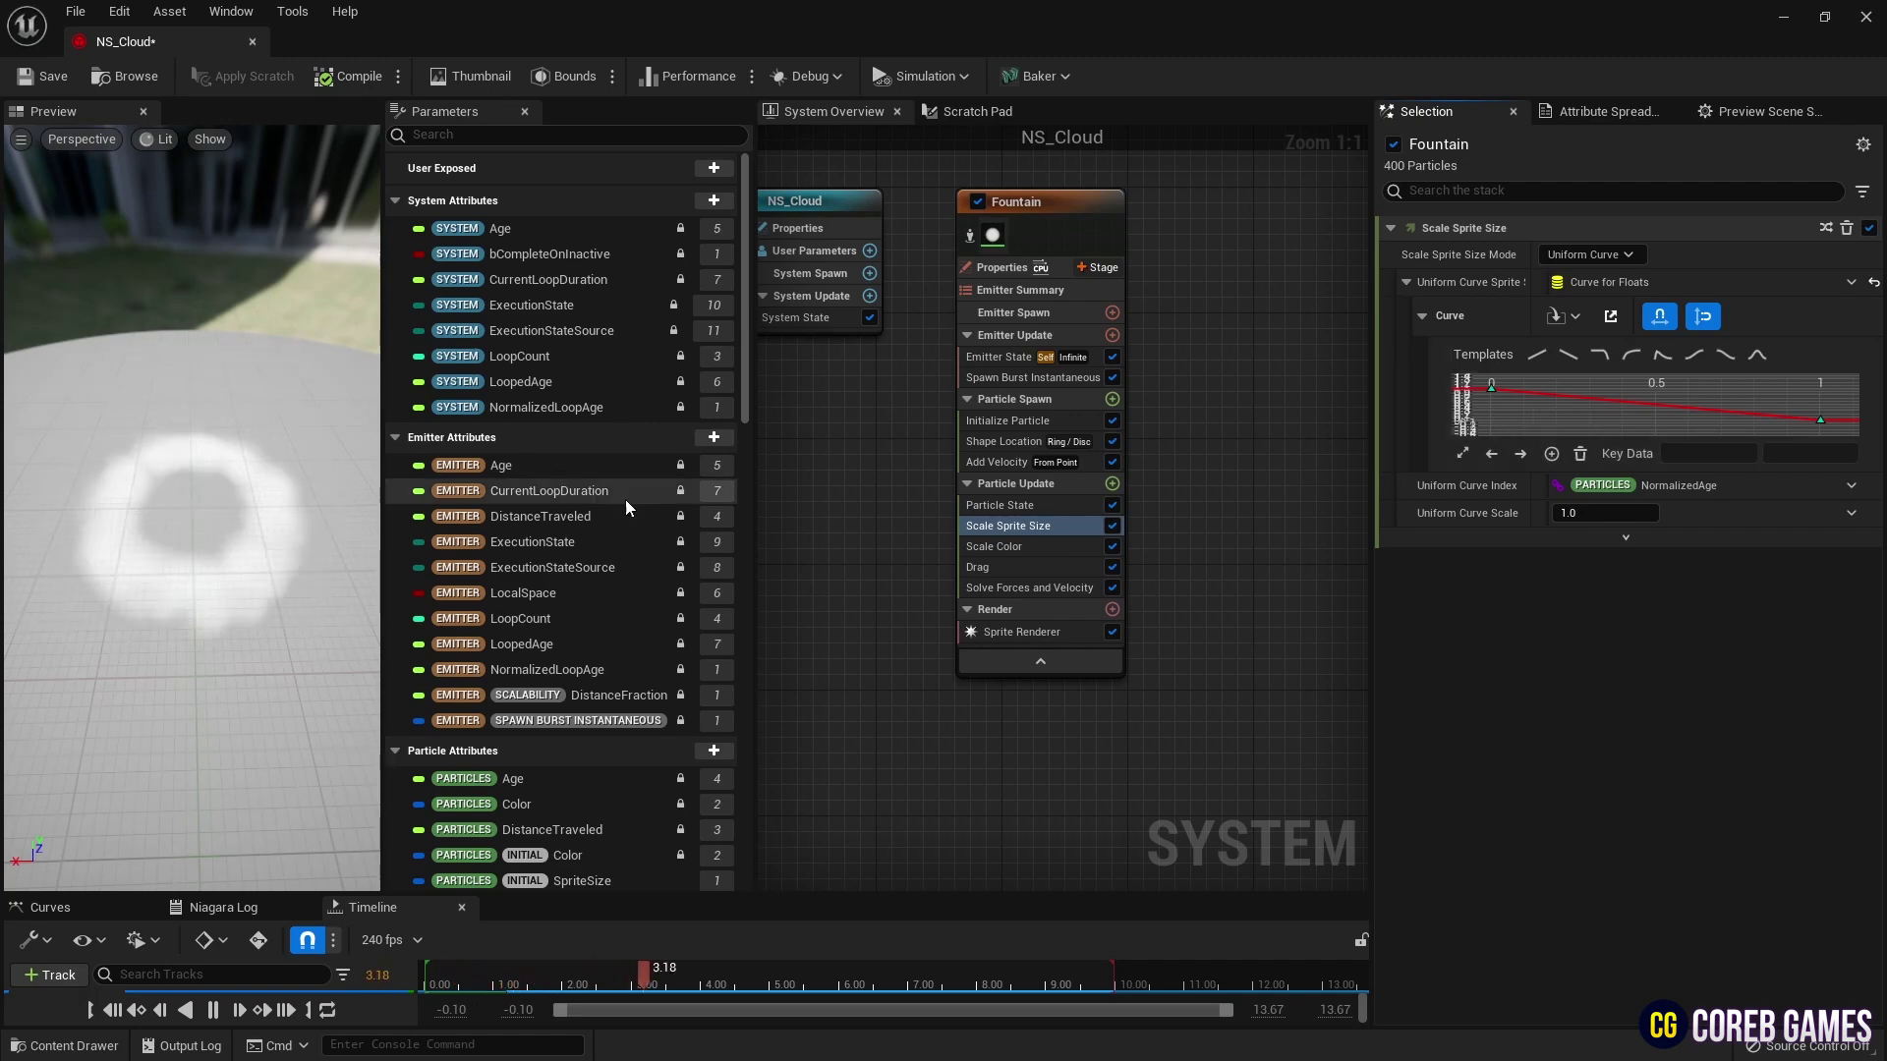
- Drive Scale Color's RGB from a linear colour set by a Color from Curve input
left_click(983, 545)
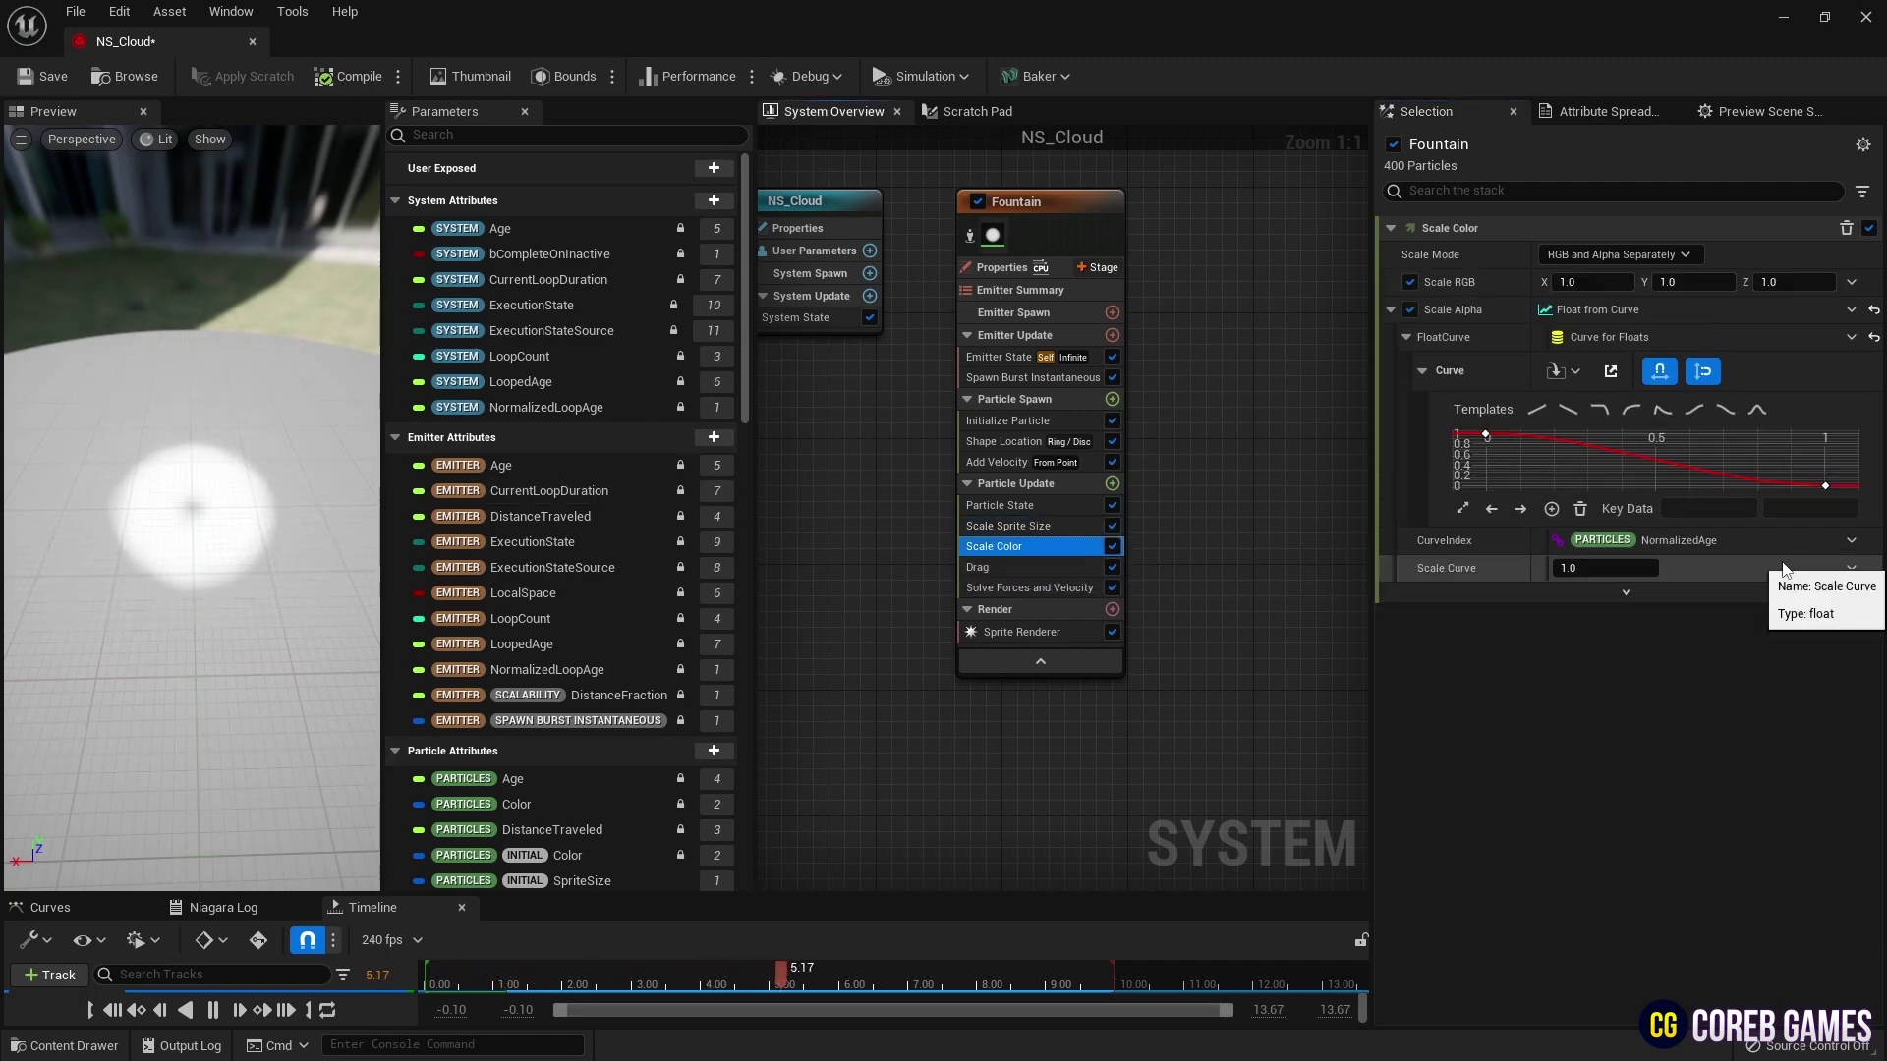
left_click(1850, 285)
type("line")
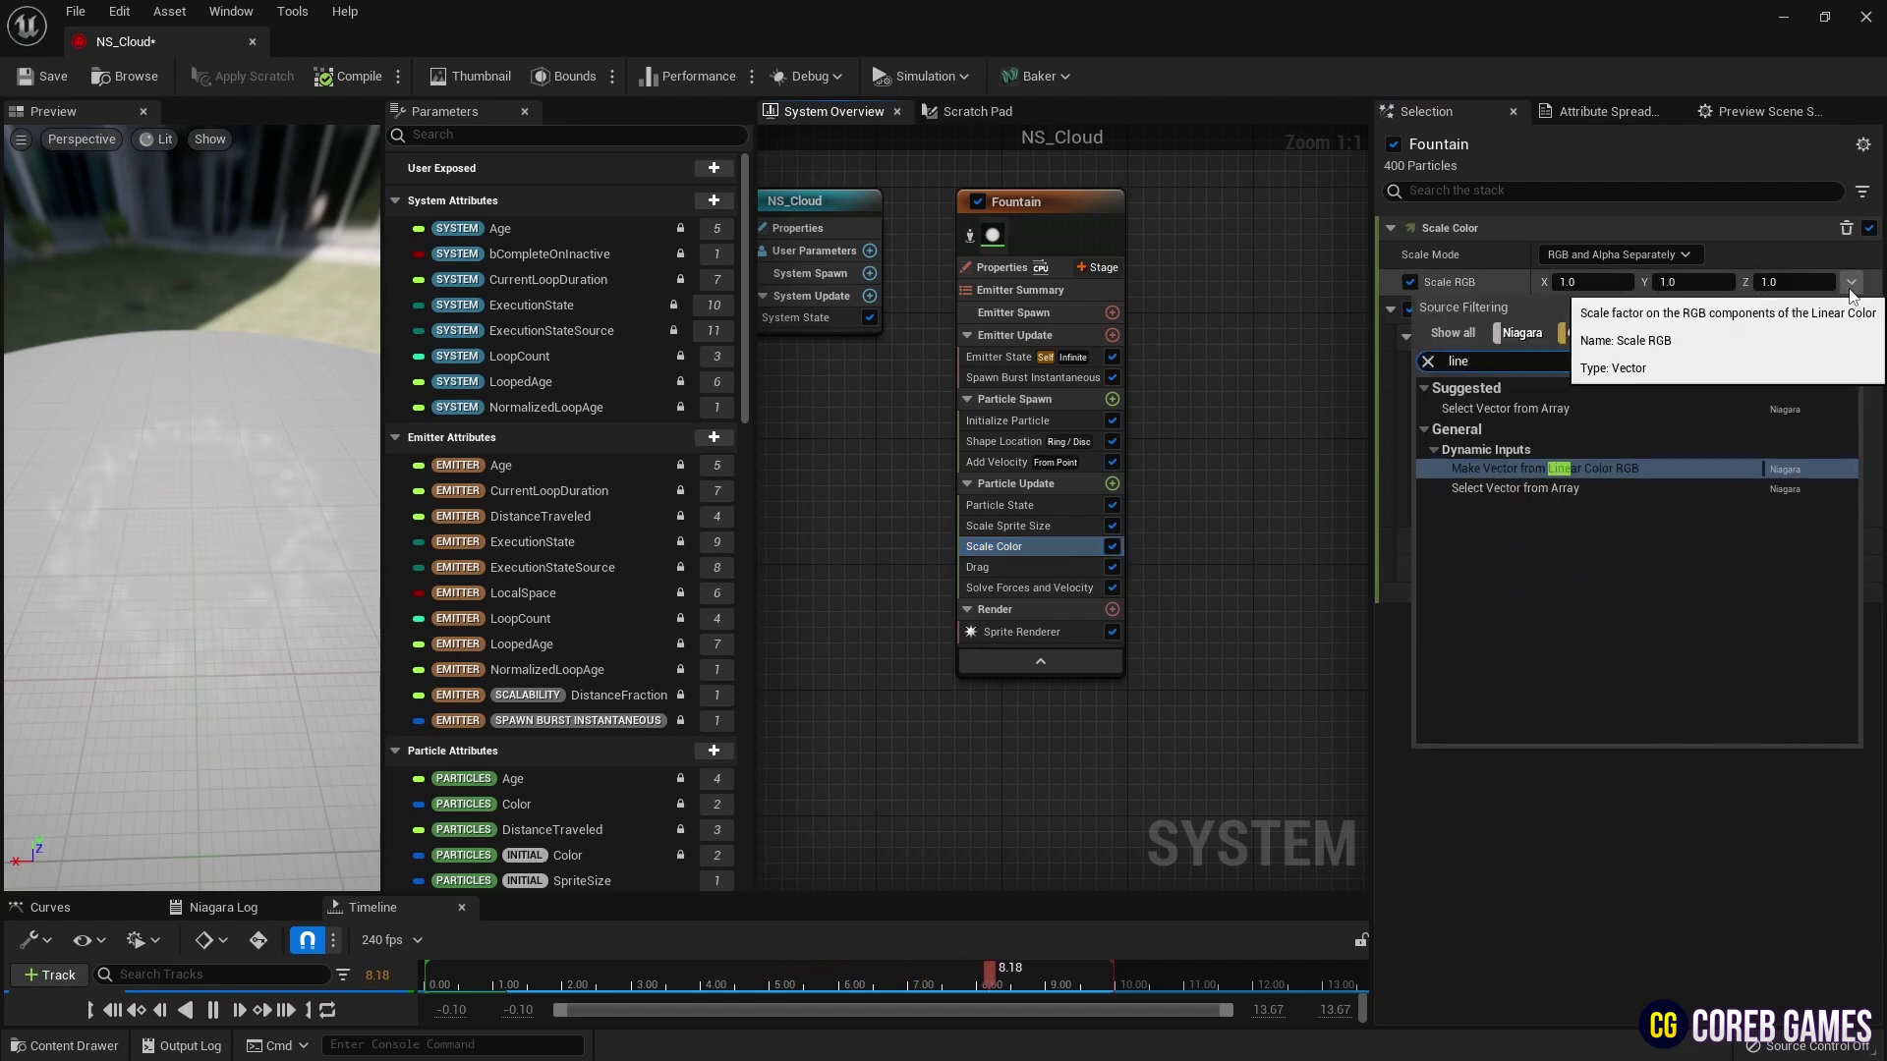
key("Return")
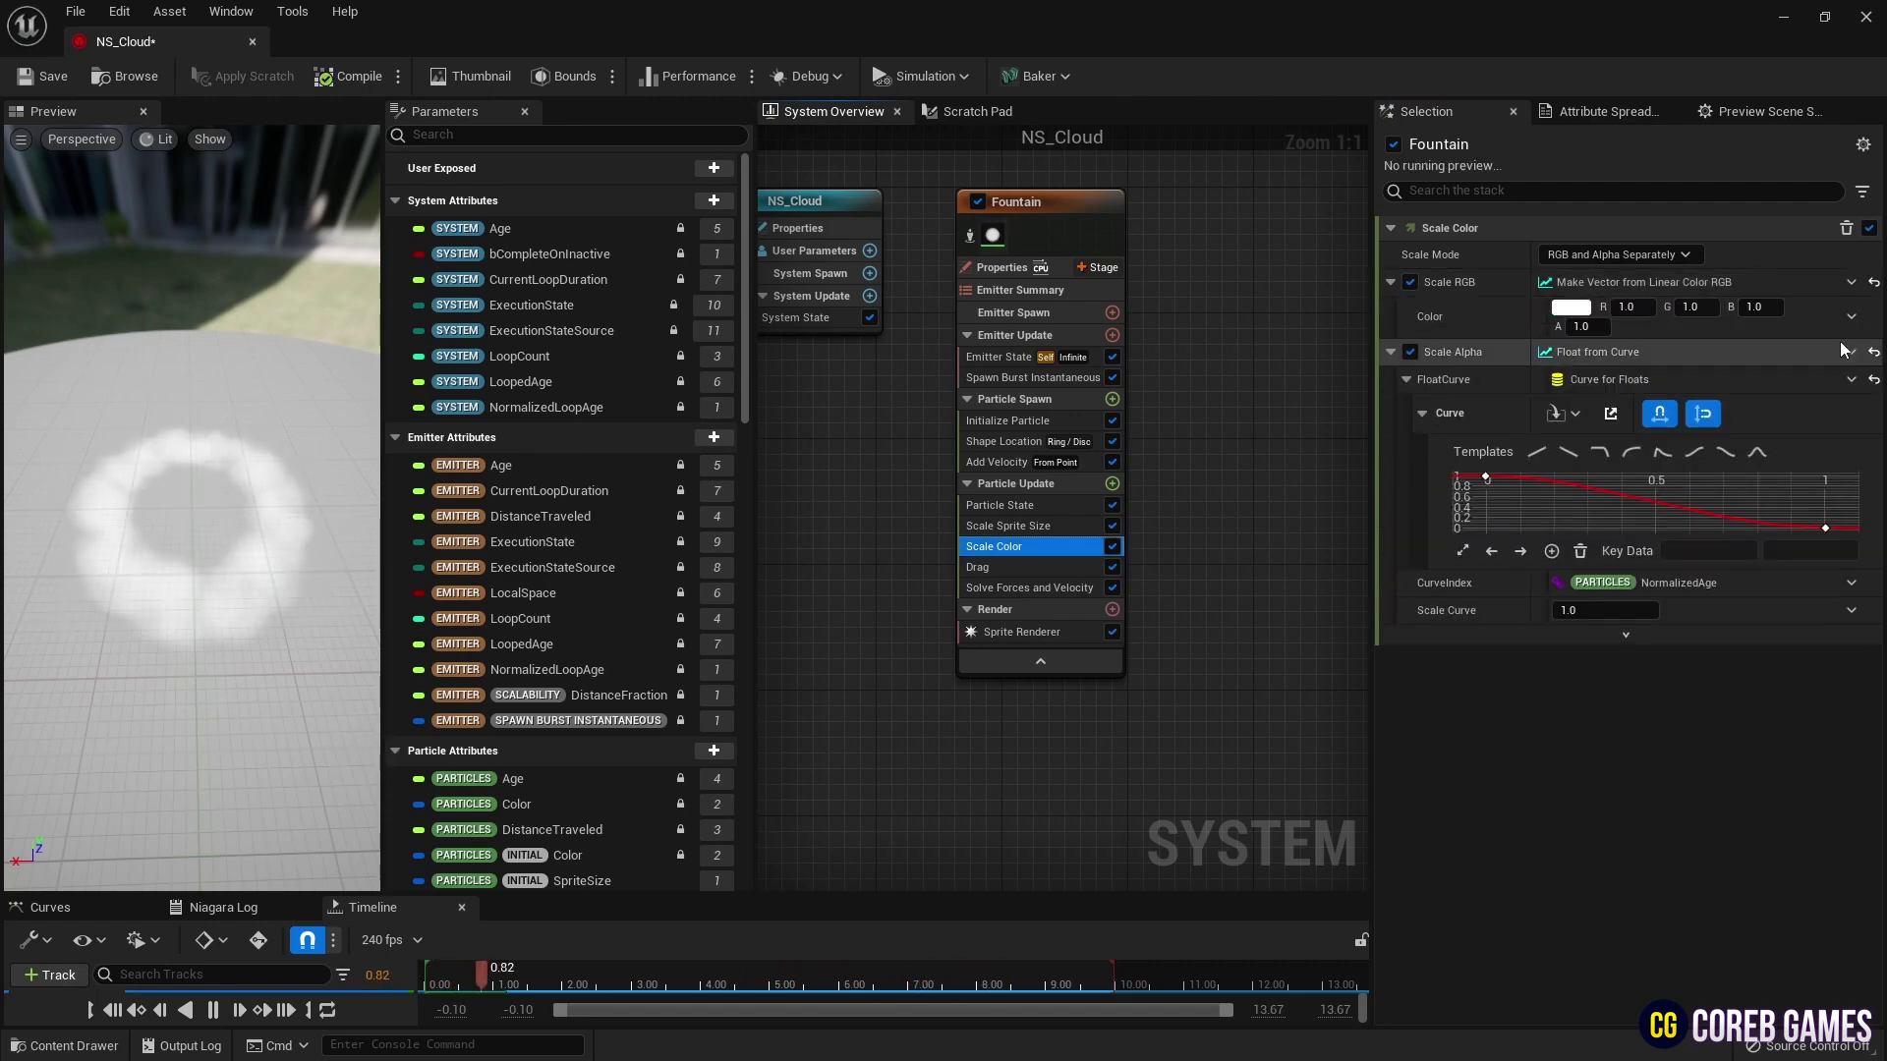
left_click(1851, 317)
type("cur")
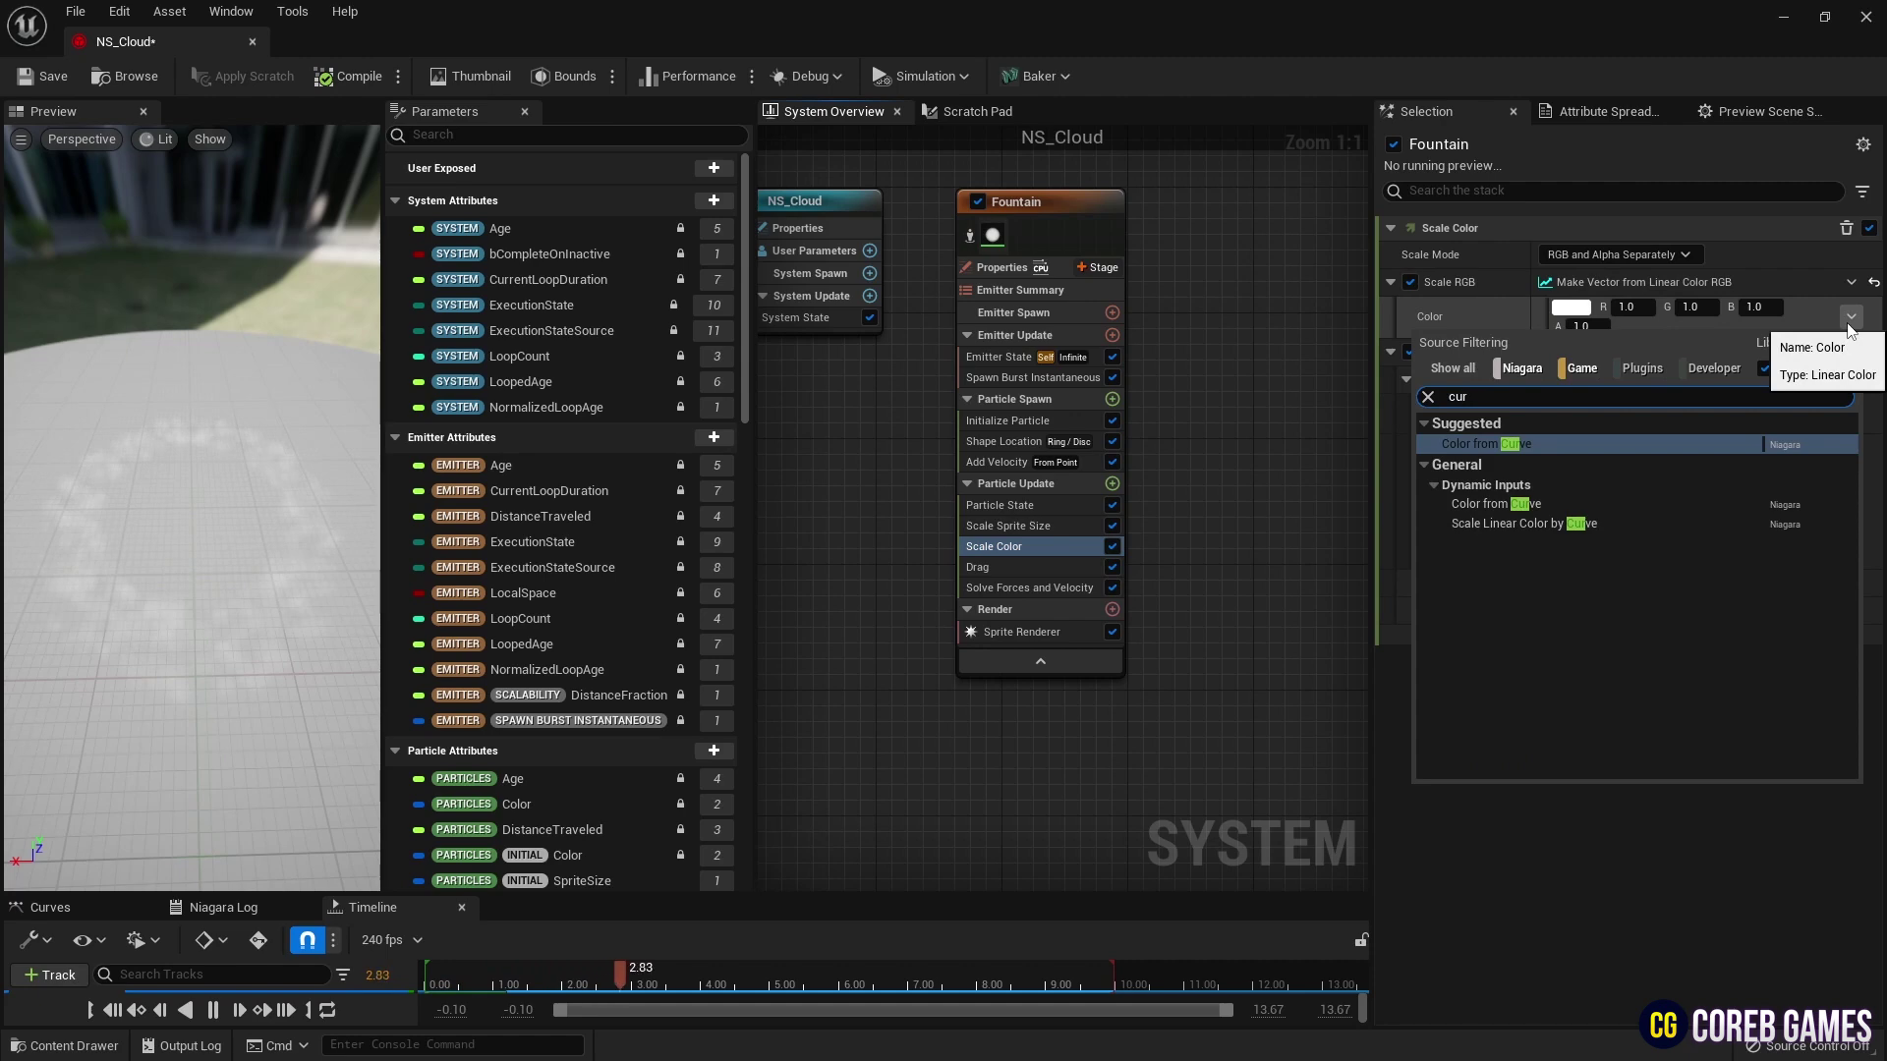
key("Return")
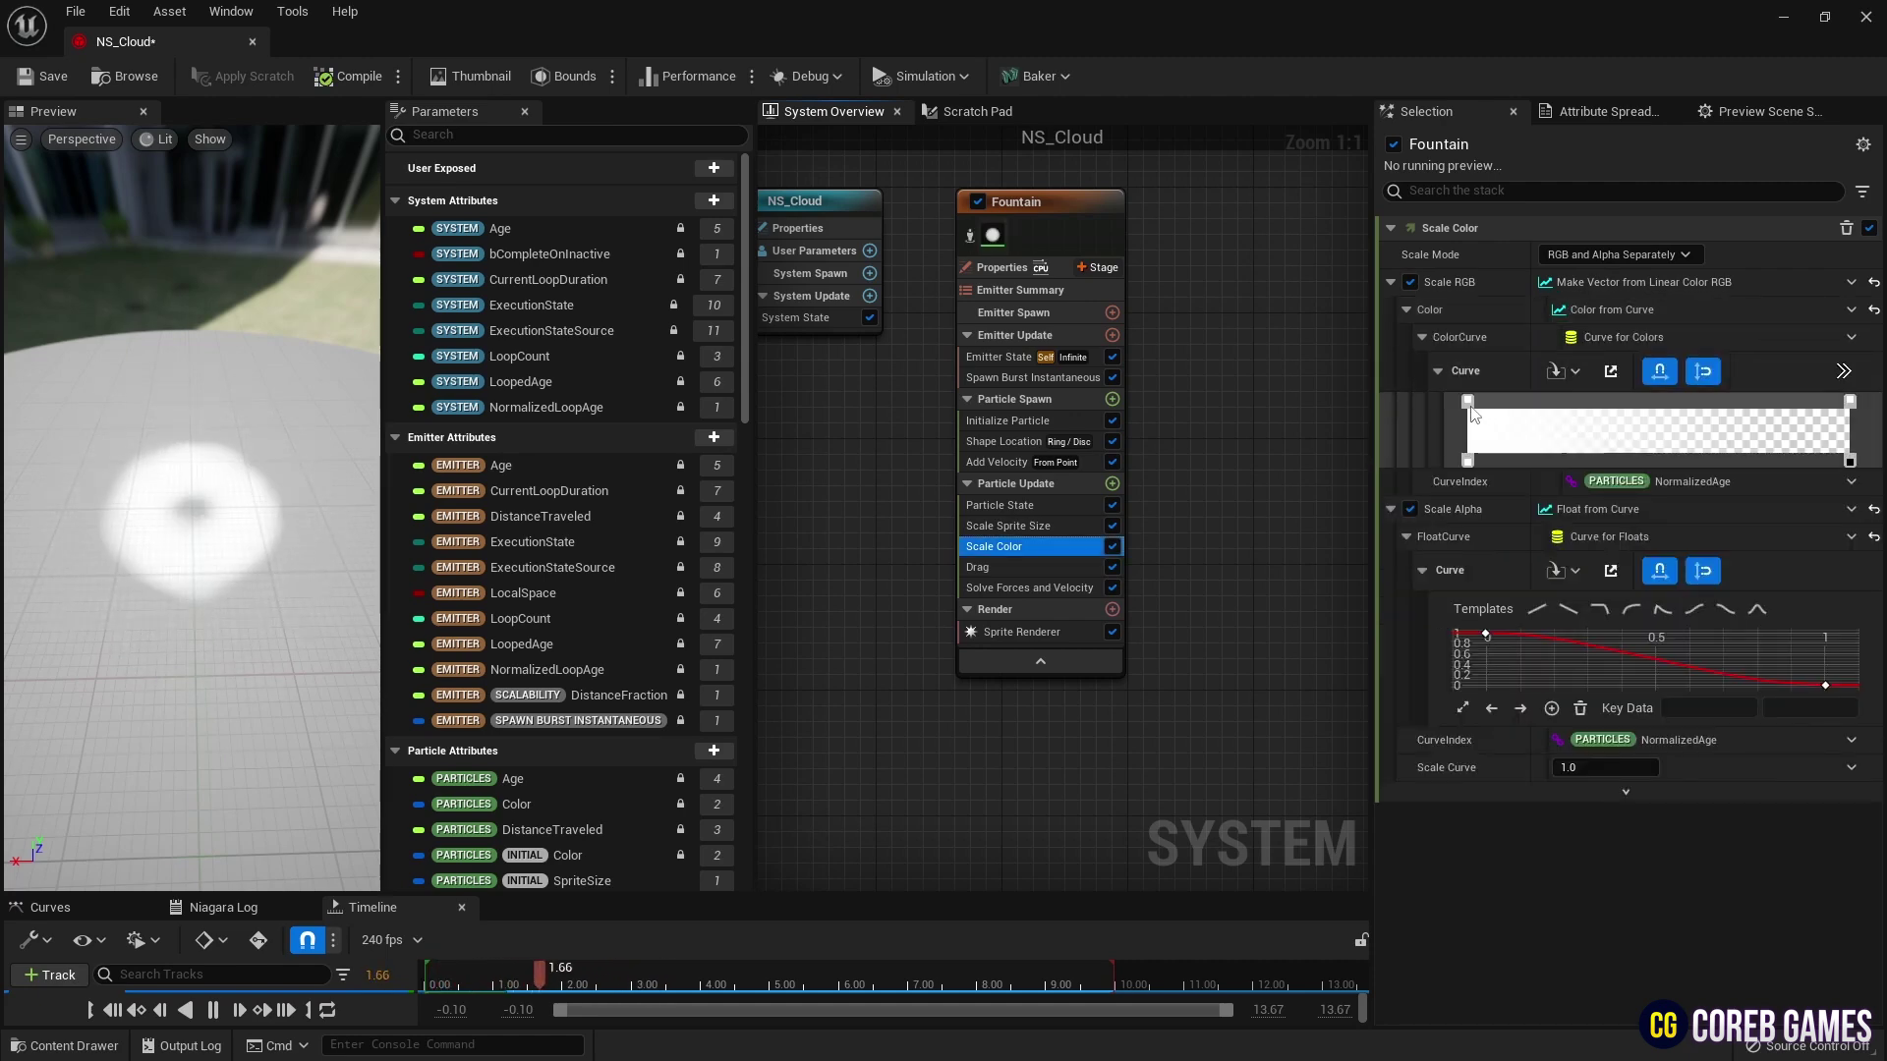
- Make the colour gradient fade from white to dark grey 444347
left_click_drag(1468, 402, 1513, 401)
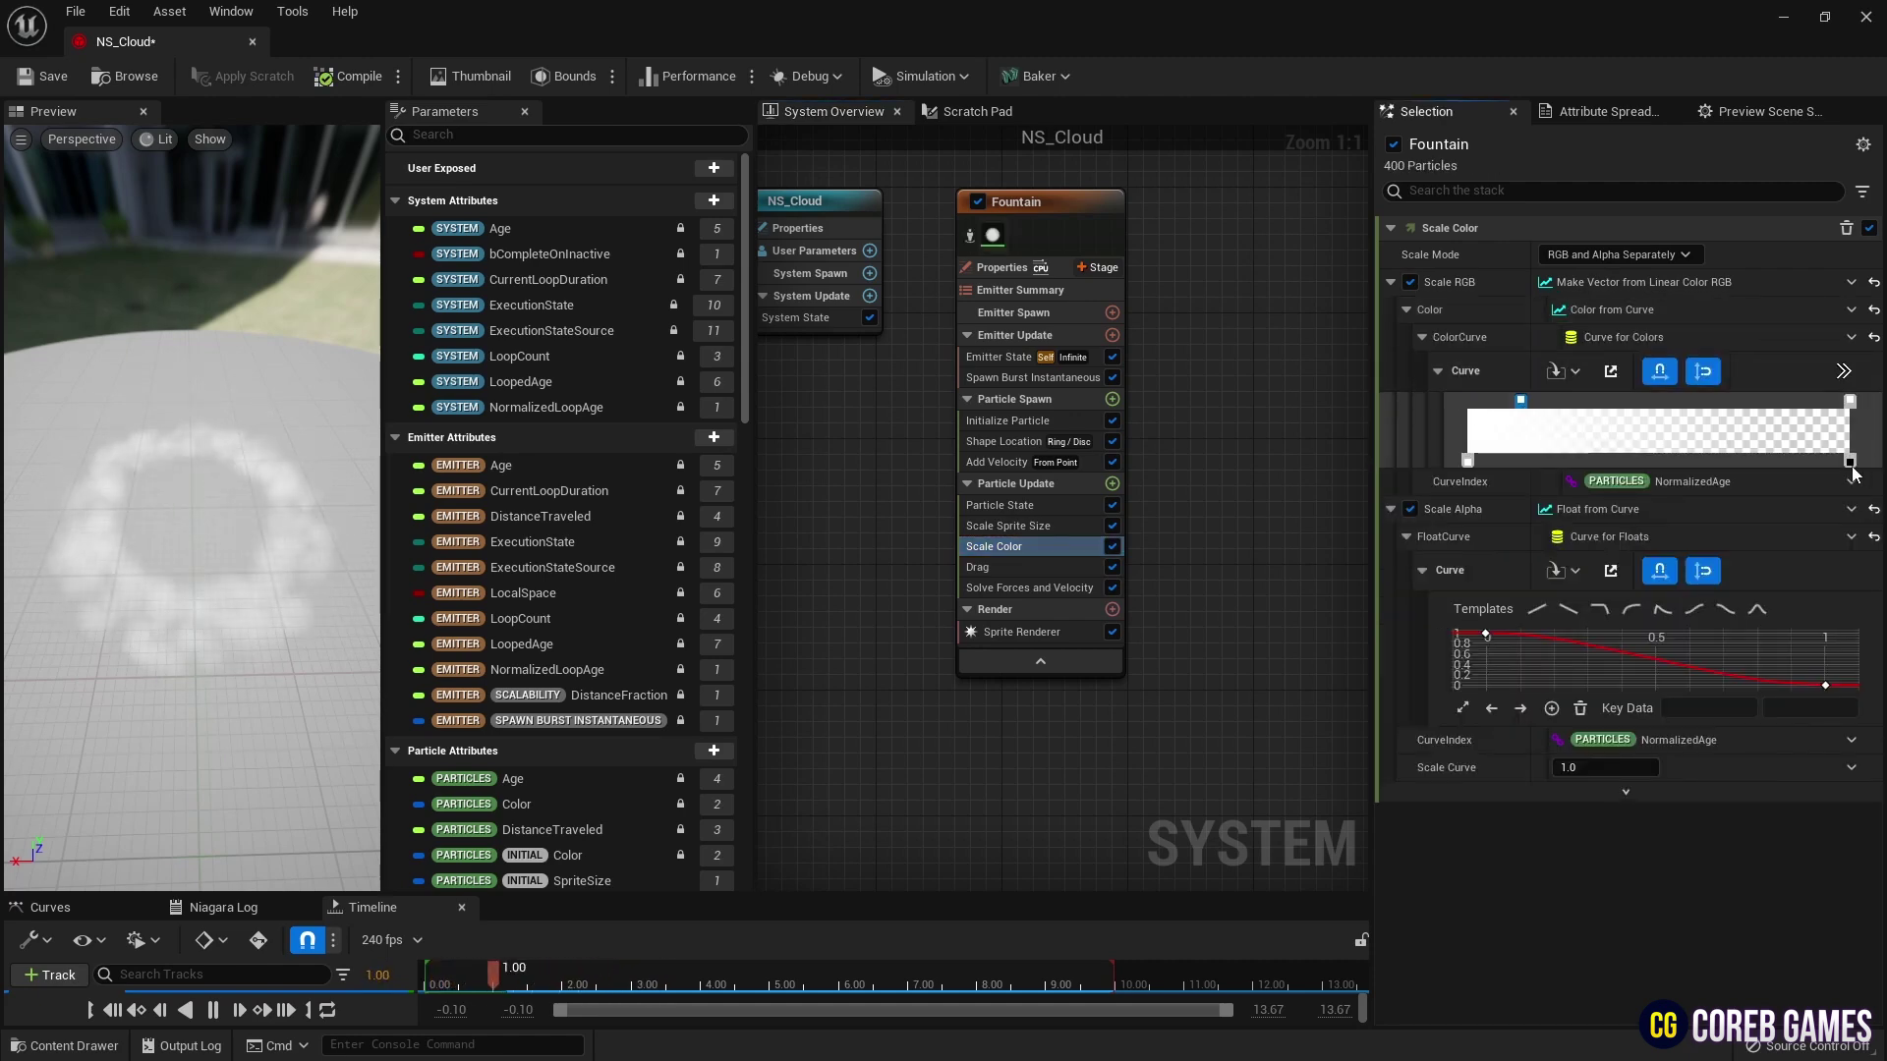
left_click(1851, 402)
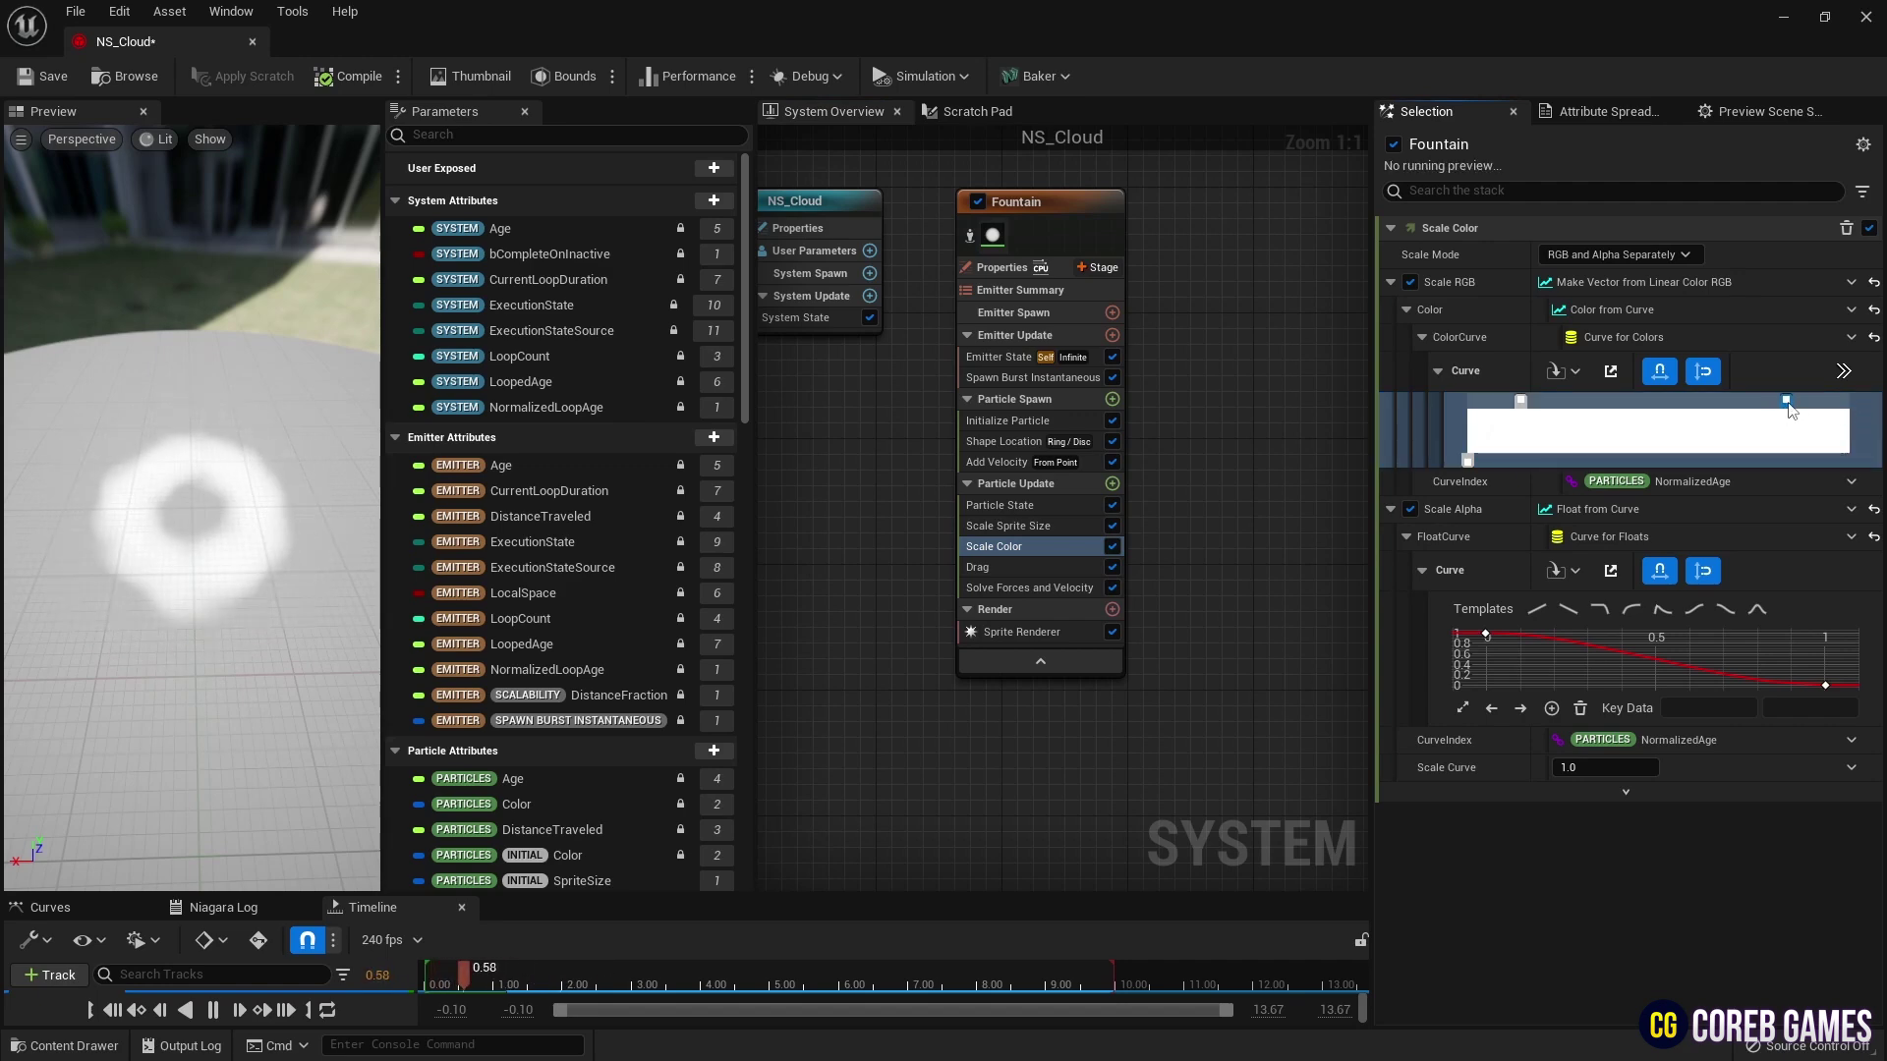
double_click(1786, 401)
left_click(1483, 458)
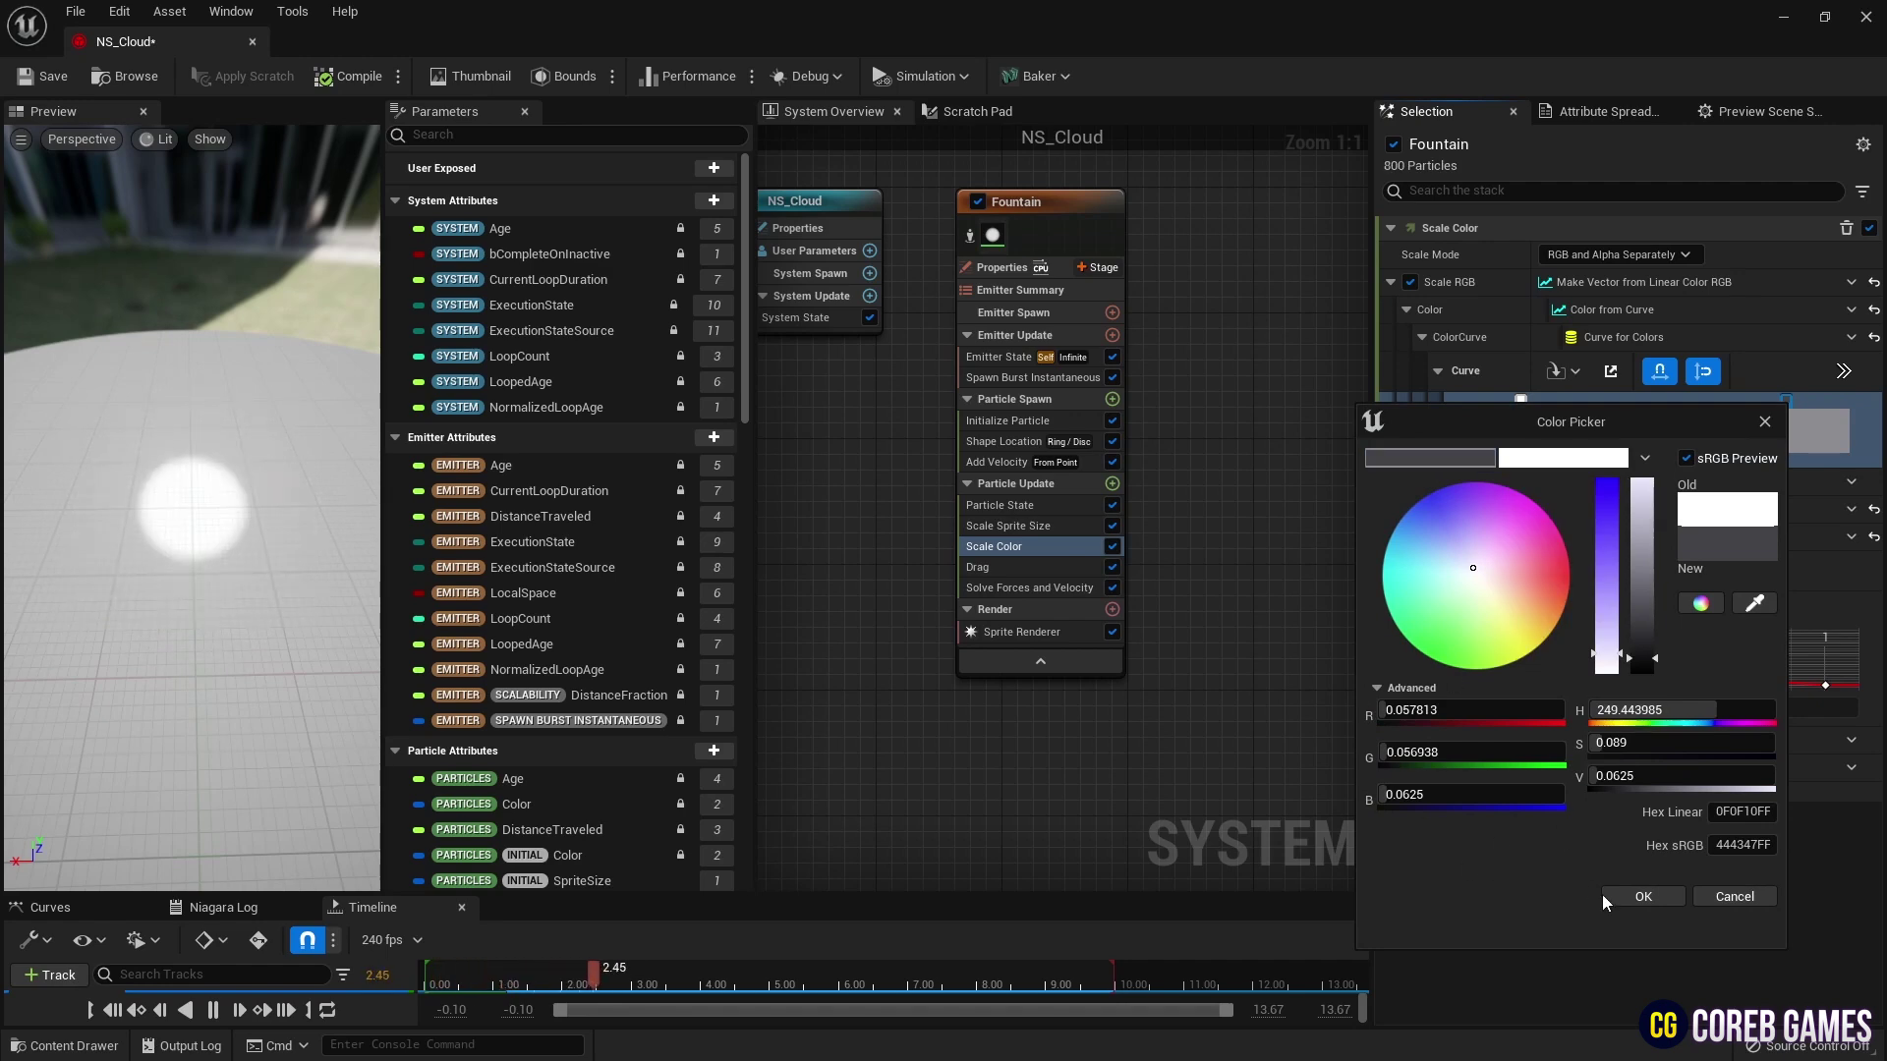
left_click(1632, 897)
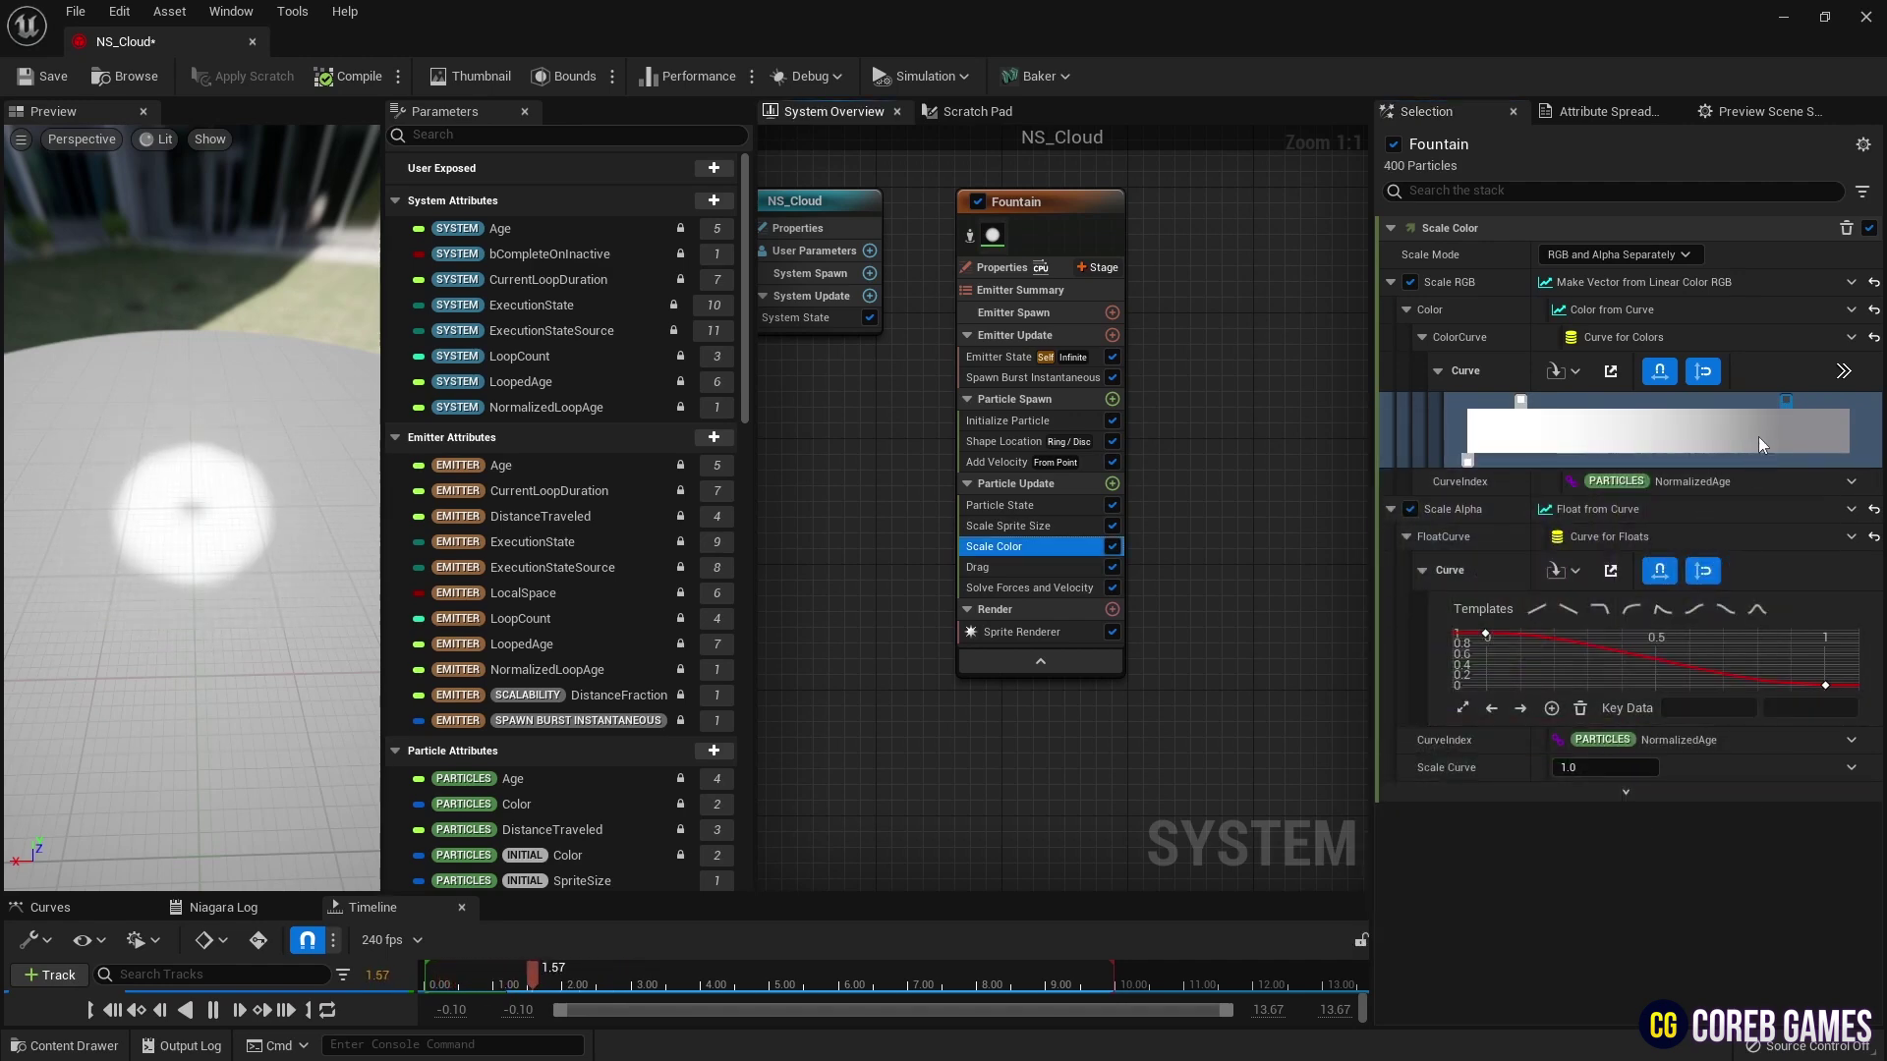
left_click(1786, 401)
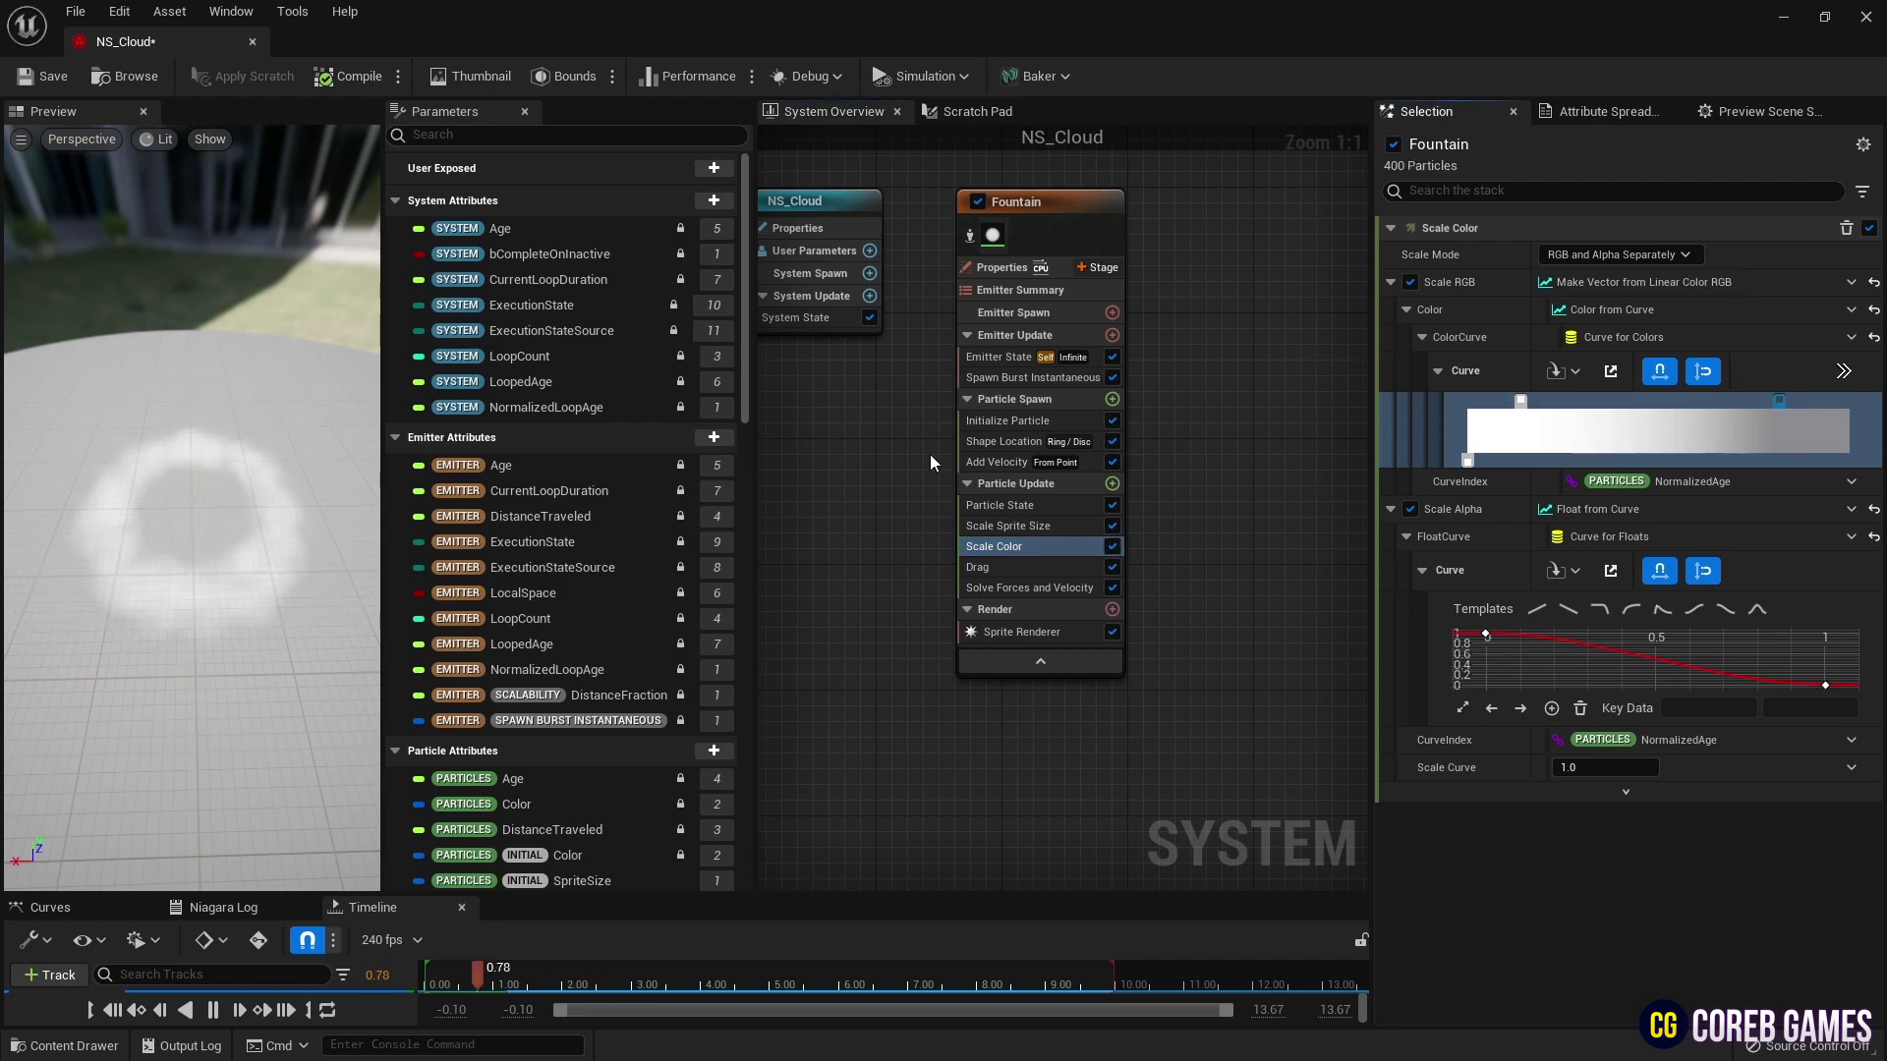
- Add Curl Noise Force with strength 100, frequency 30, and noise panning 0.2 in Z
left_click(1111, 483)
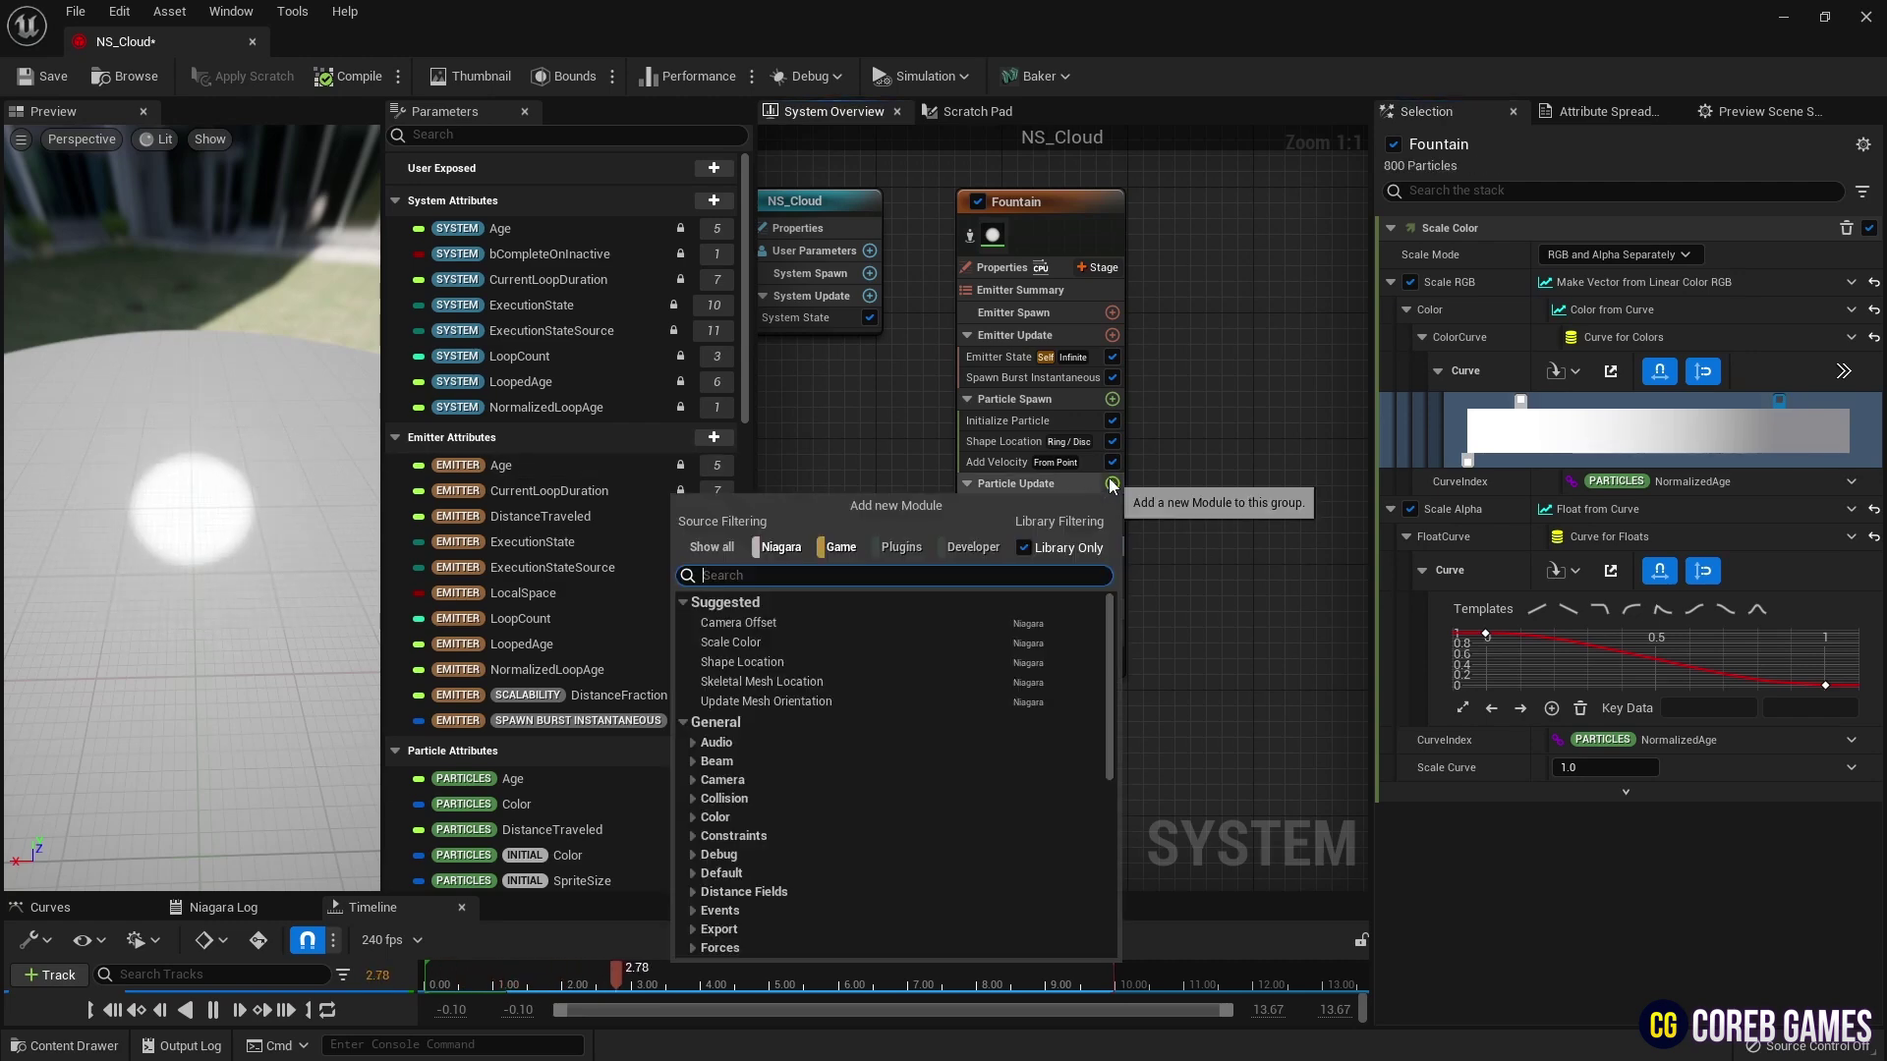
type("cur")
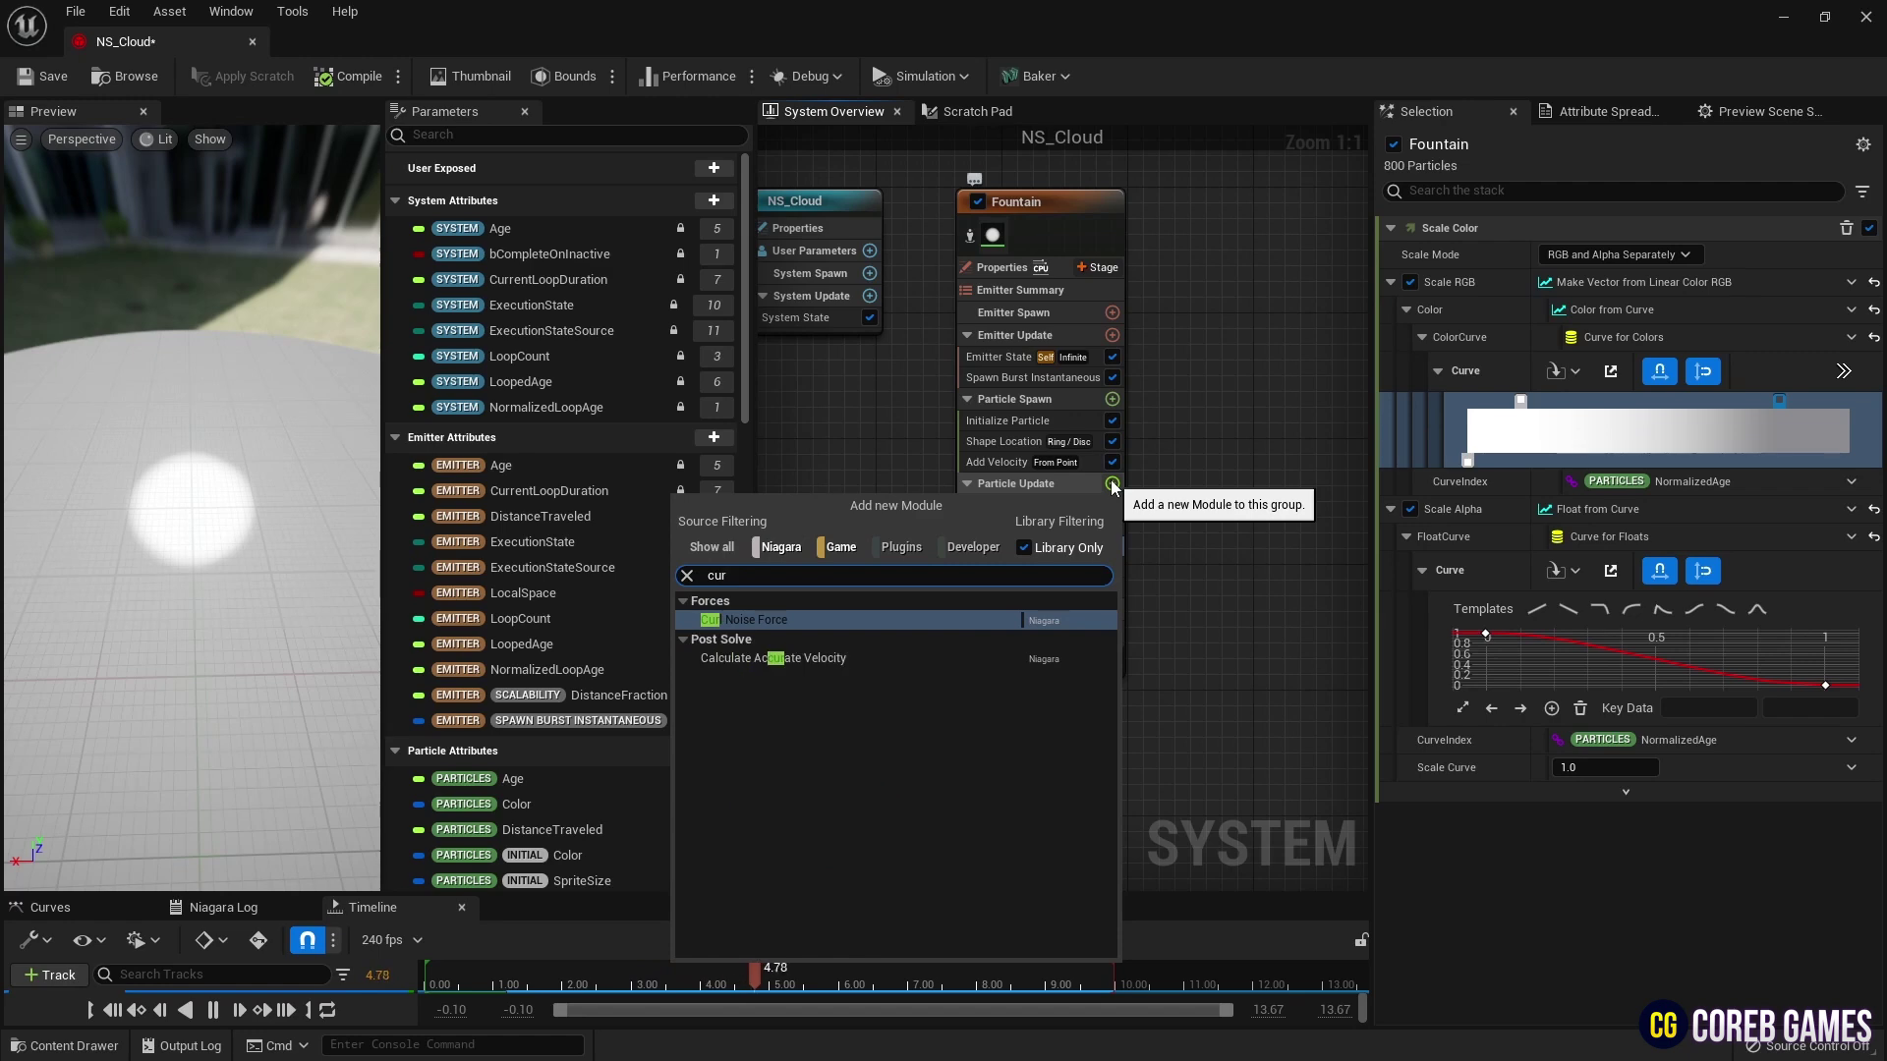
key("Return")
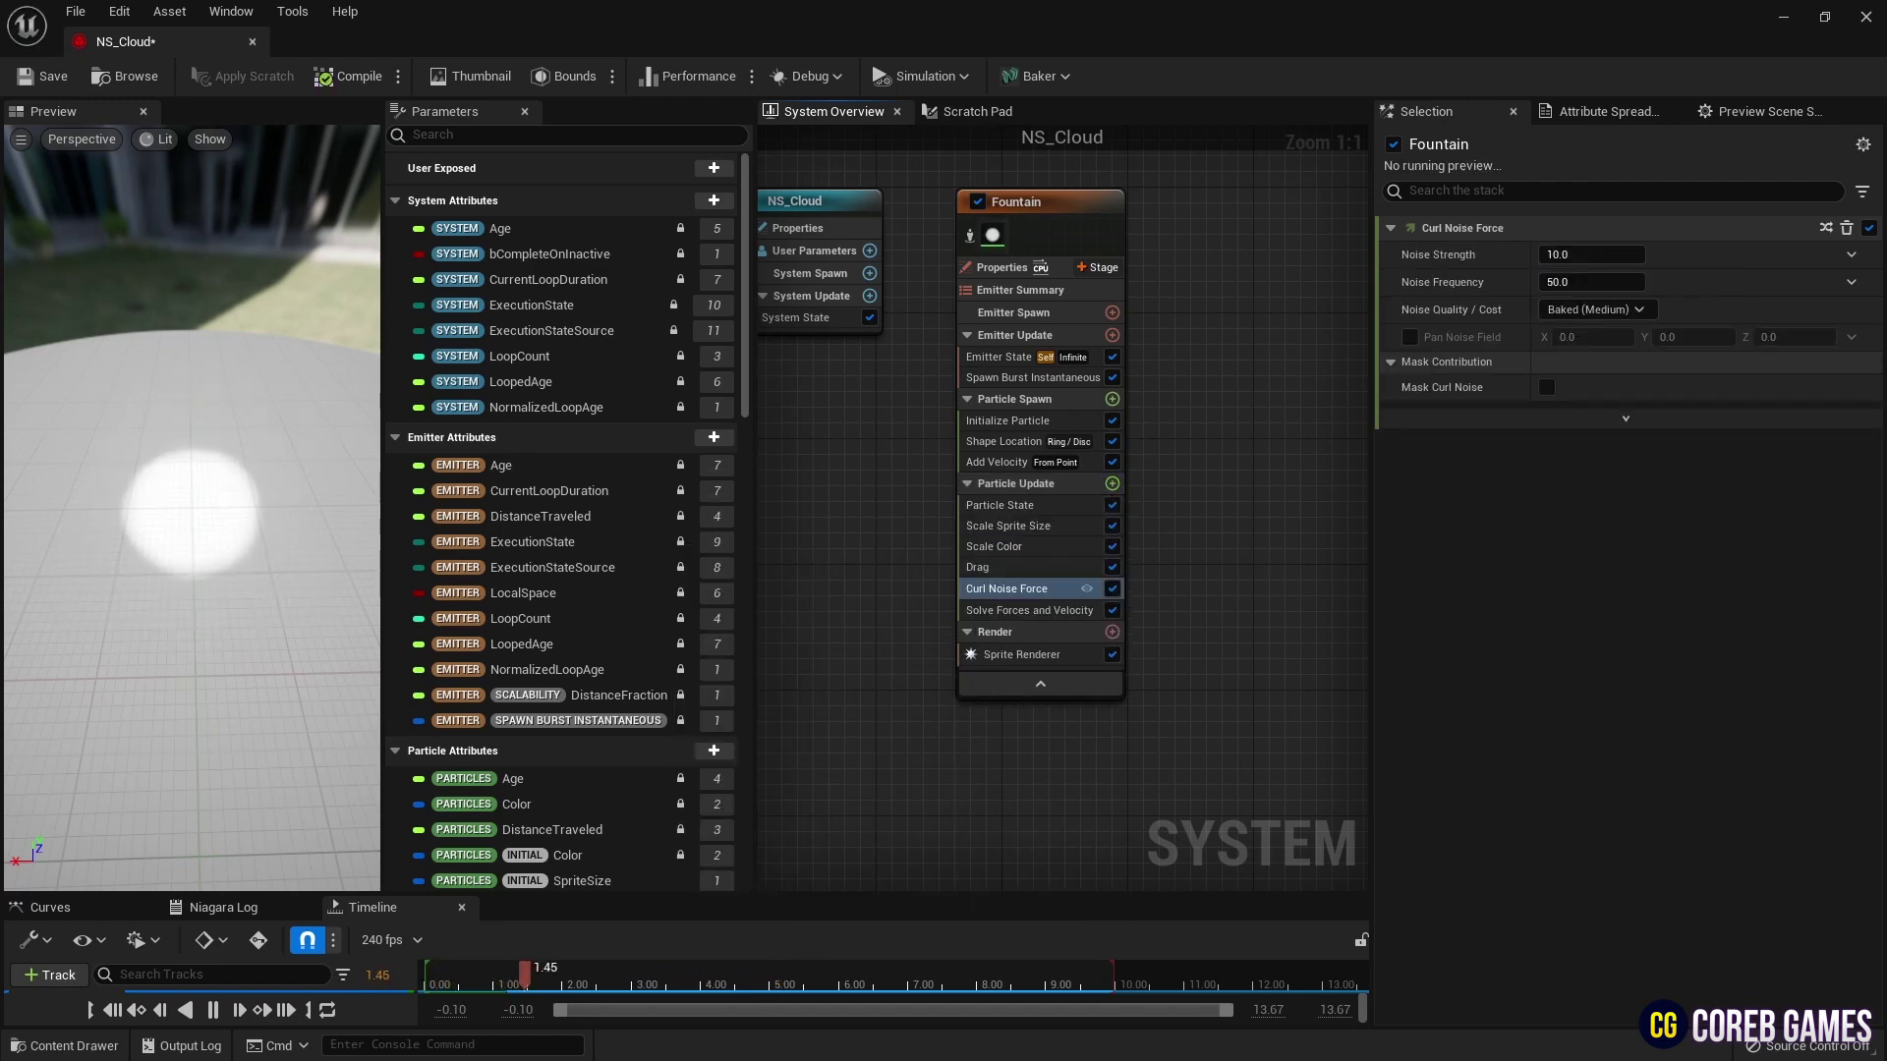
left_click(1592, 256)
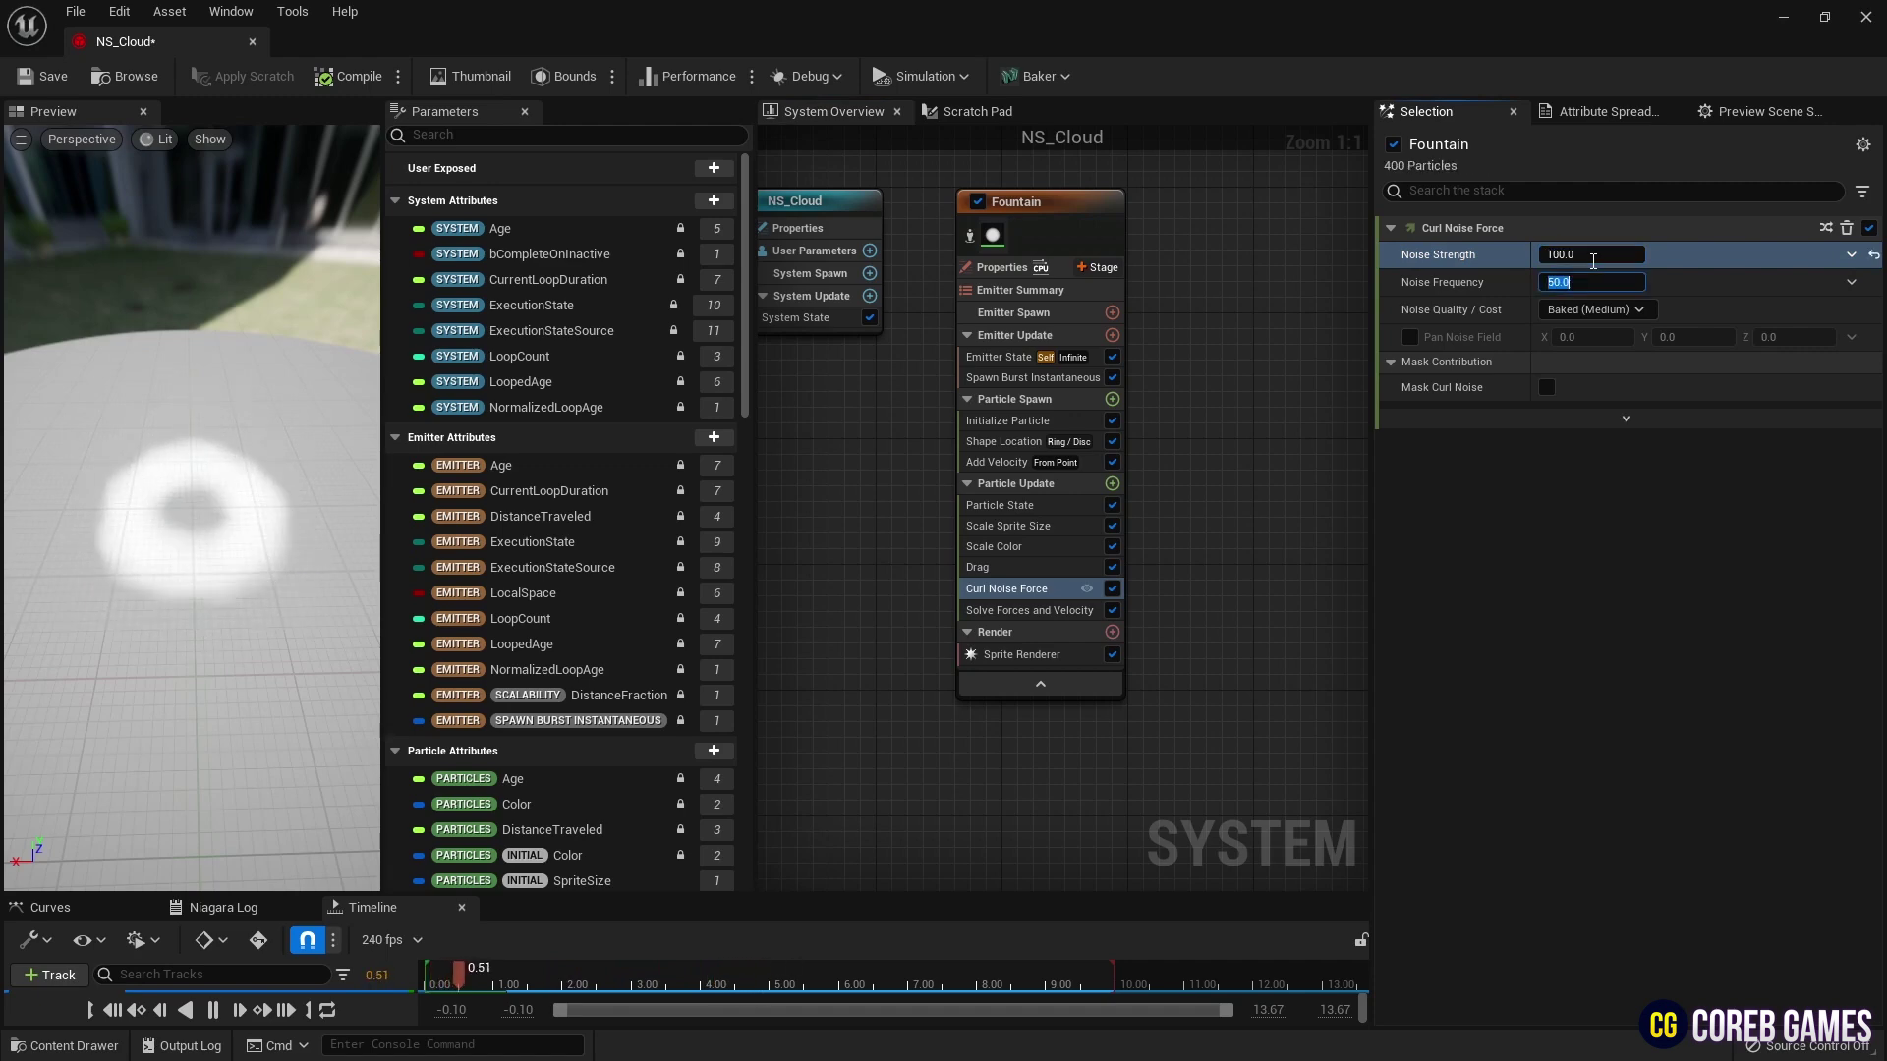
left_click(1411, 337)
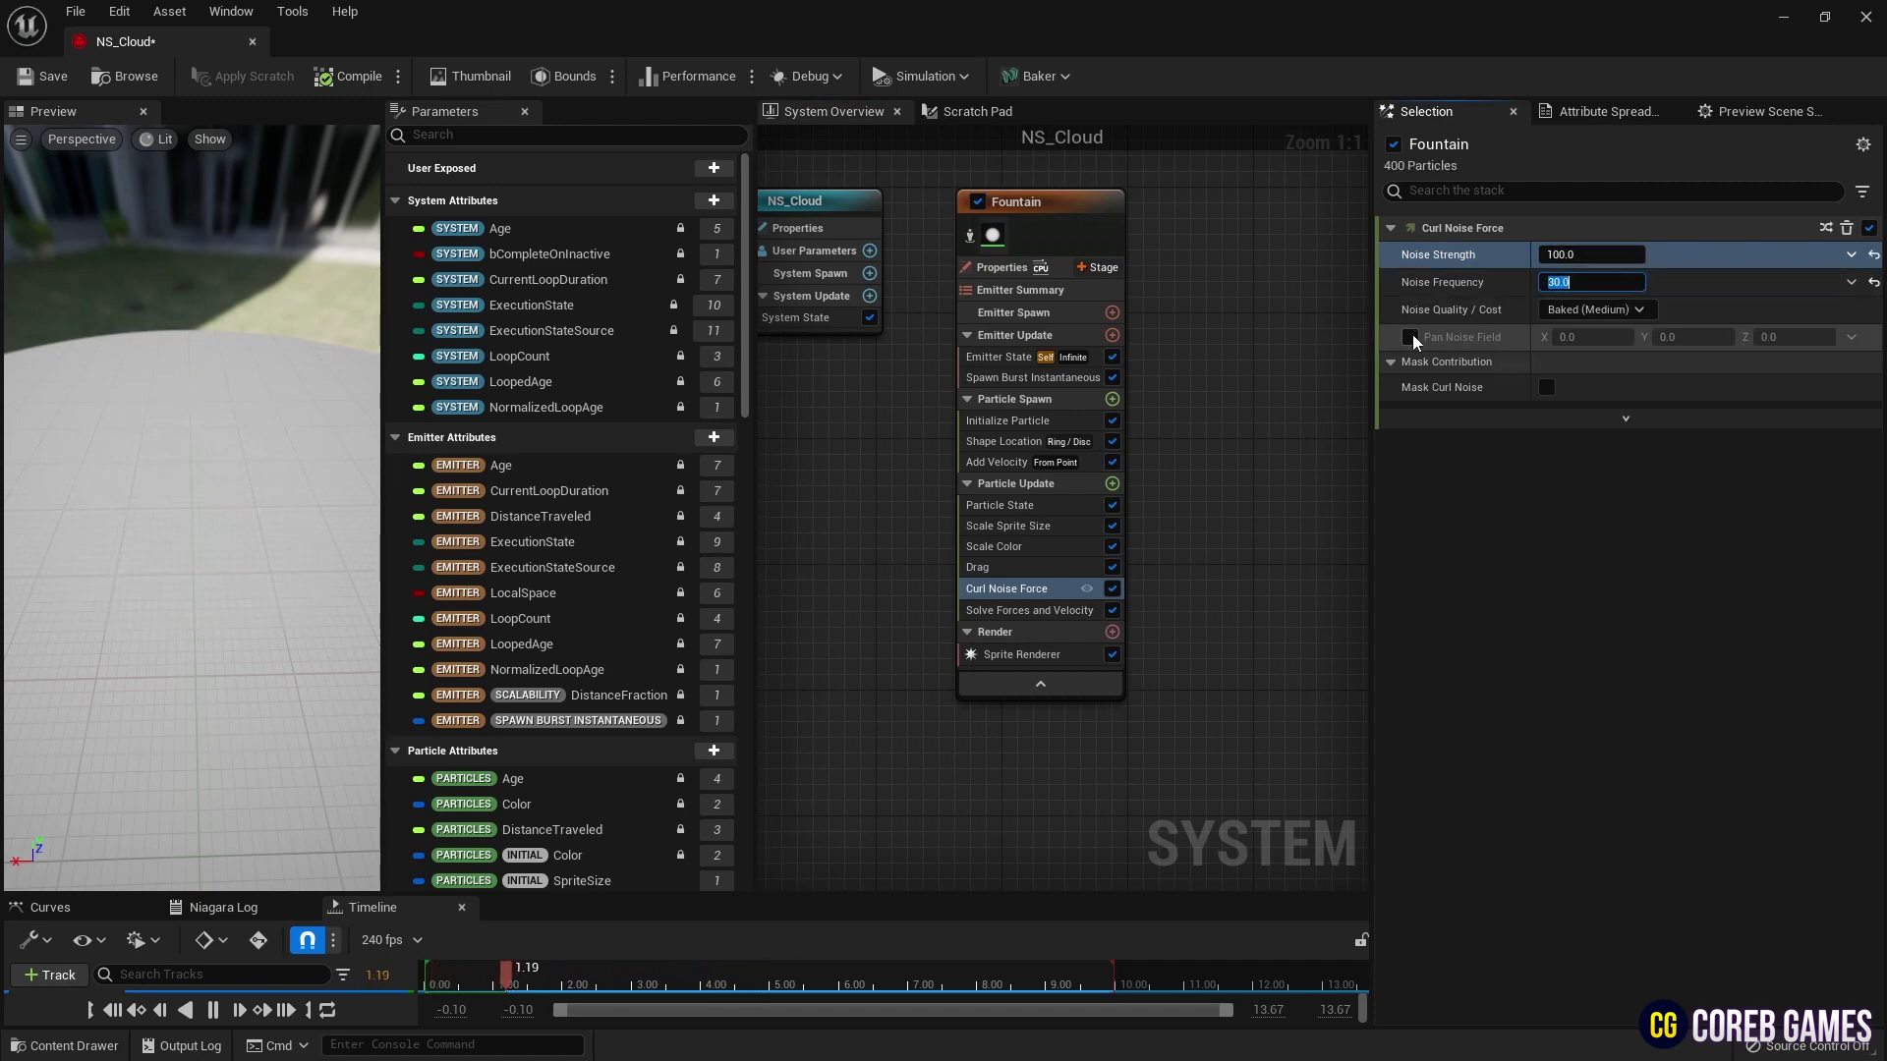
left_click(1774, 338)
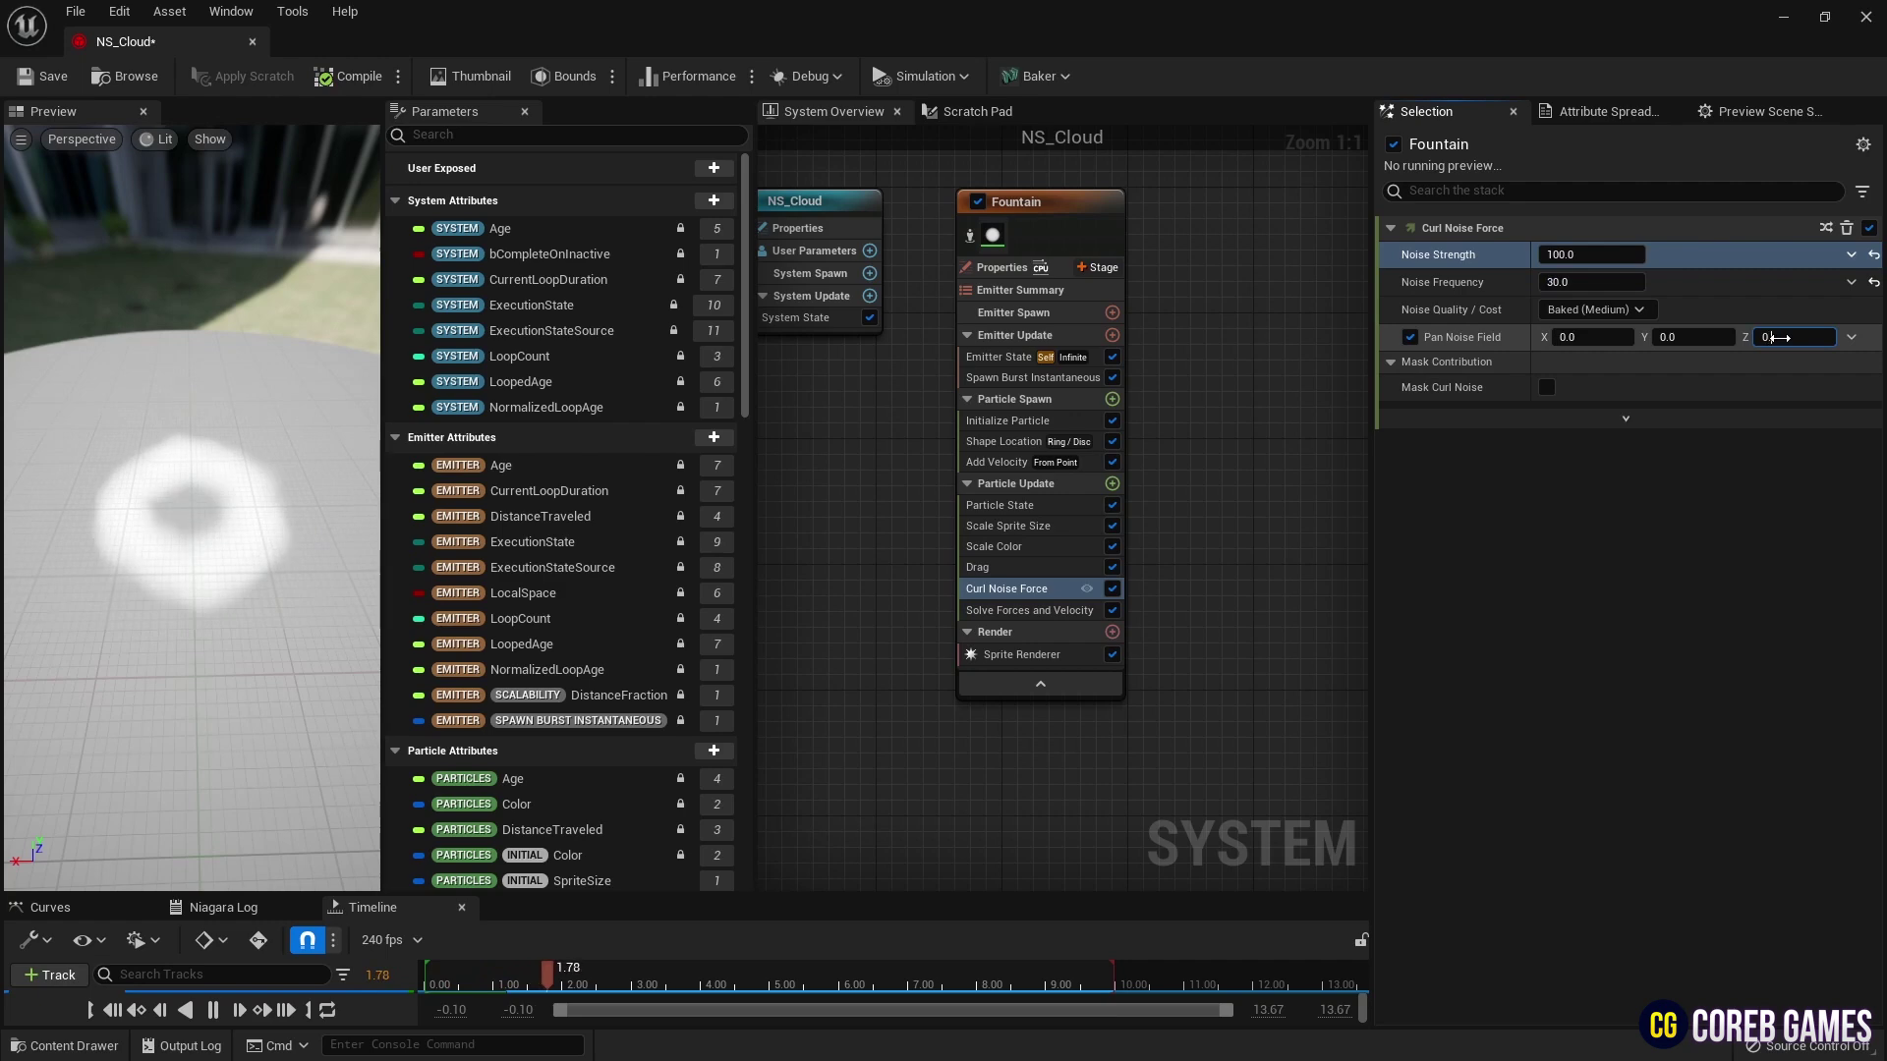
type("0.2")
key("Return")
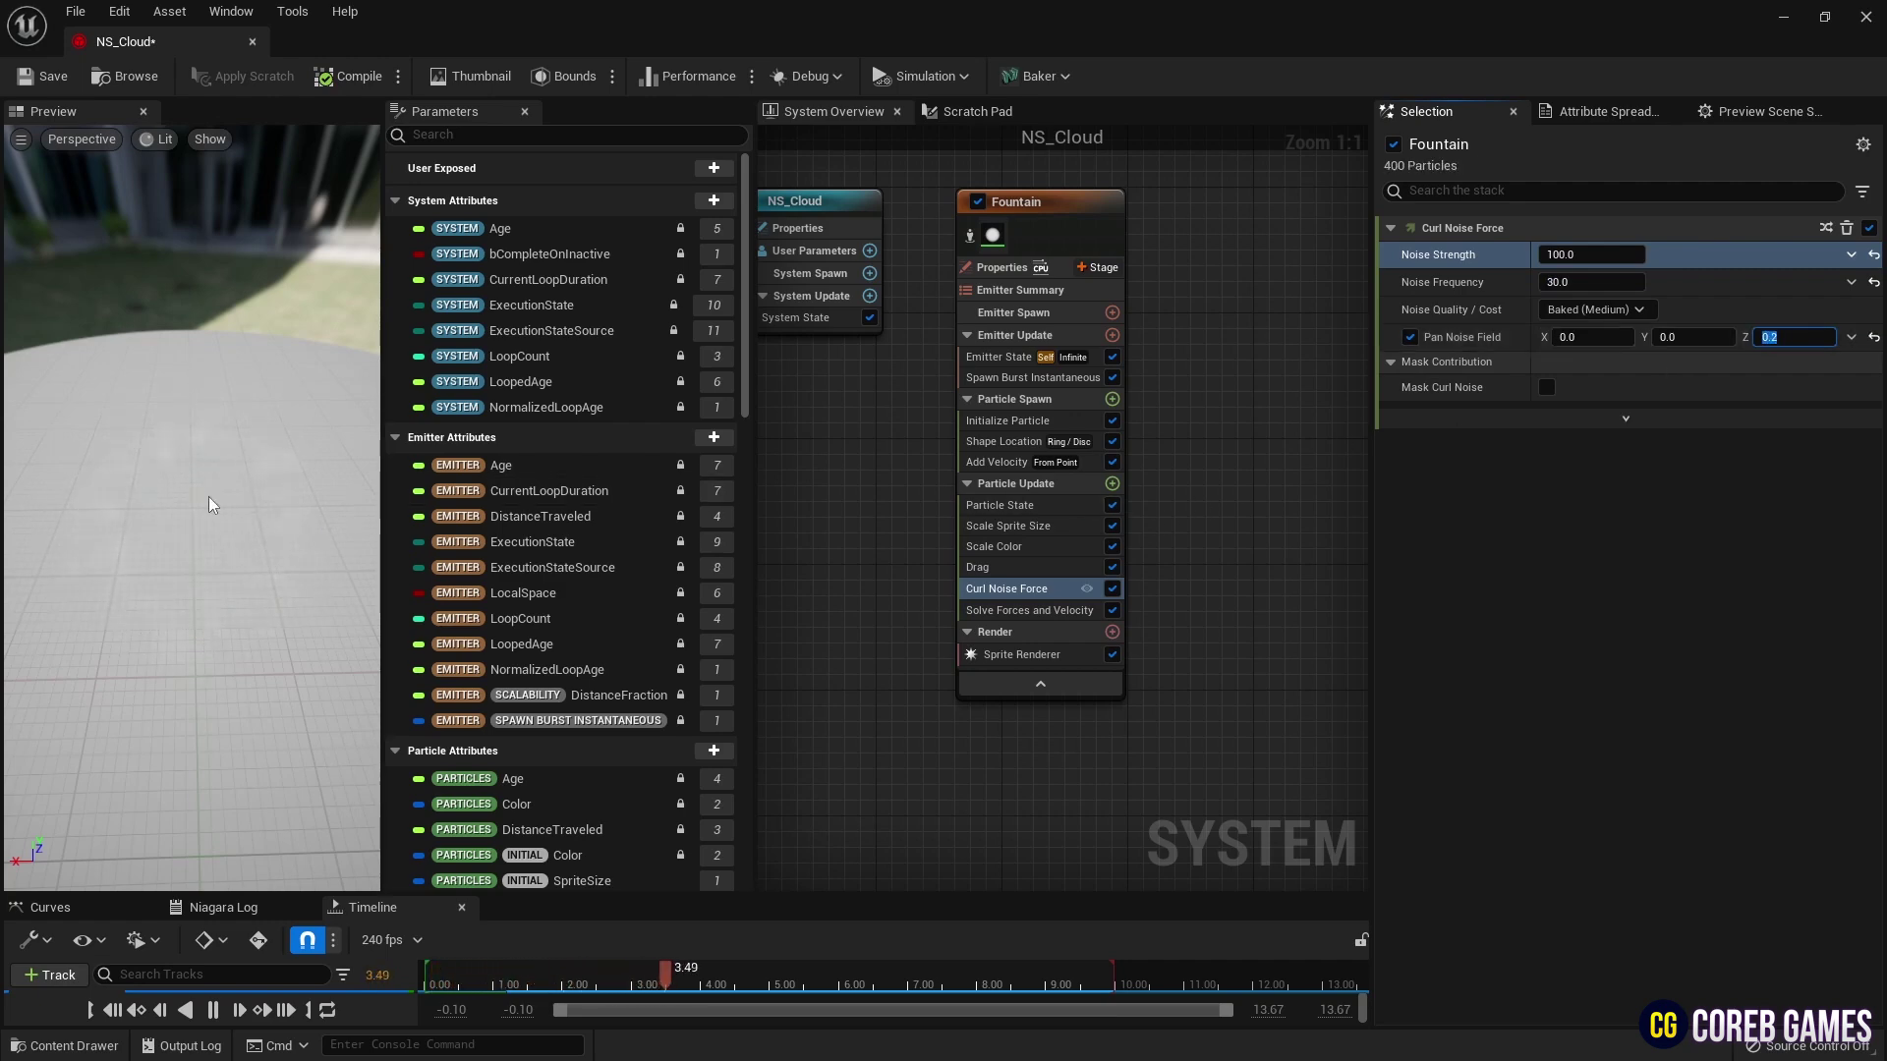
- Duplicate Fountain as Fountain001 and set its life cycle mode to System
right_click_drag(1177, 505, 1156, 502)
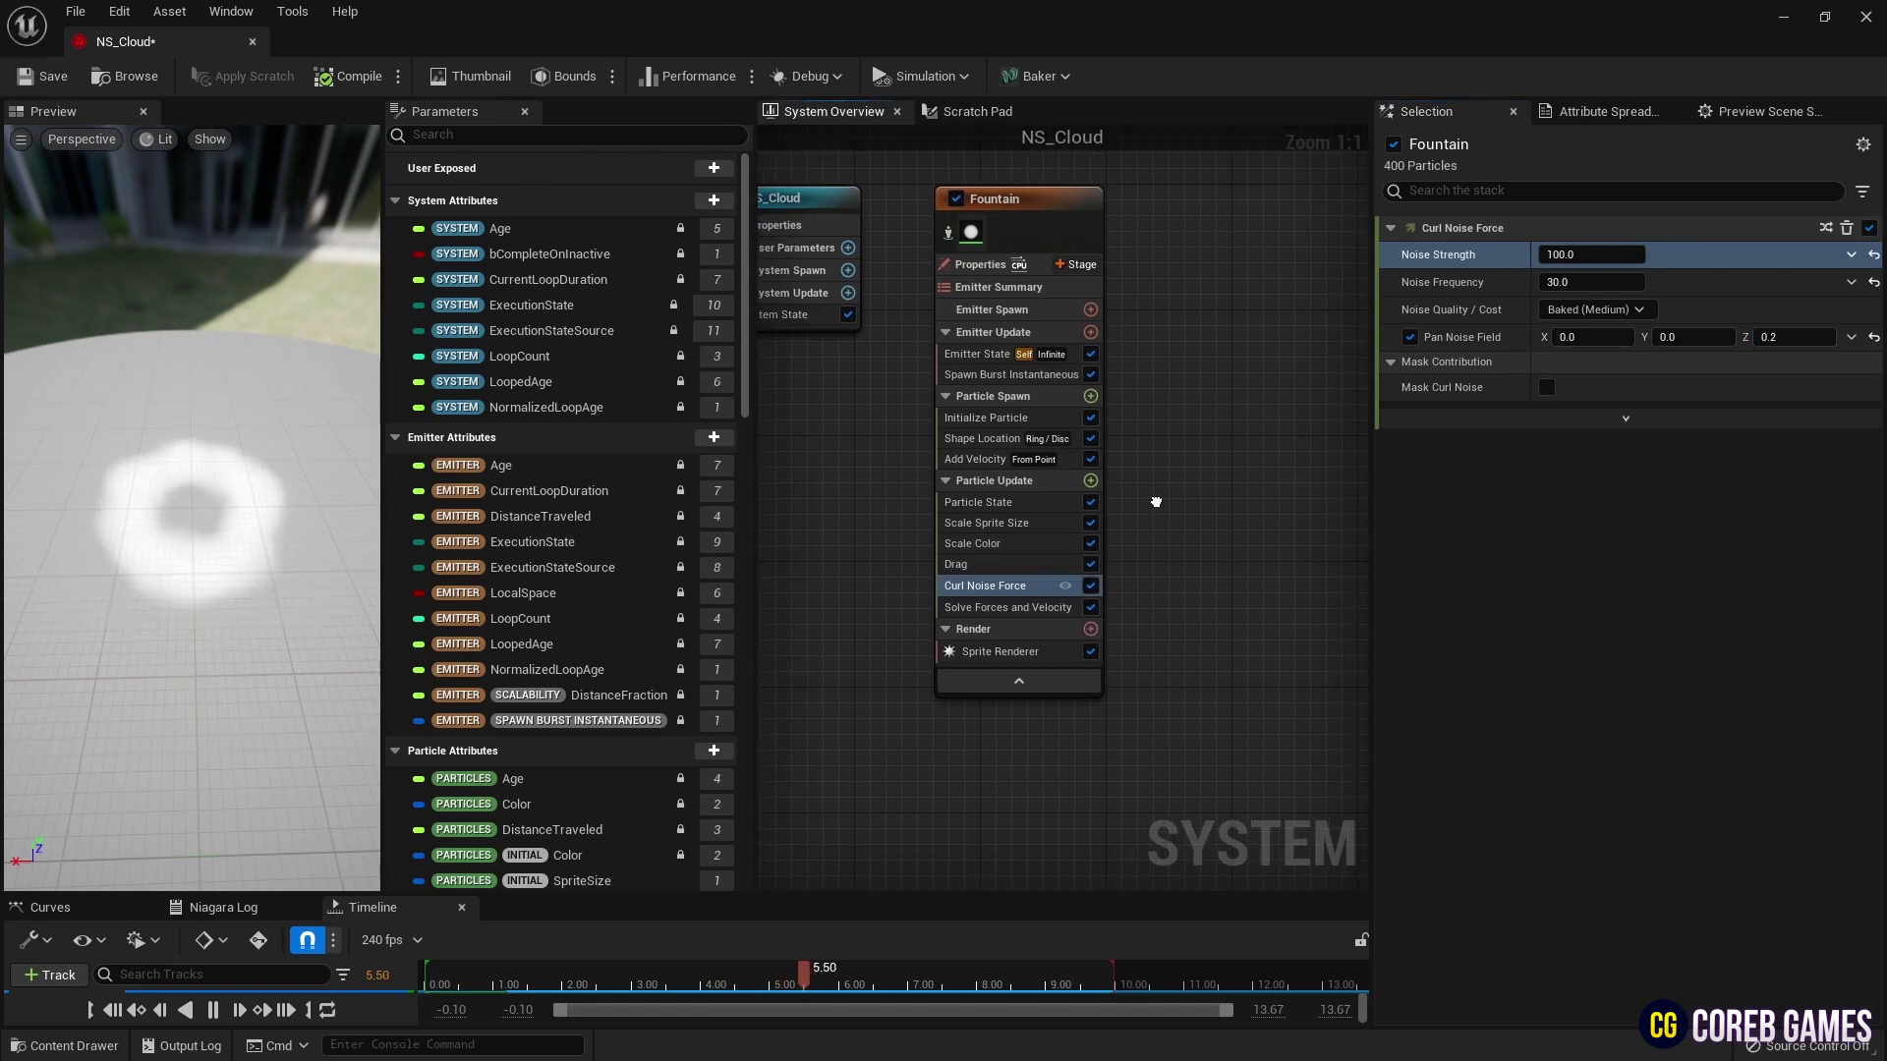
left_click(1046, 198)
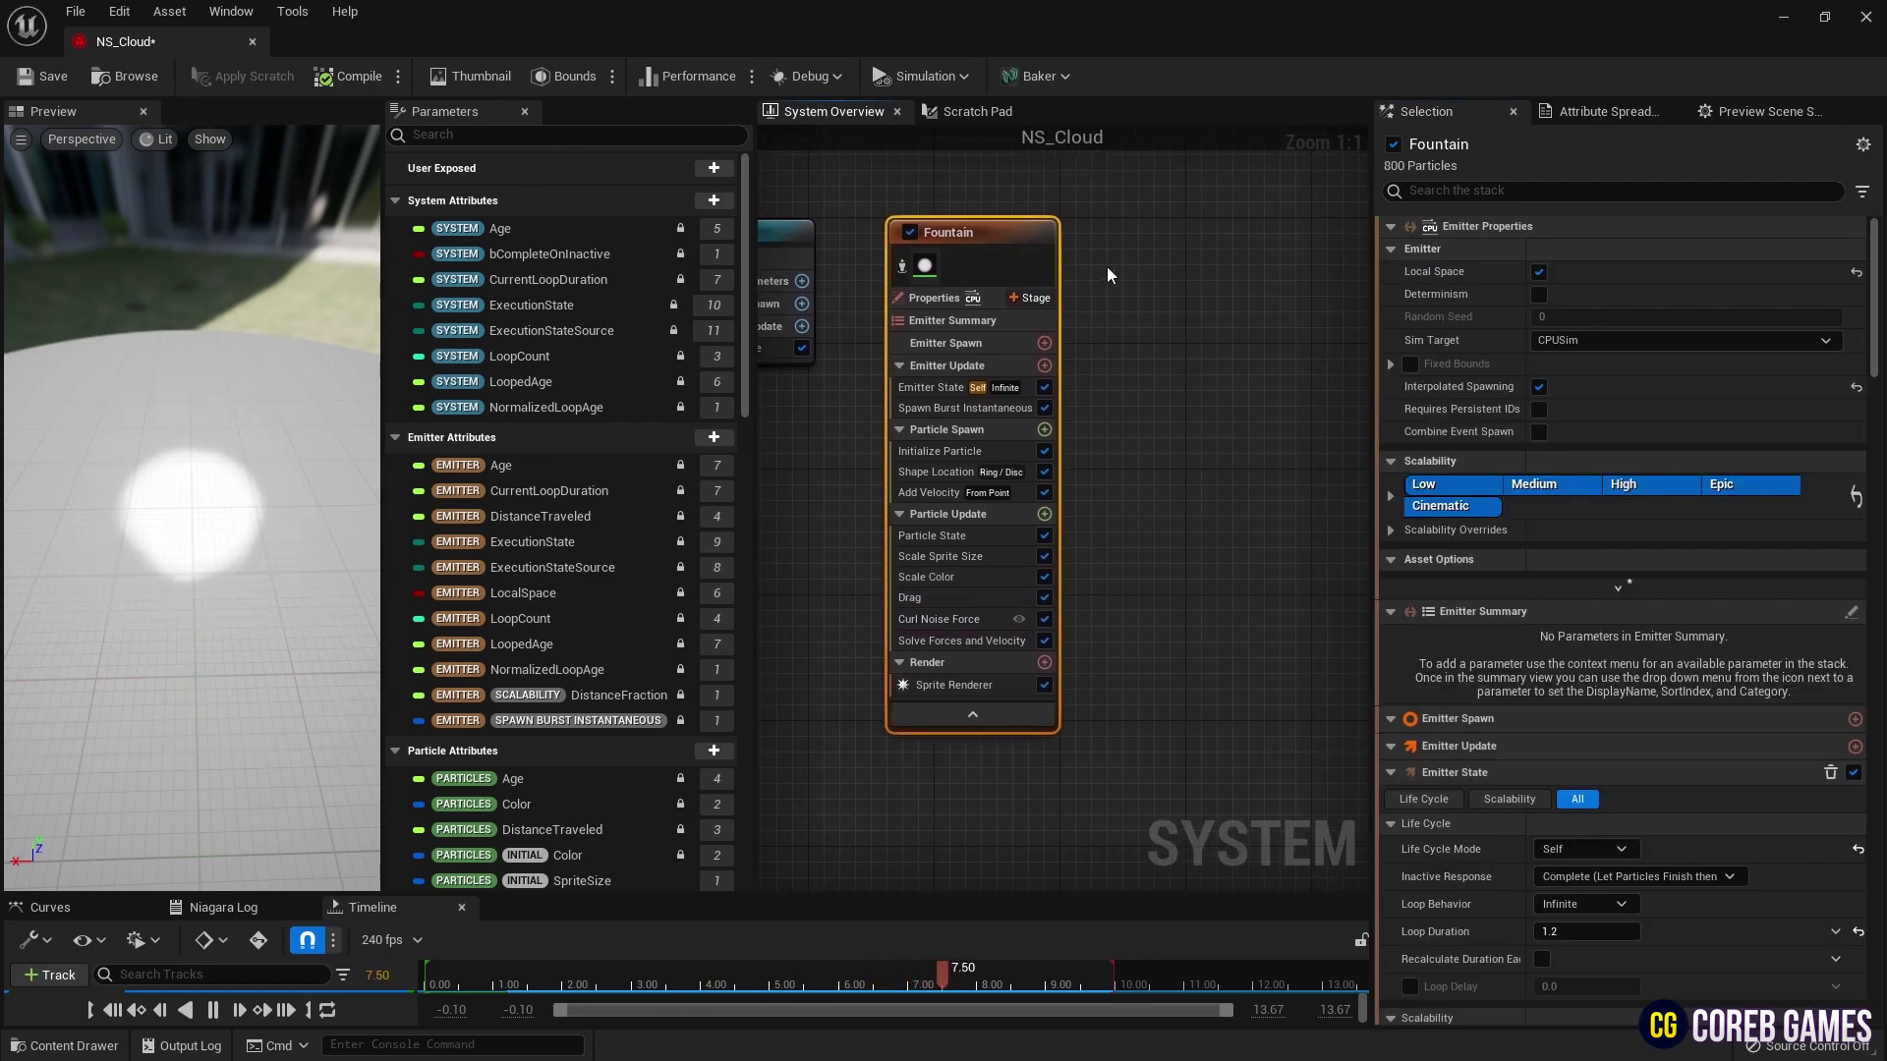
left_click(1128, 230)
key("ctrl+v")
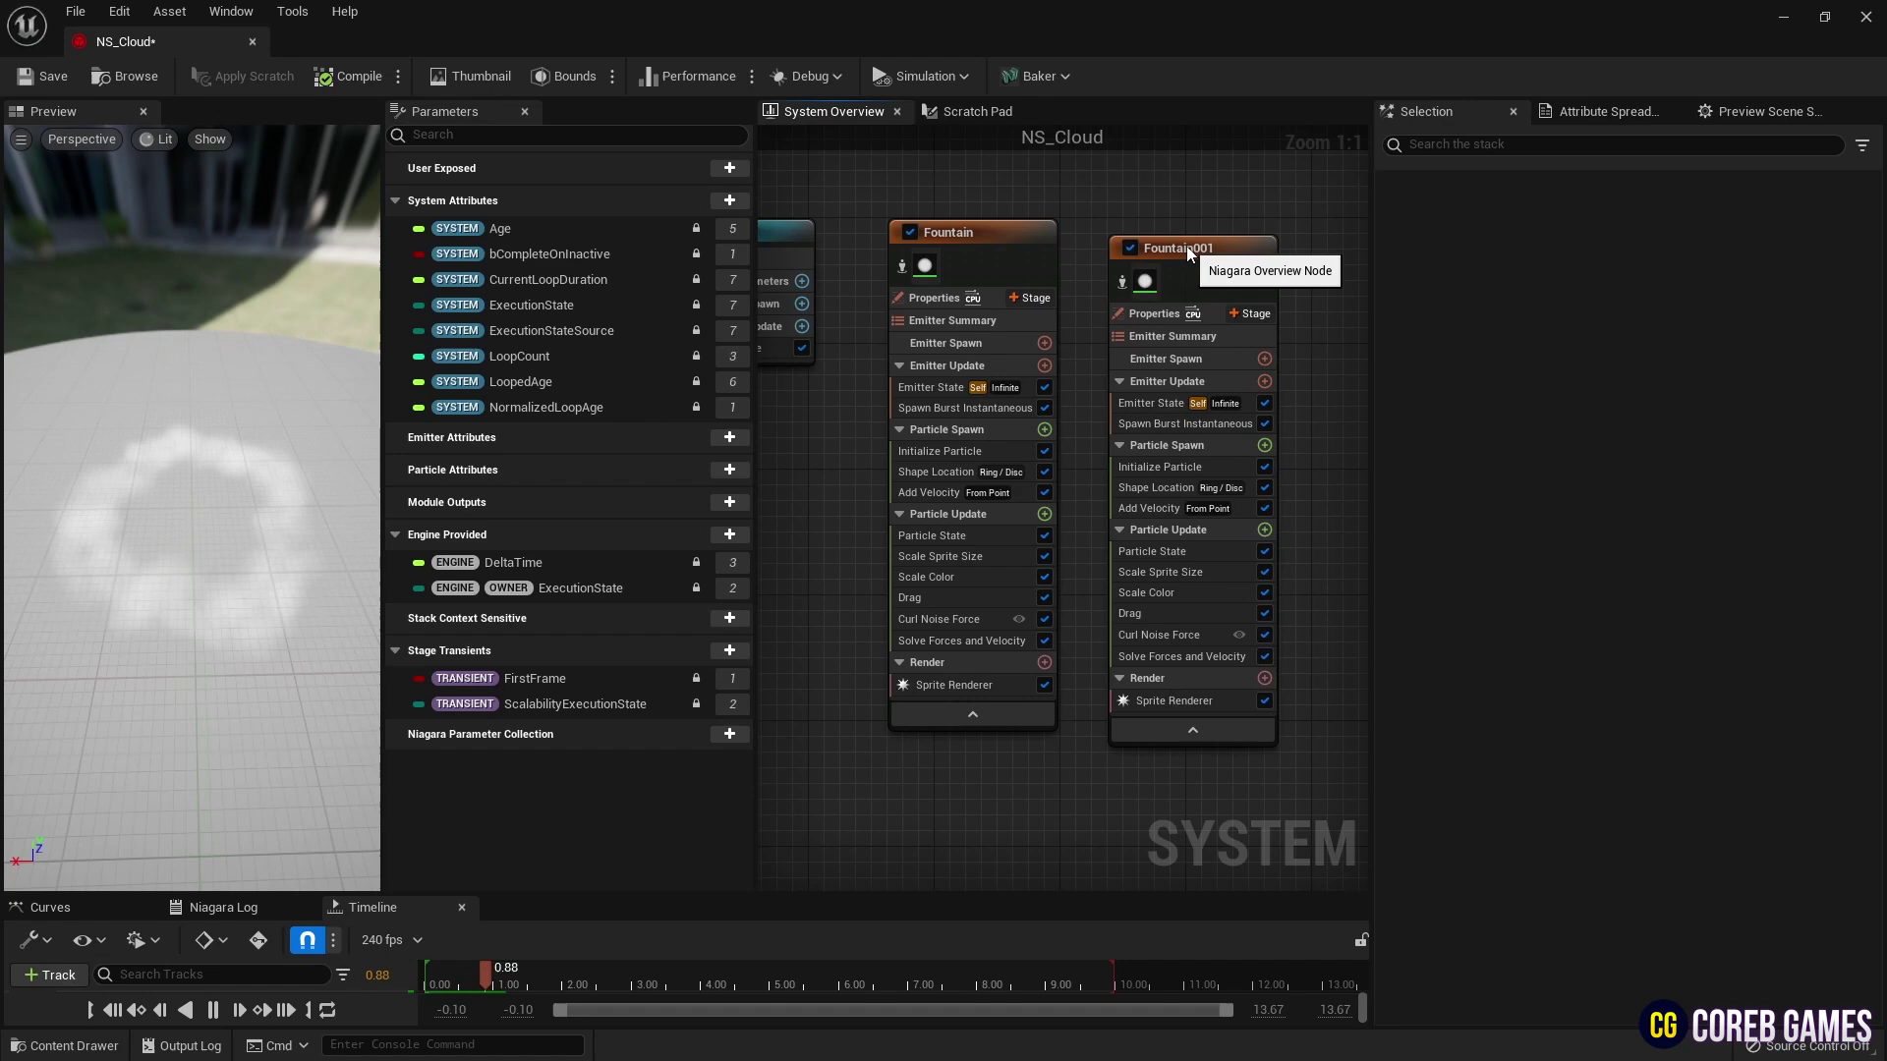
left_click(1187, 250)
left_click(1071, 391)
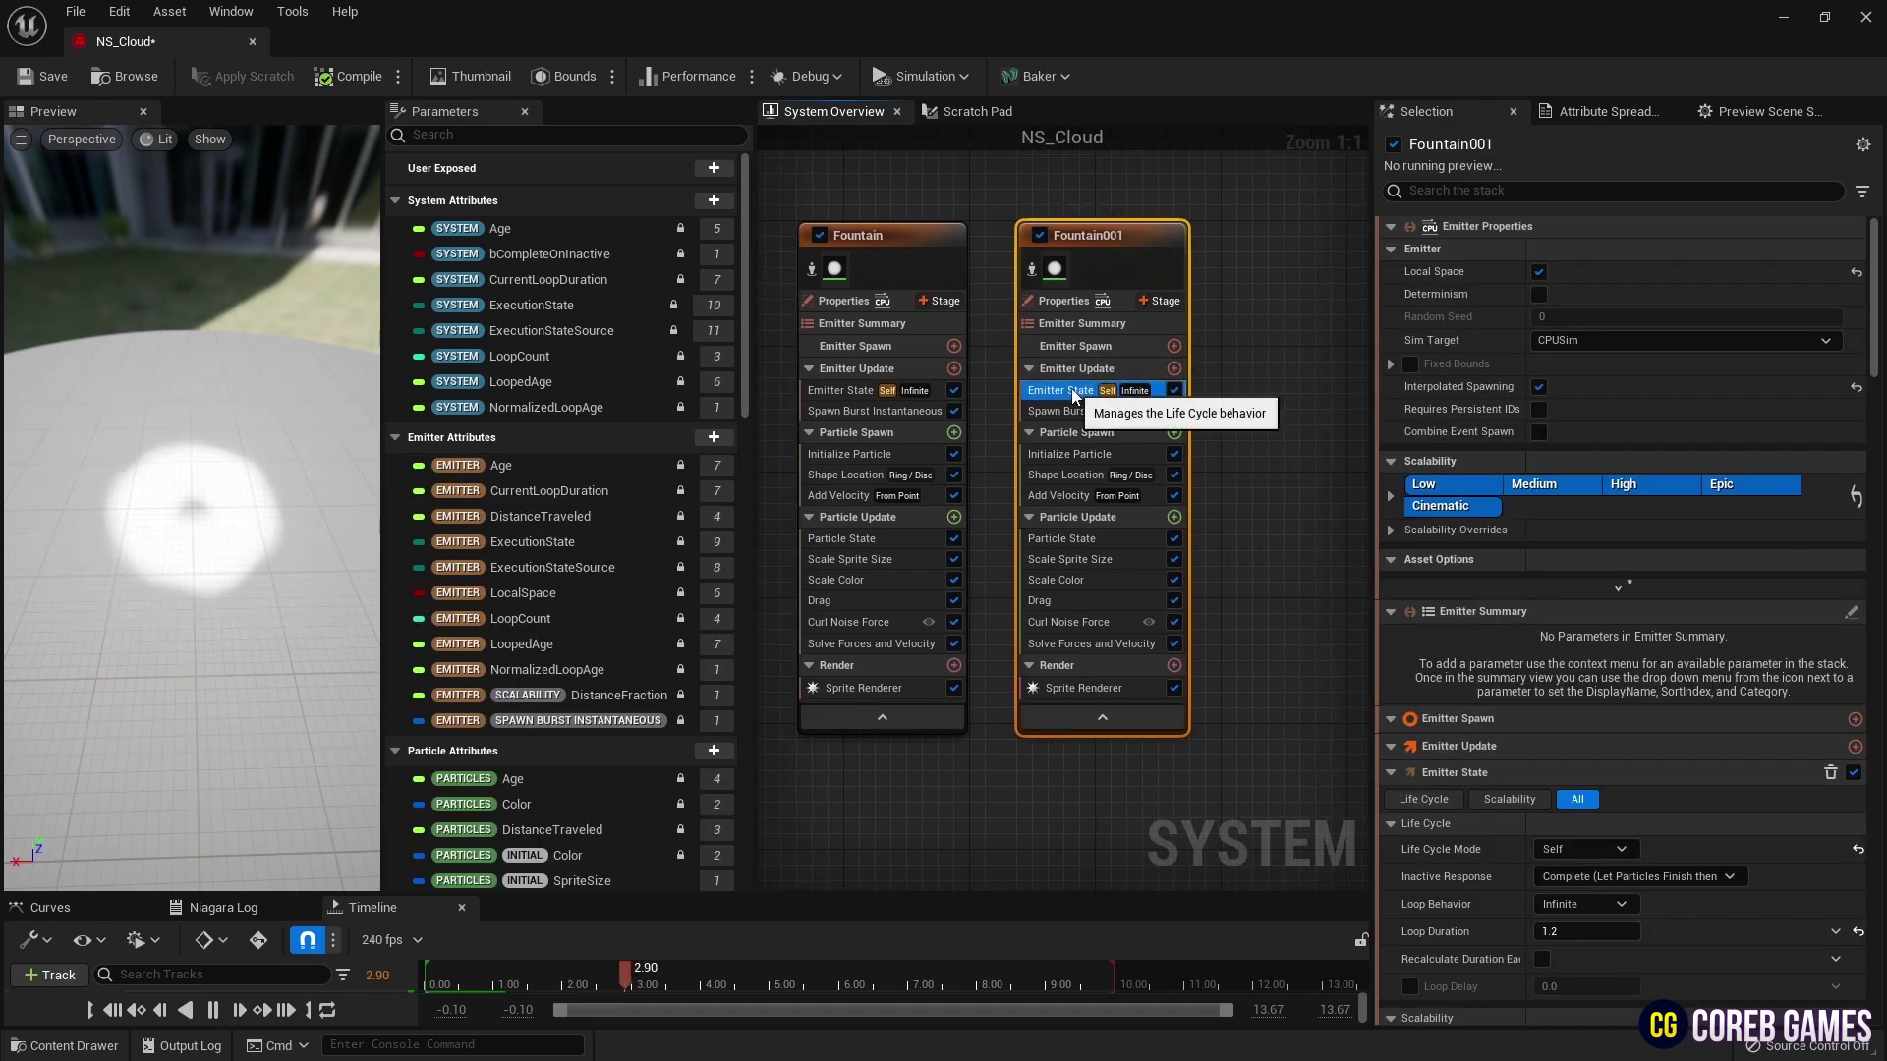
left_click(1585, 305)
left_click(1621, 336)
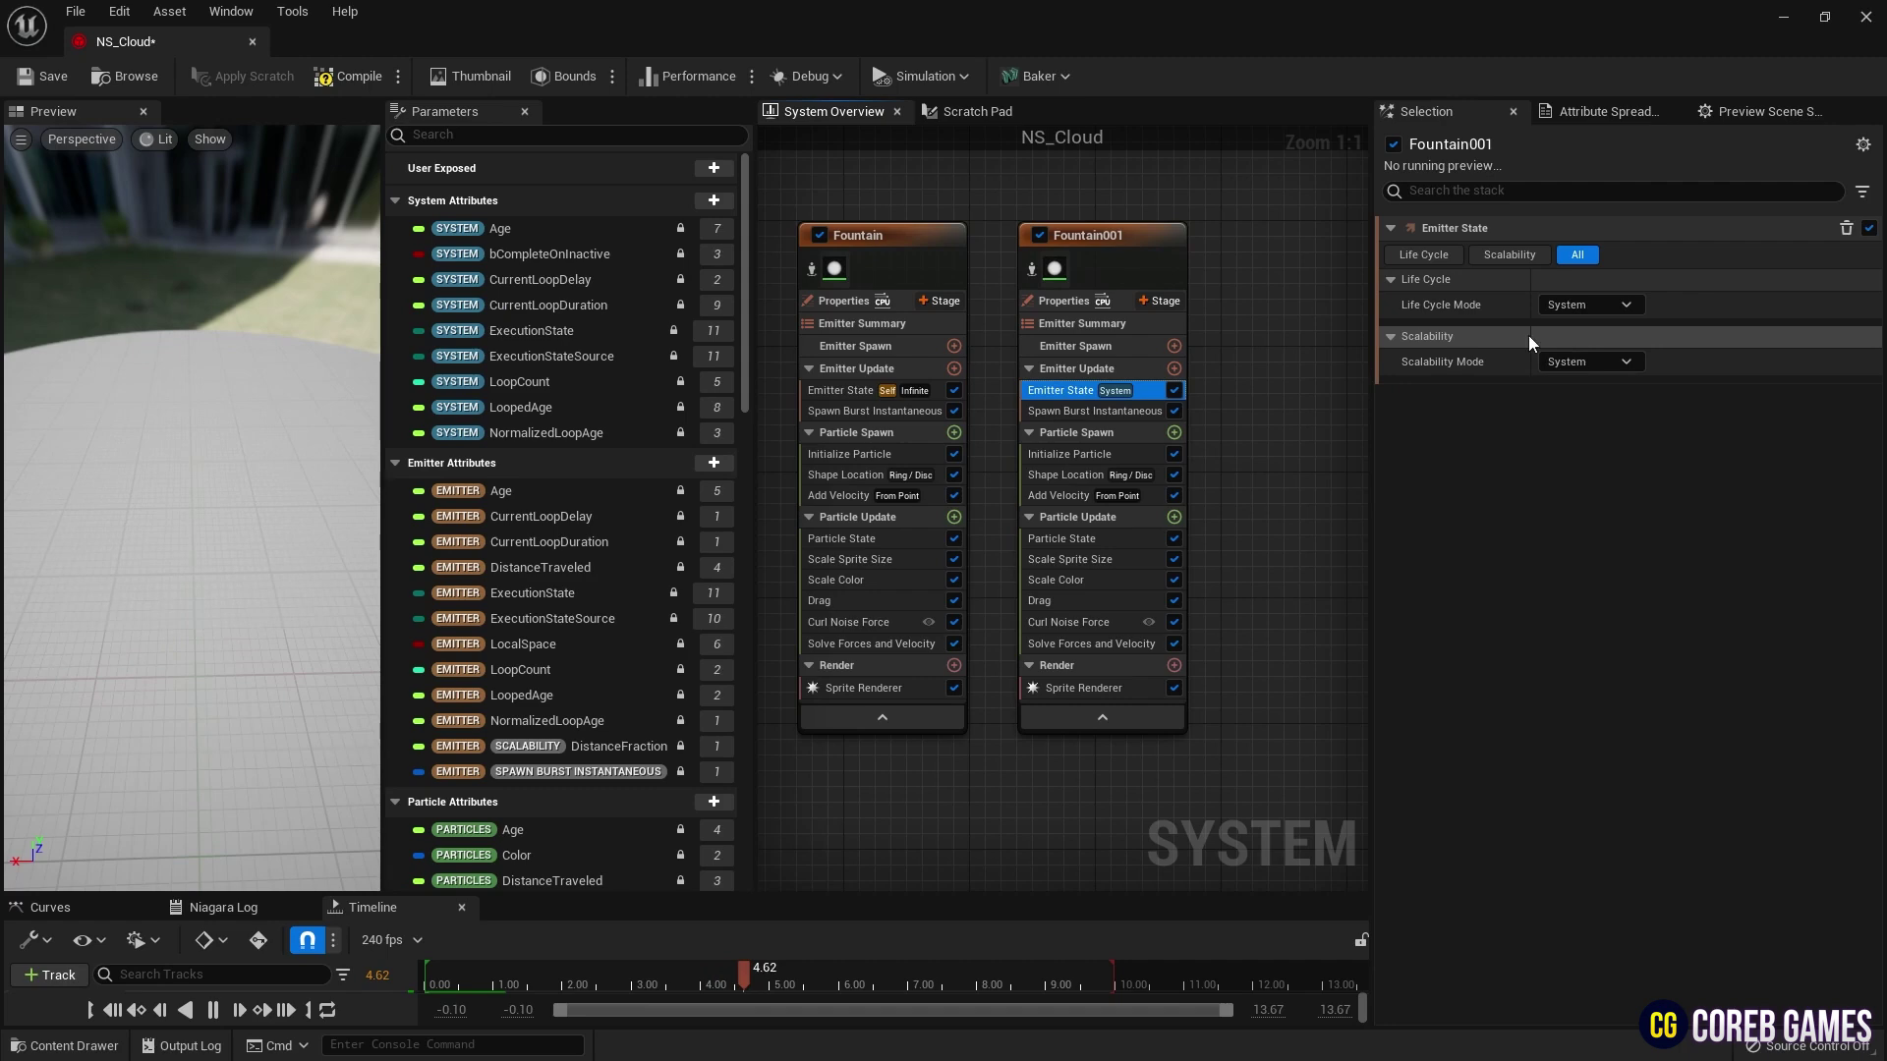
- Replace Fountain001's burst with a continuous Spawn Rate of 200
left_click(1136, 411)
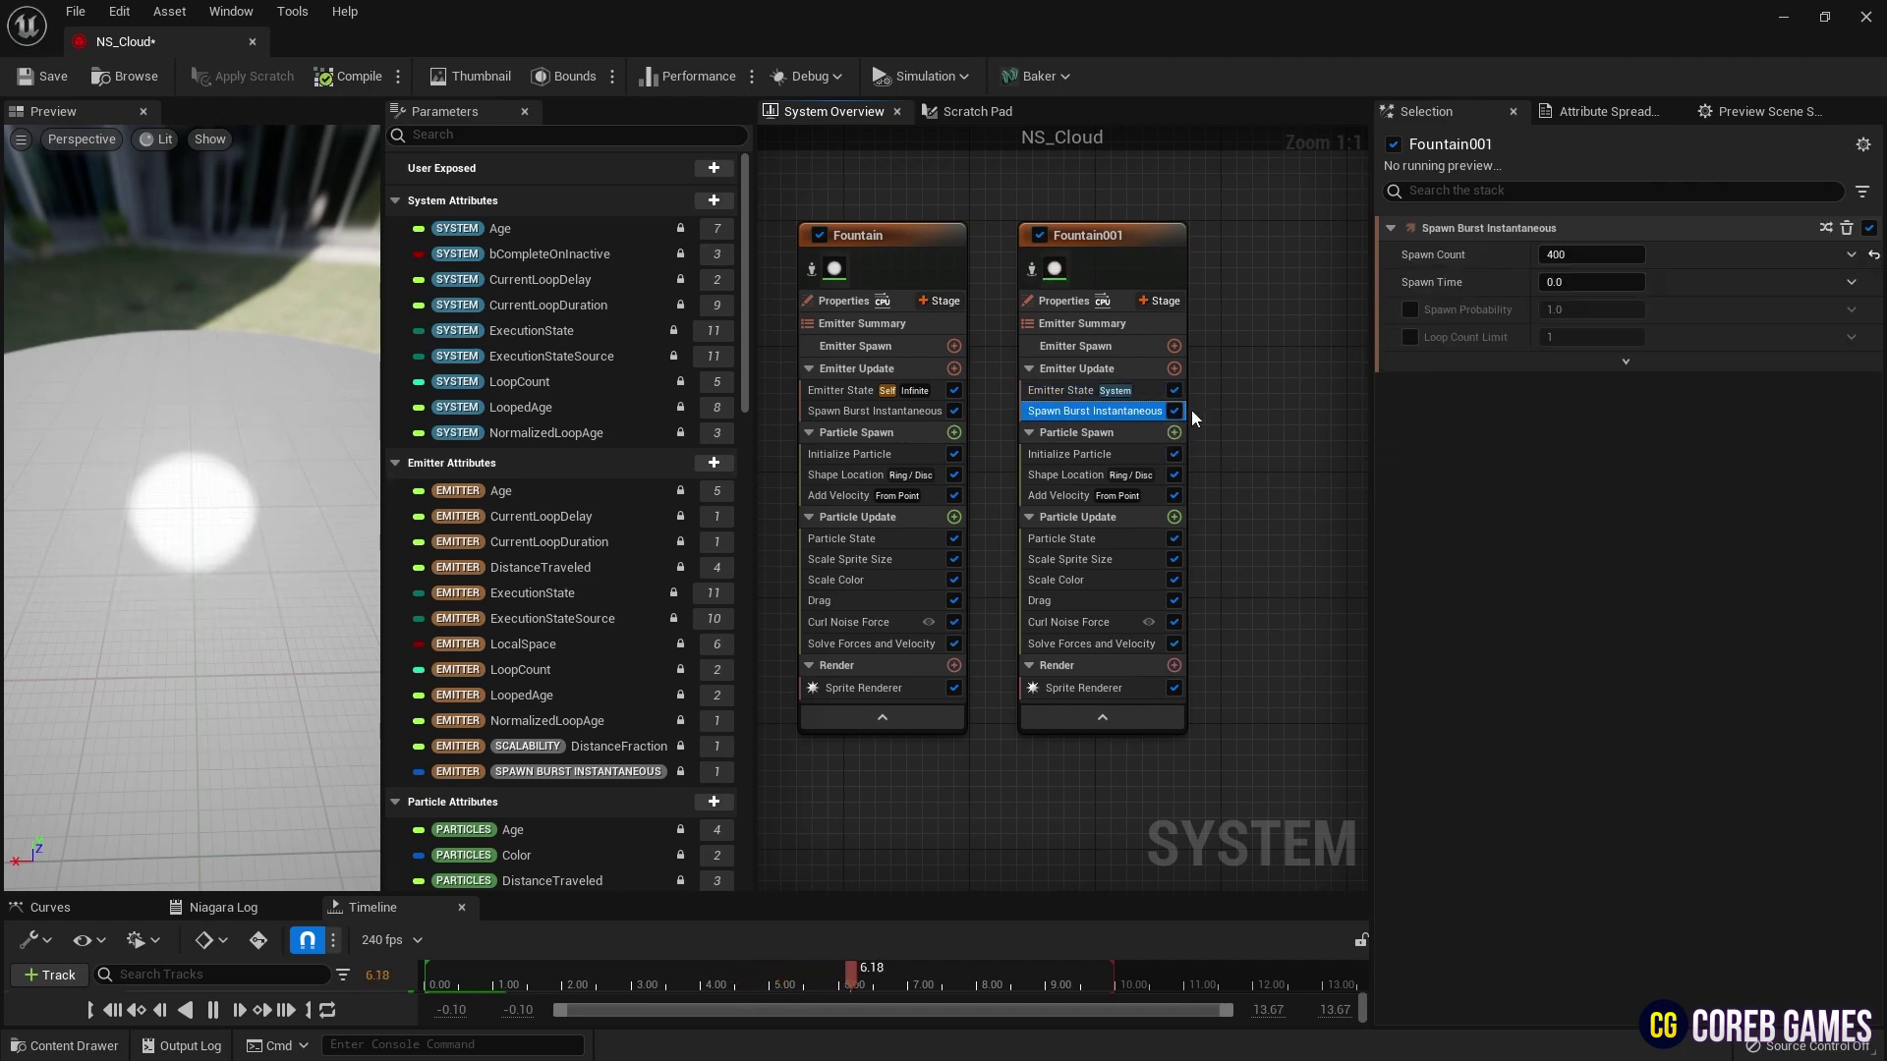
key("Delete")
left_click(1169, 370)
type("r")
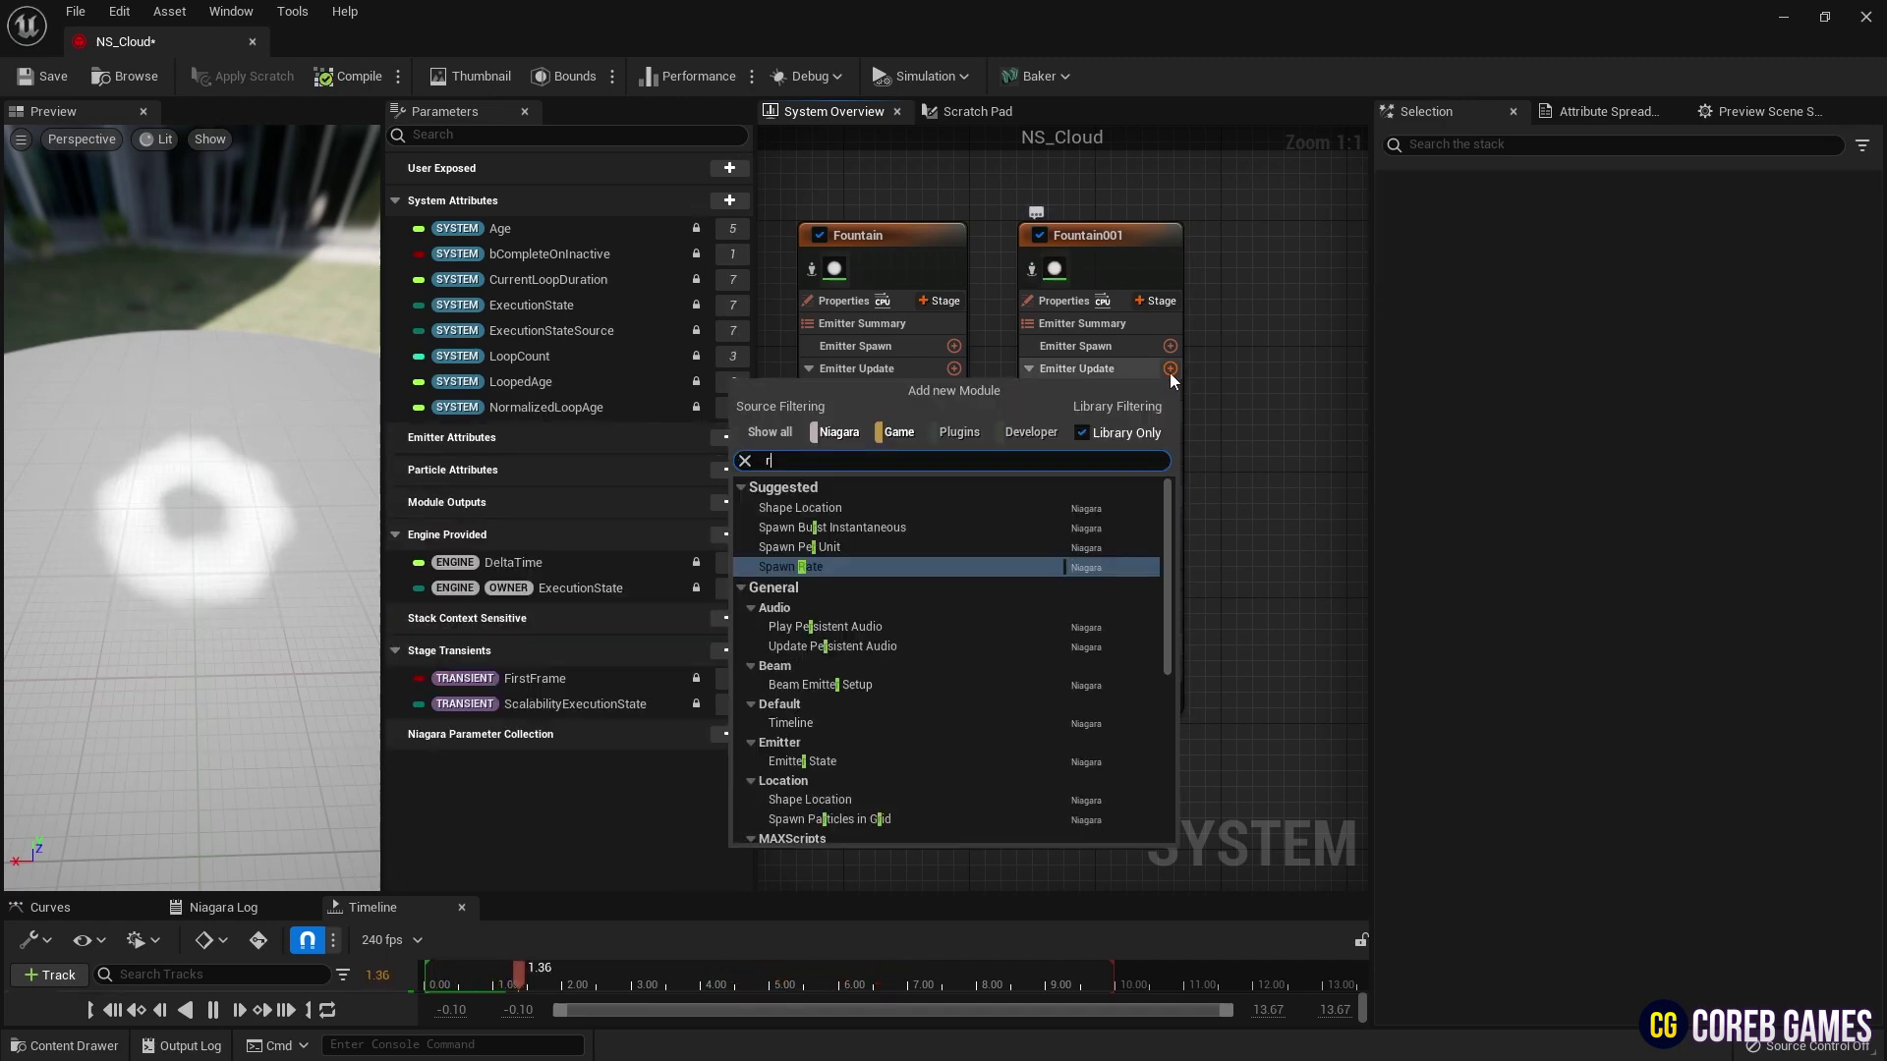
left_click(992, 566)
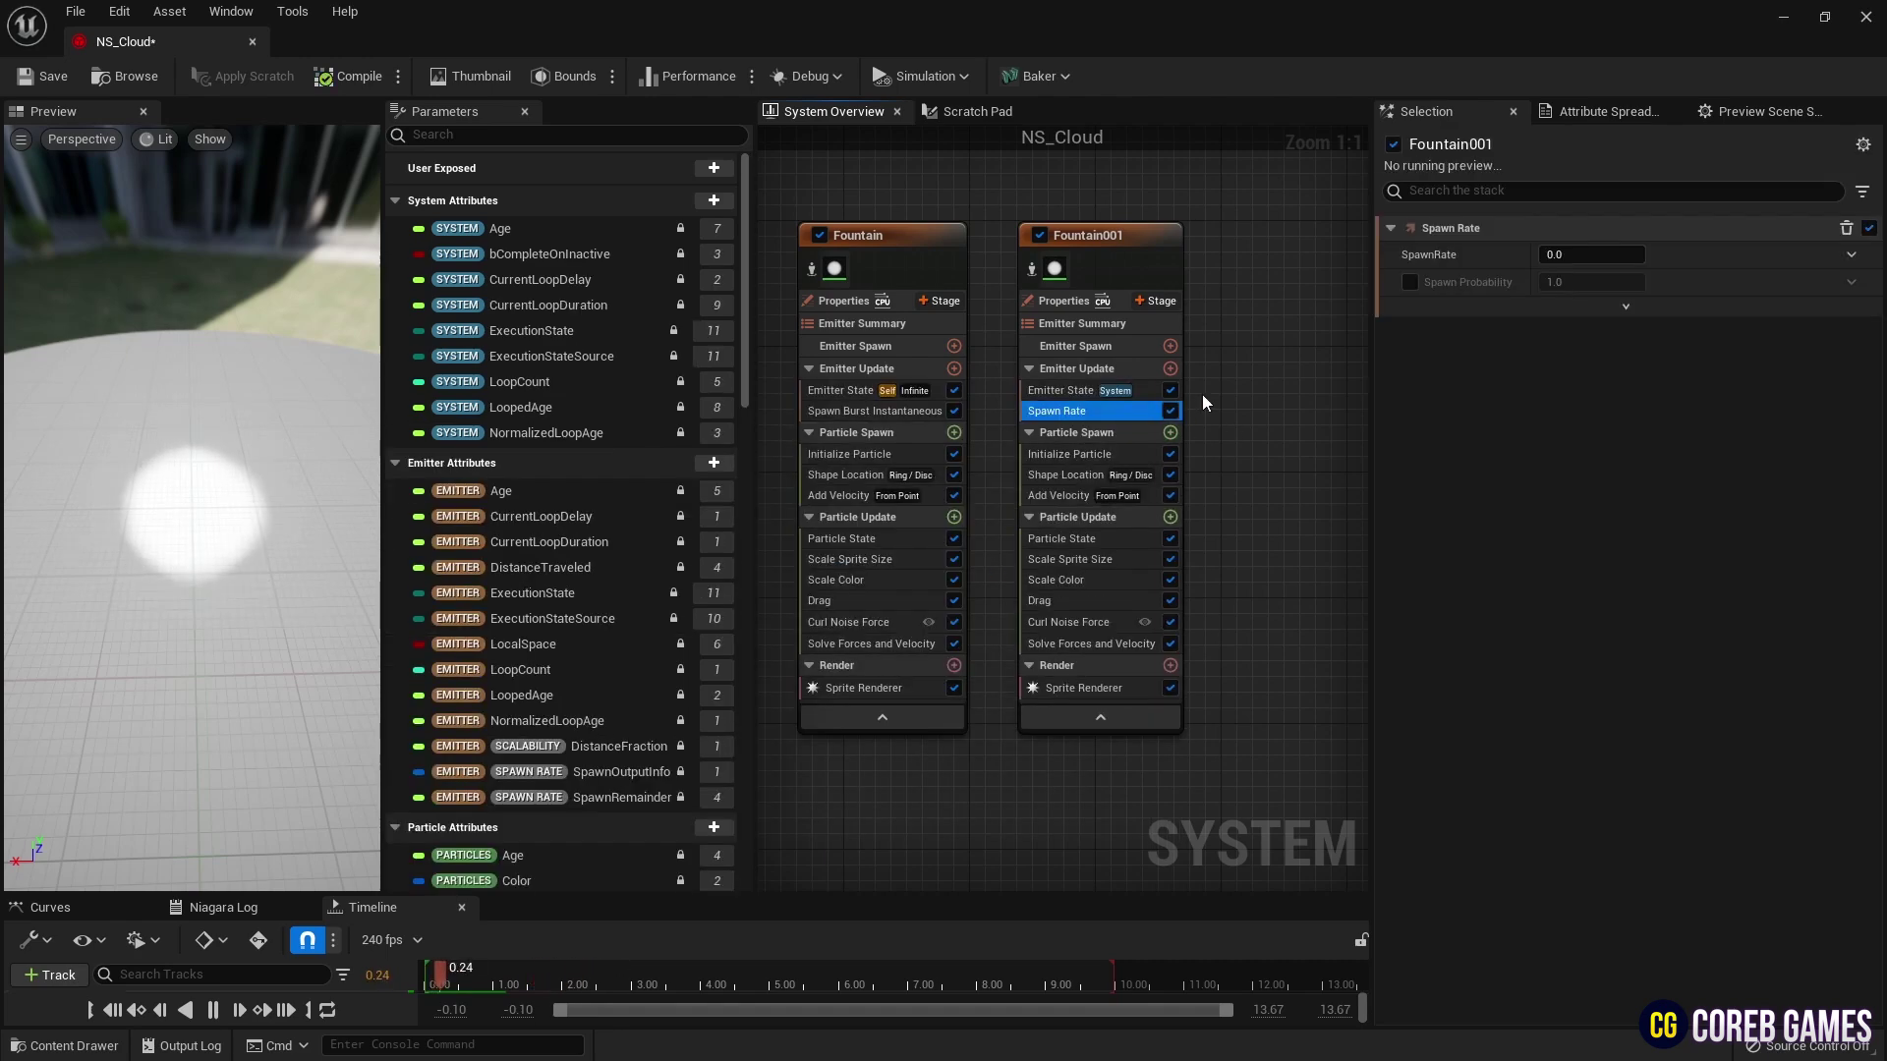
left_click(1585, 254)
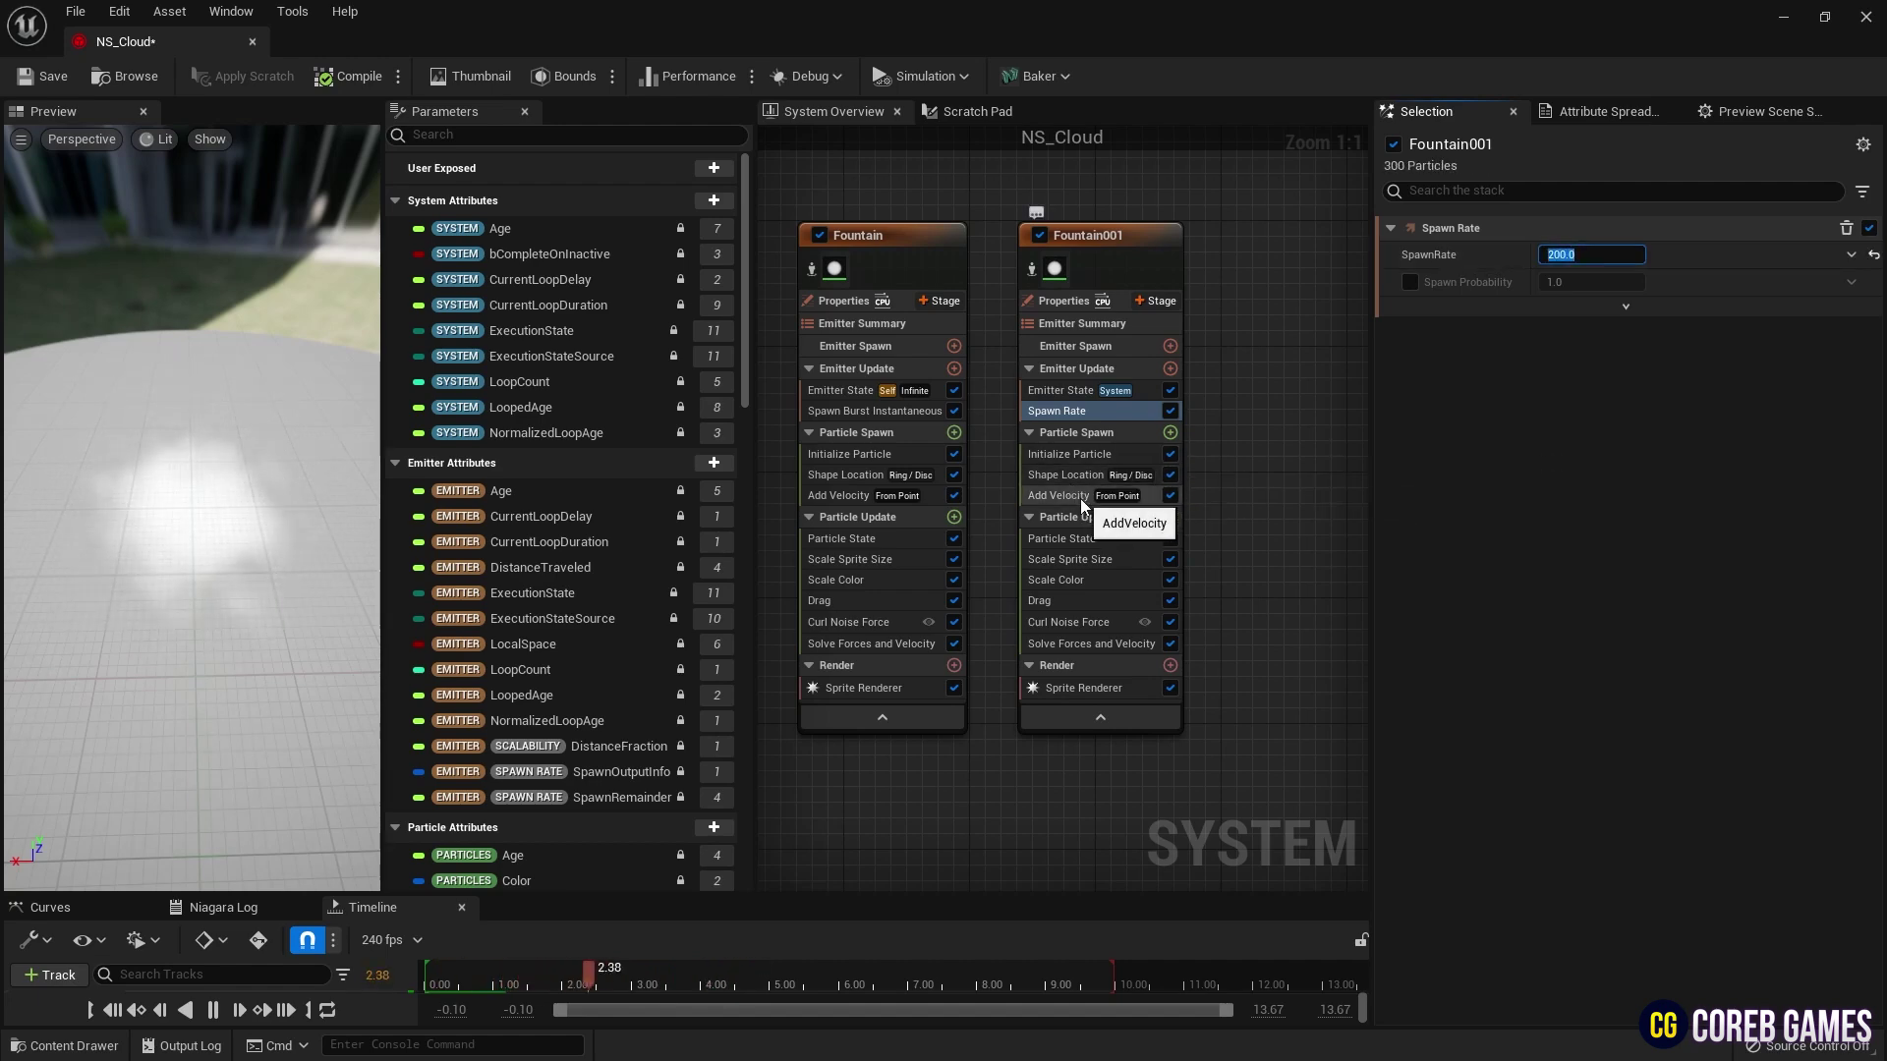
- Set Fountain001's particle alpha to 0.08 and minimum sprite size to 60, then save NS_Cloud
left_click(1093, 456)
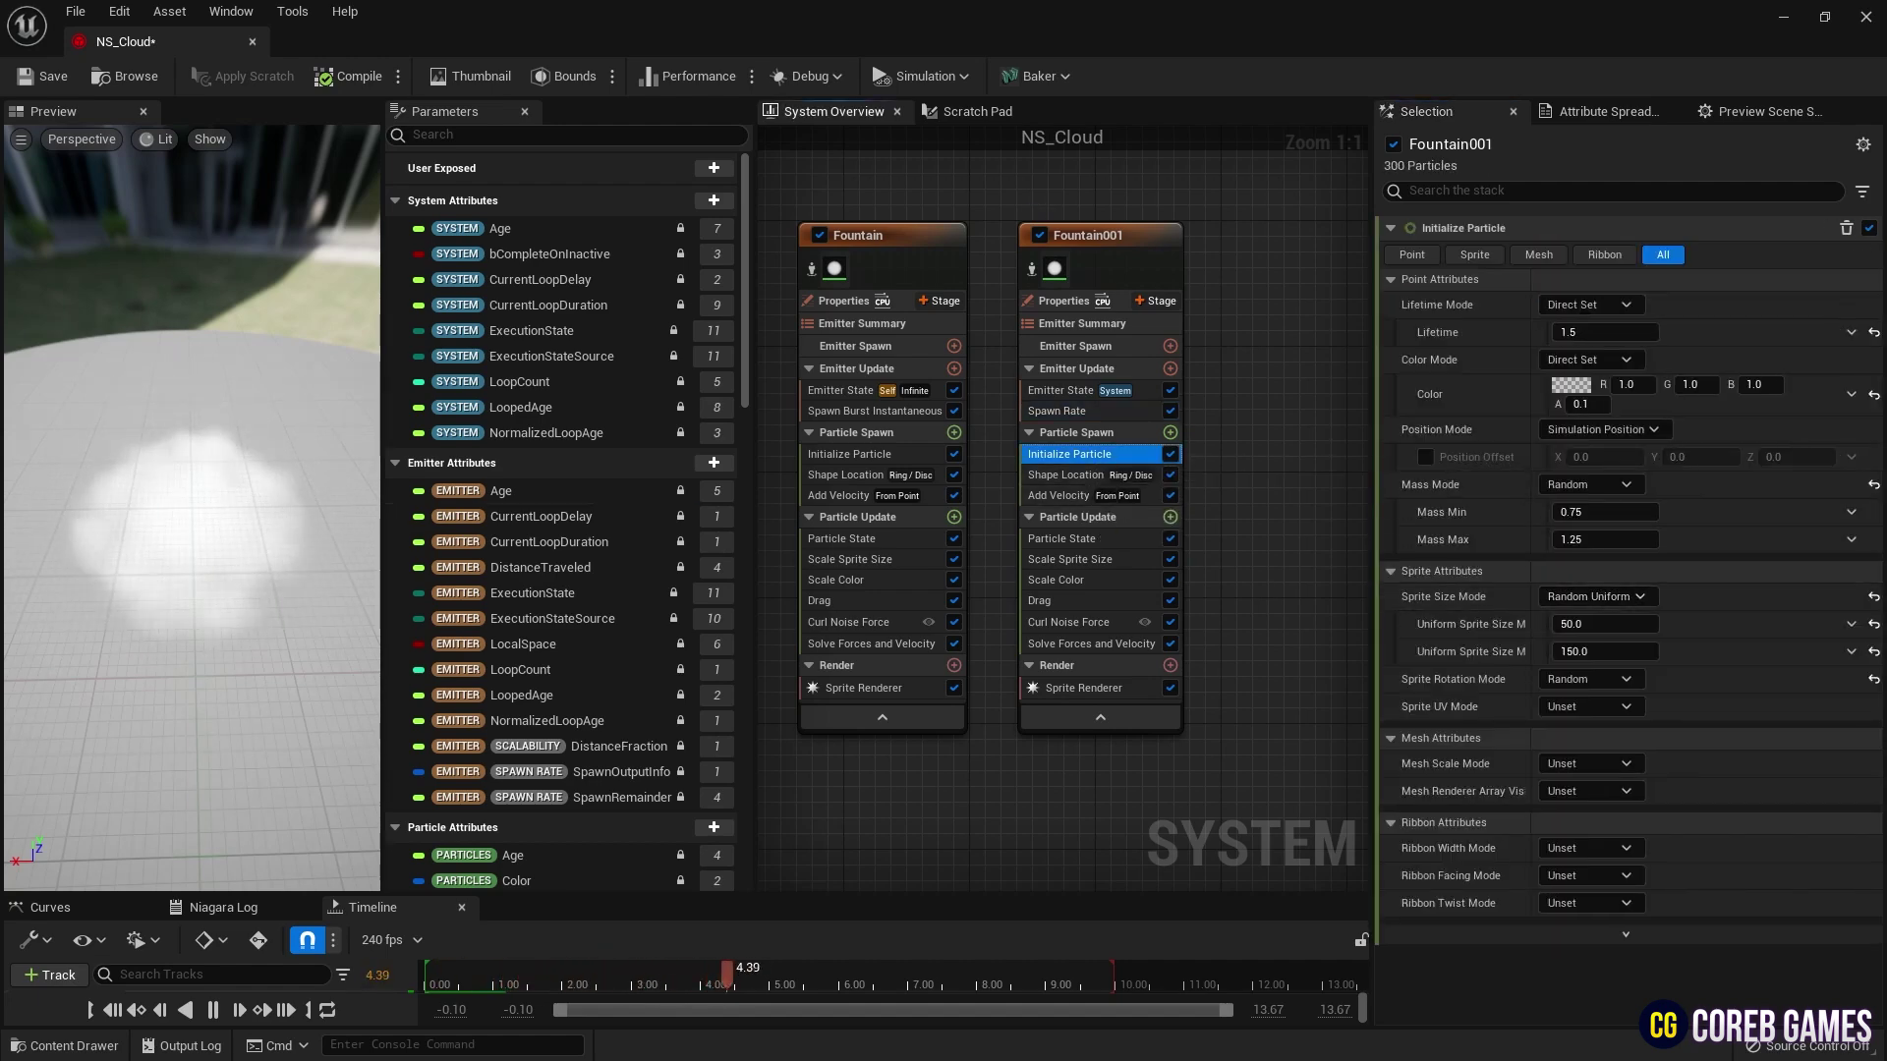
left_click(1575, 404)
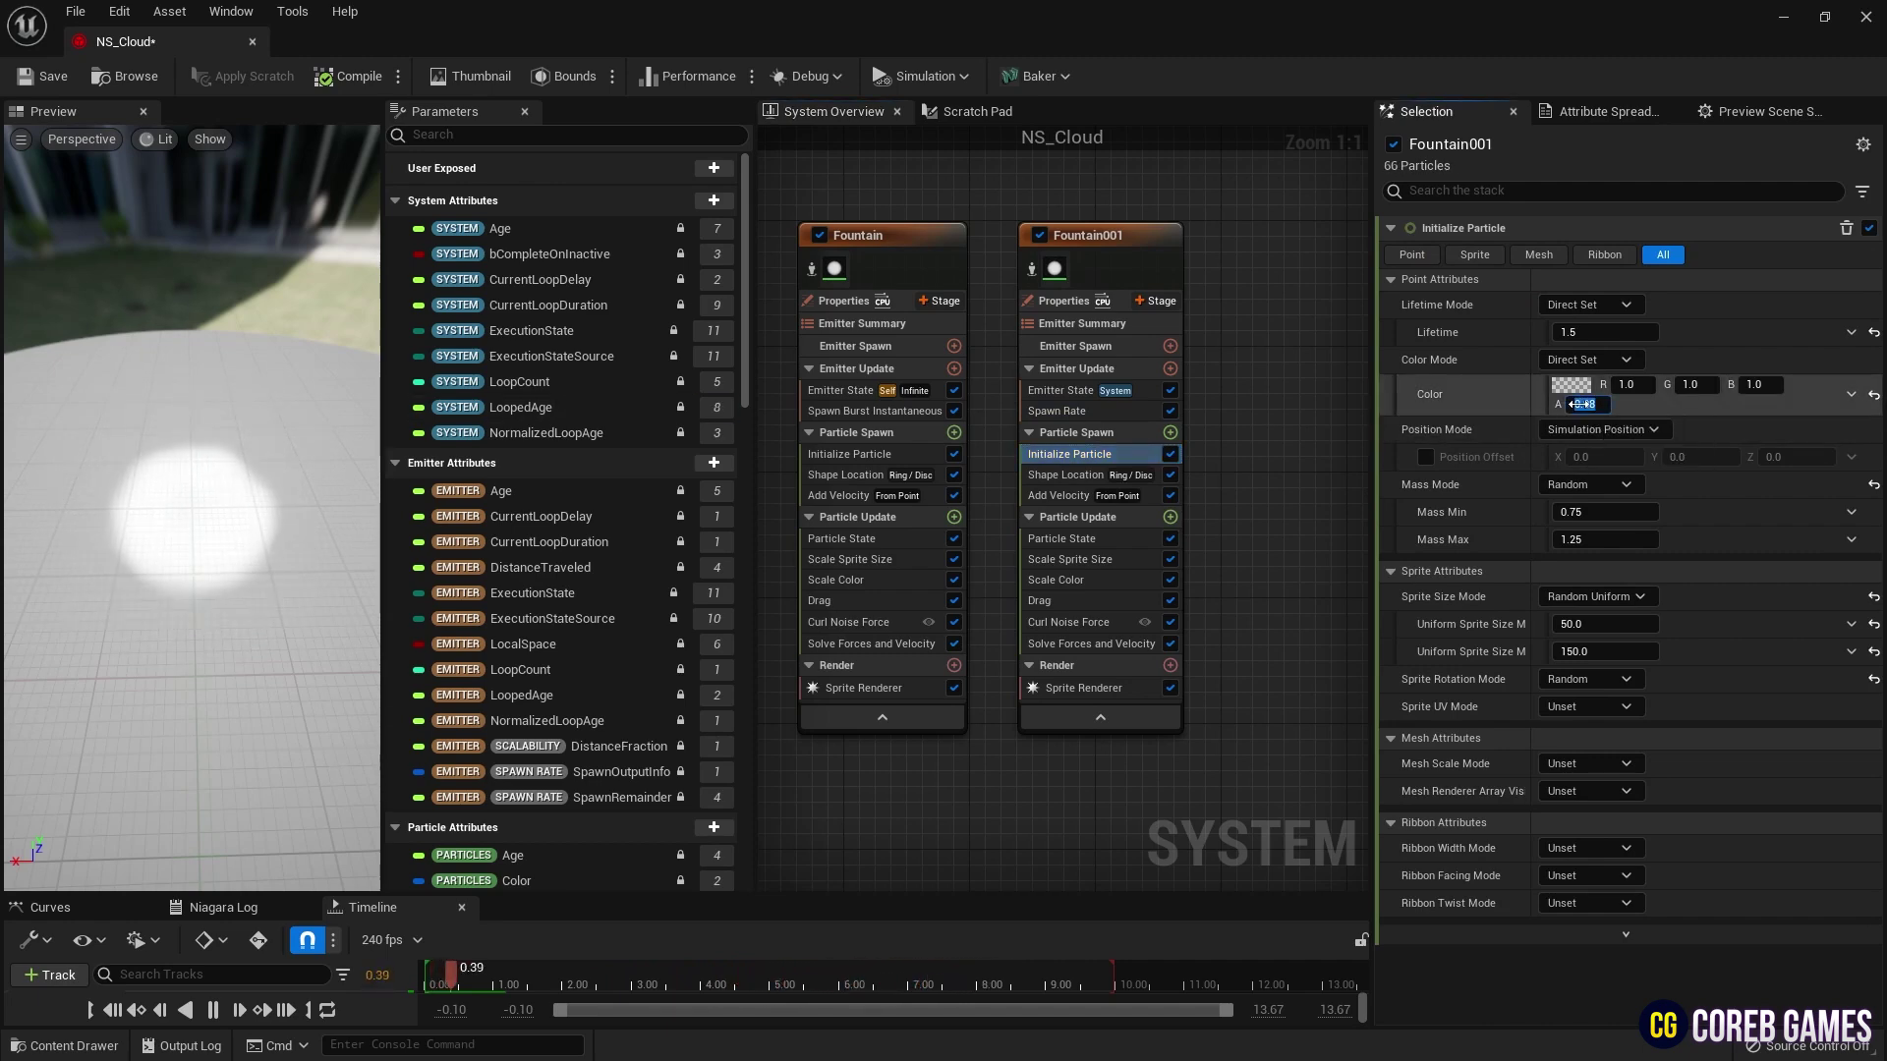
left_click(1604, 625)
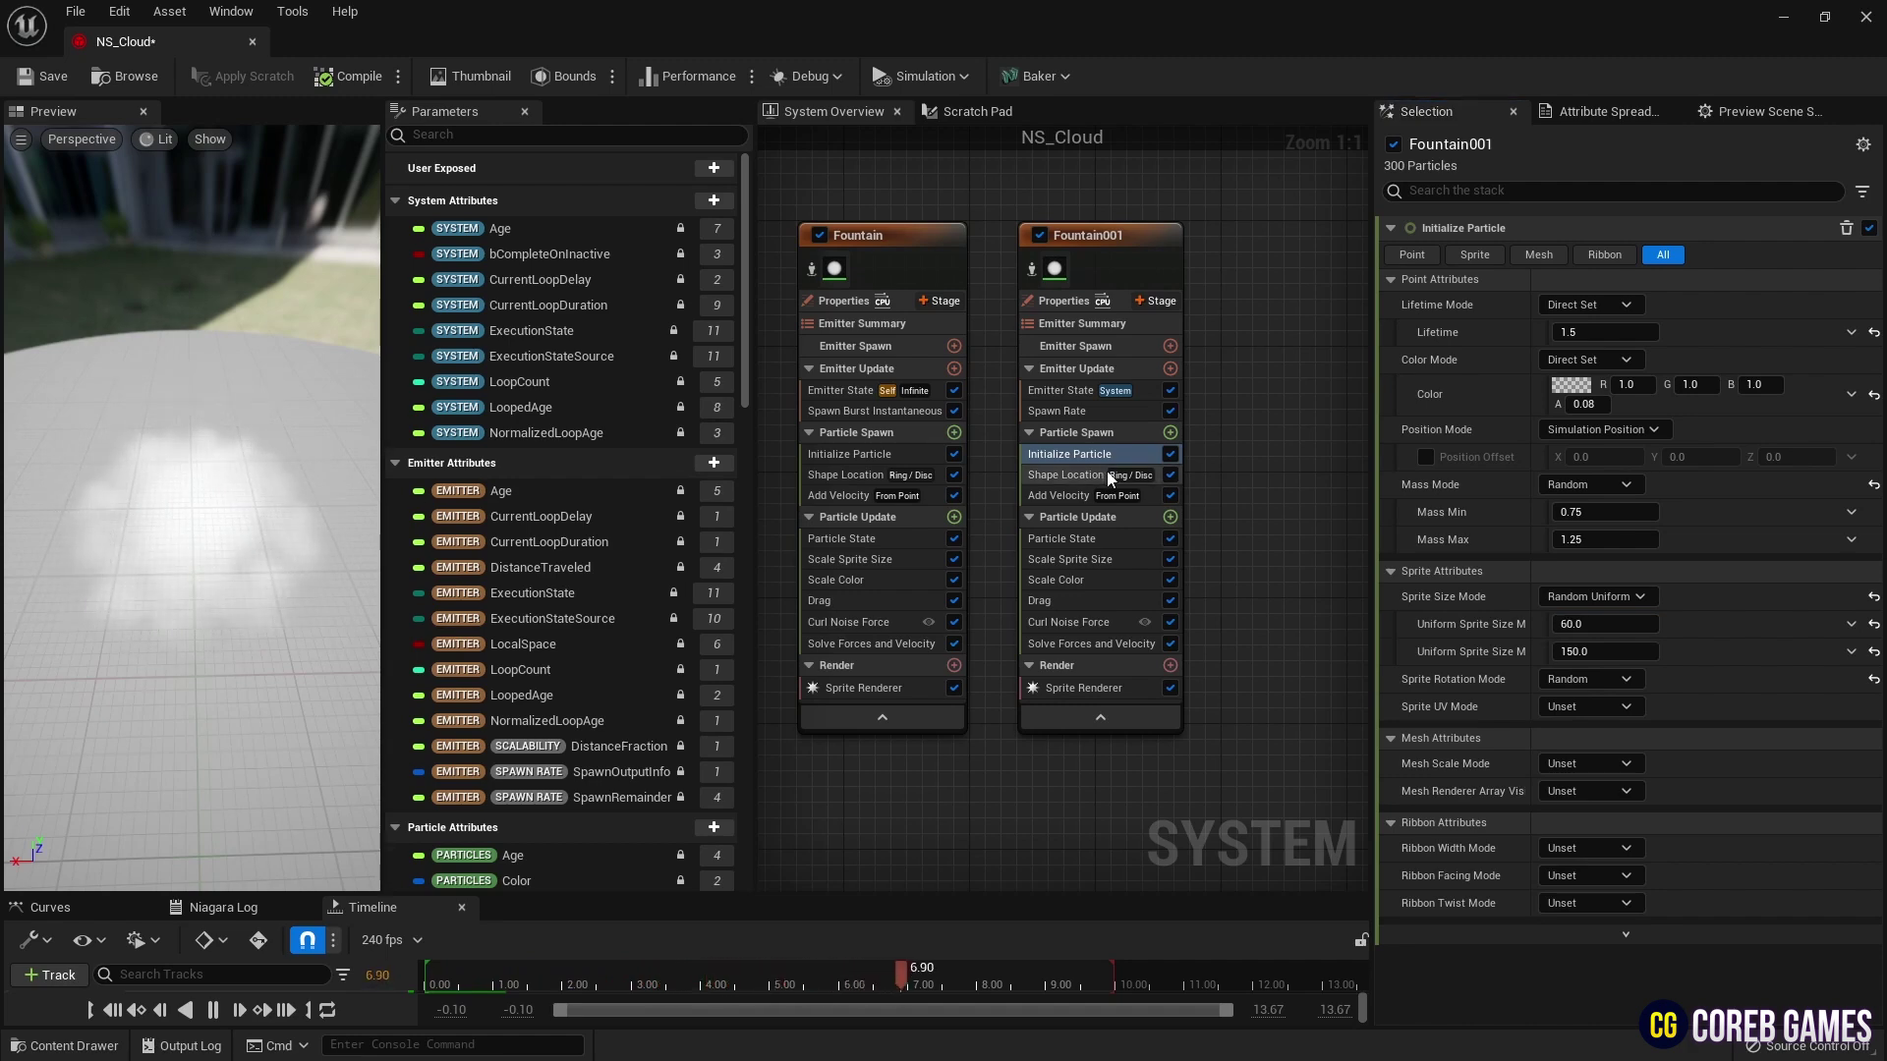
left_click(39, 83)
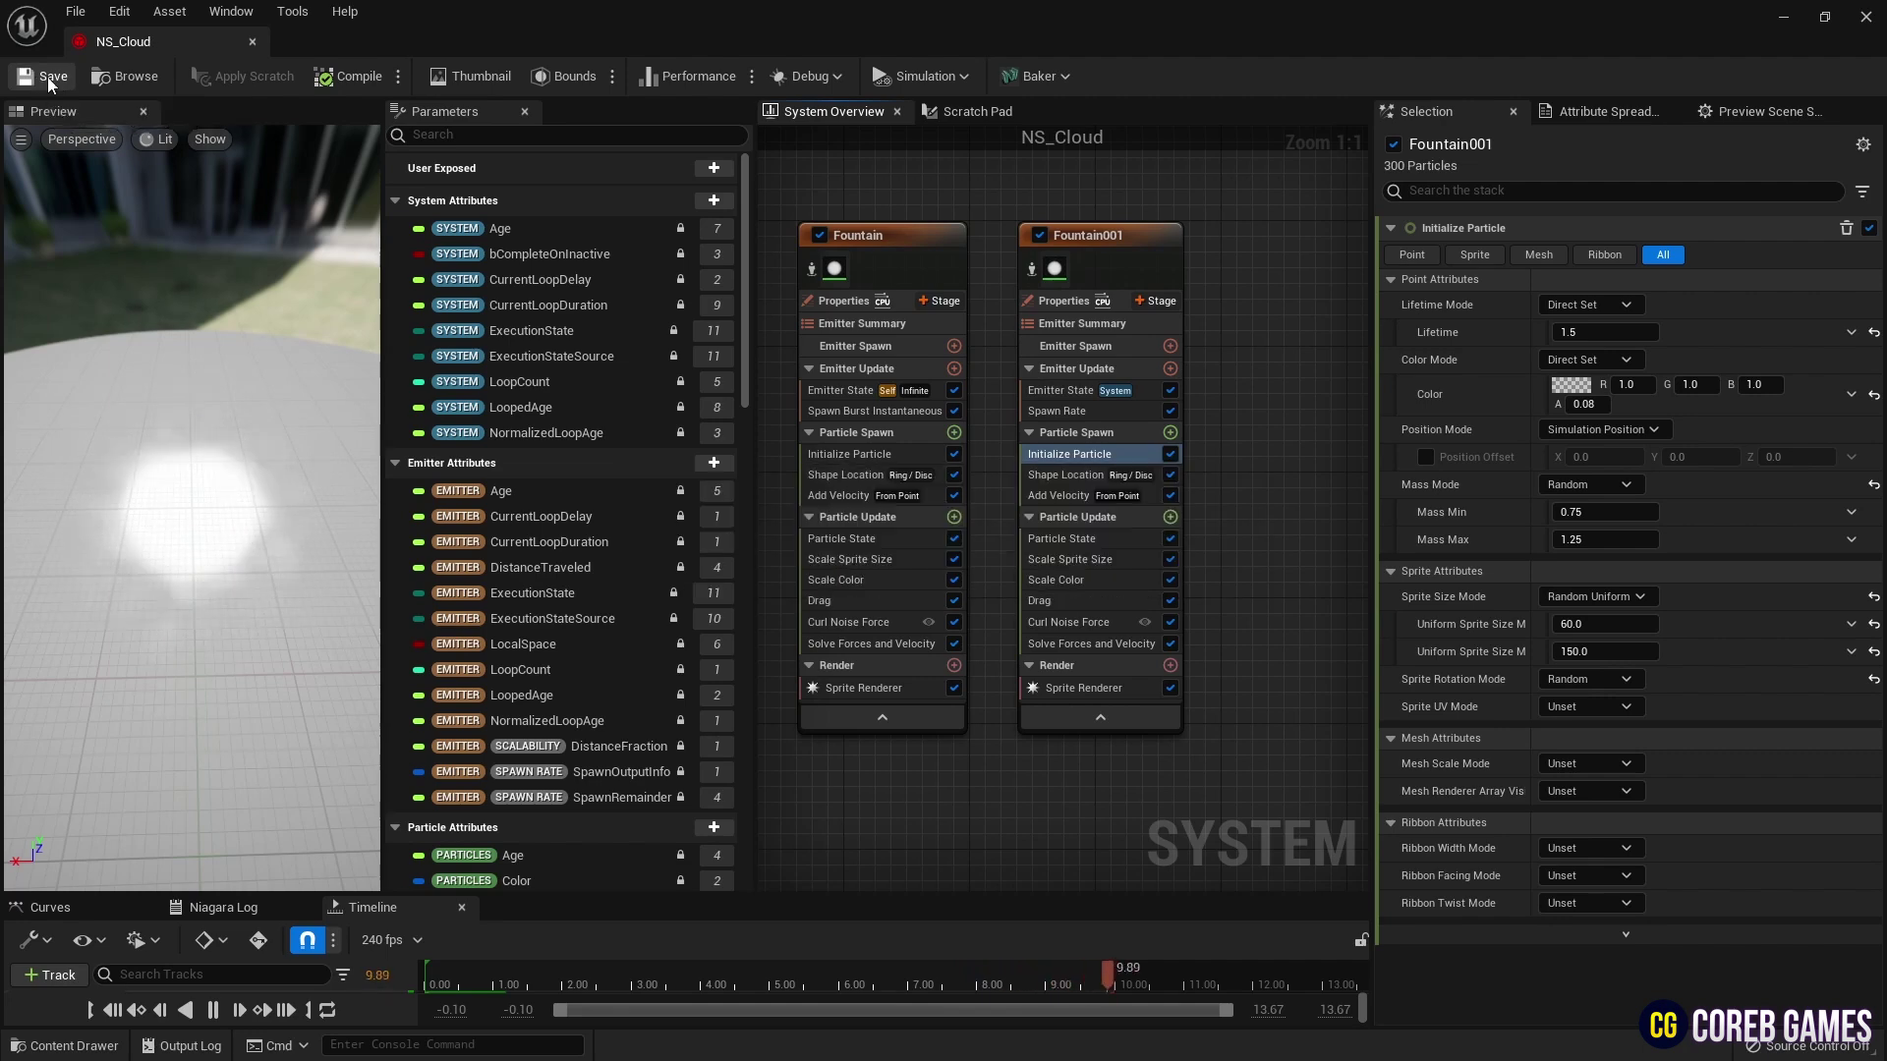
- Drag NS_Cloud from the Content Drawer into L_Test and raise it to Z 230
left_click(253, 41)
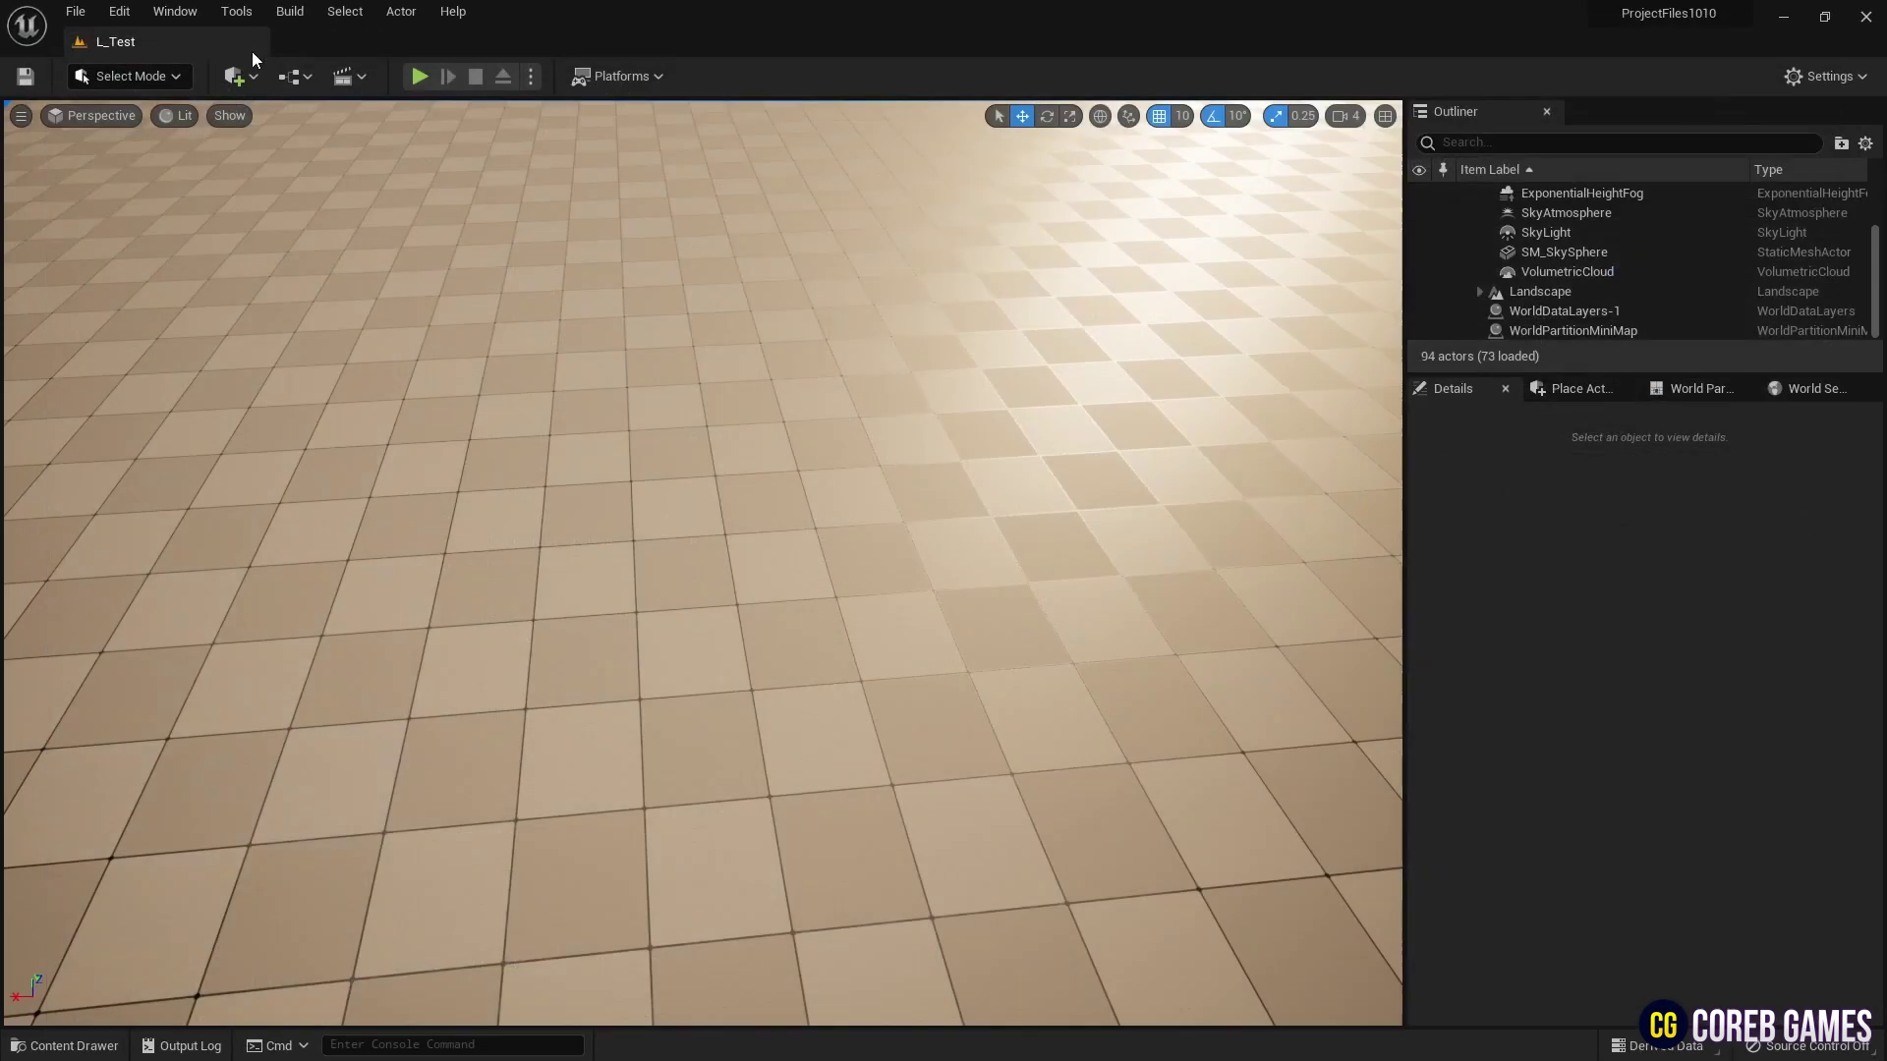
left_click(65, 1046)
left_click_drag(622, 773, 657, 547)
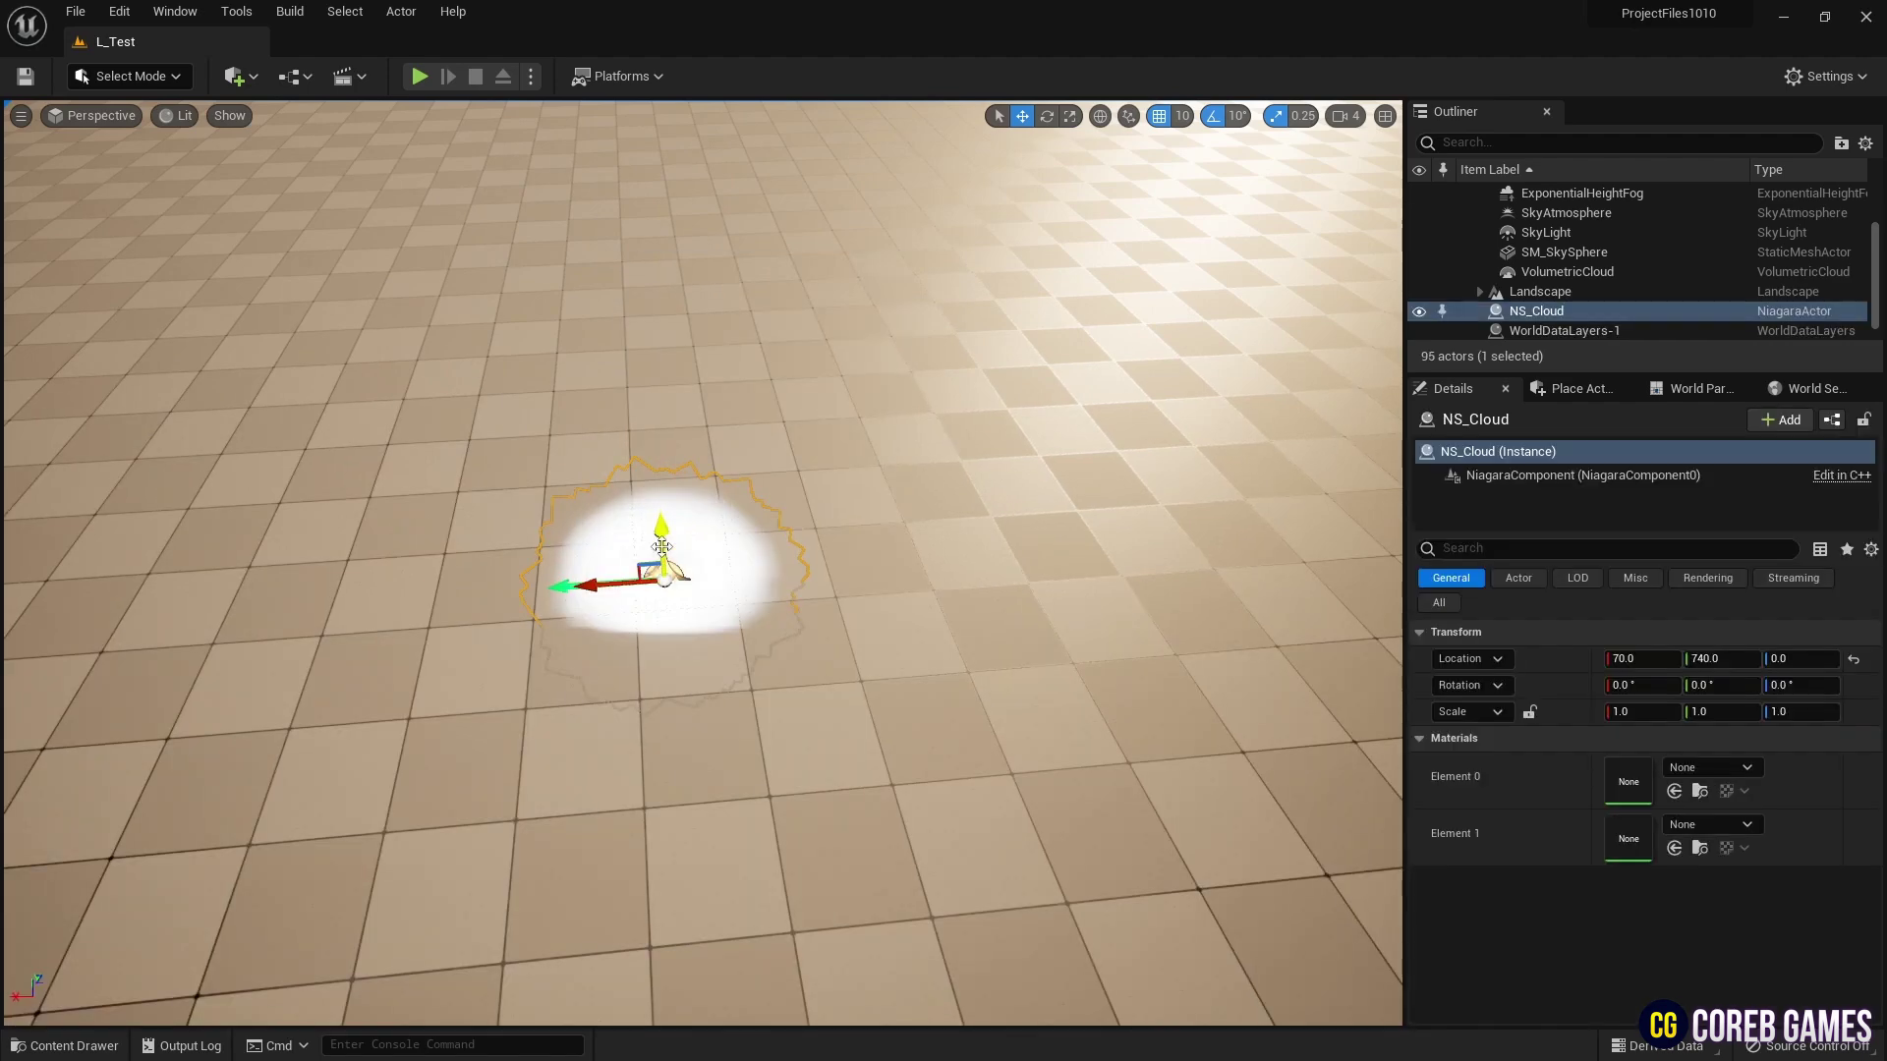
left_click_drag(650, 482, 640, 310)
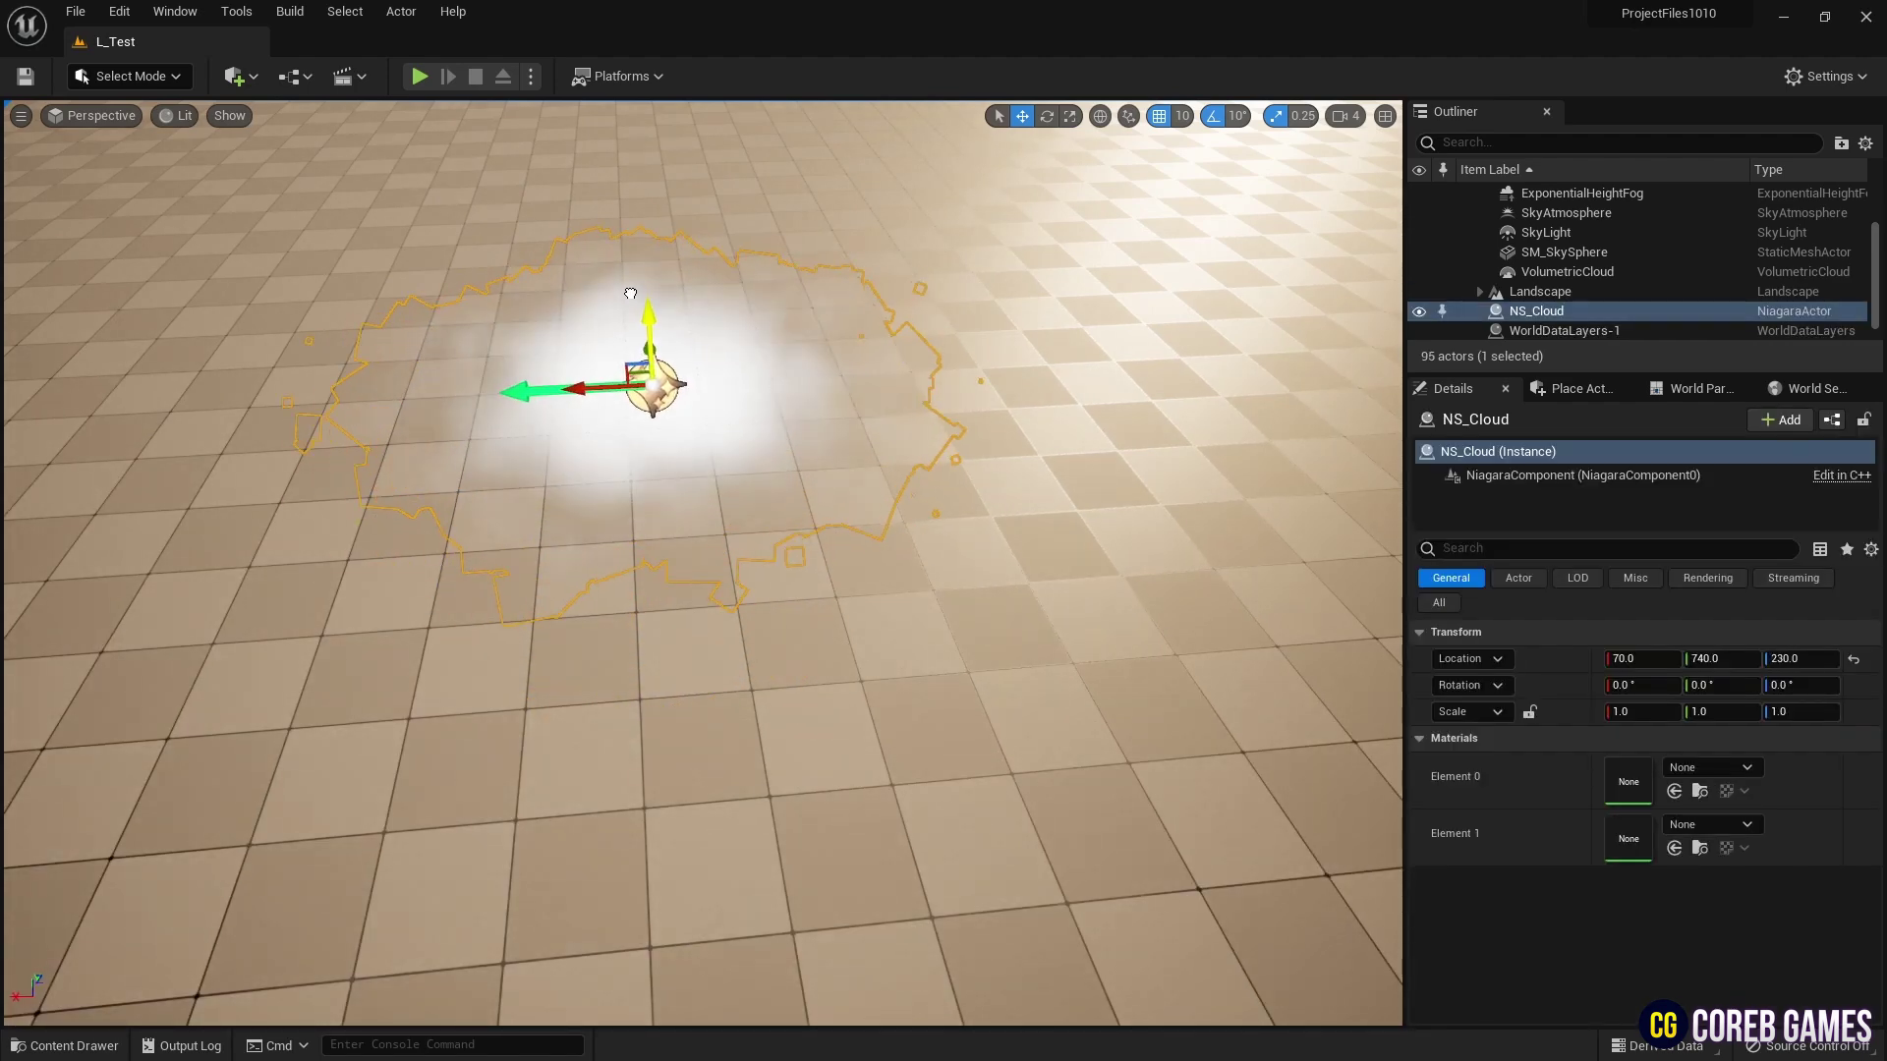